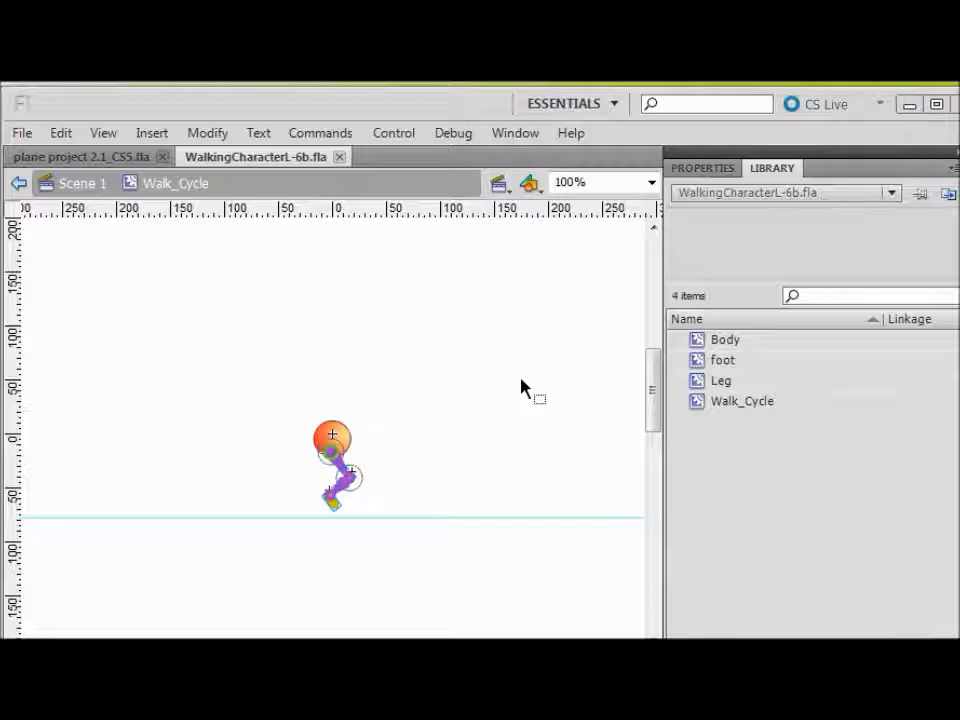
# Step: Save a copy of the document as WalkingCharacterL-7.fla in the Project_5_Resources folder
pyautogui.click(24, 133)
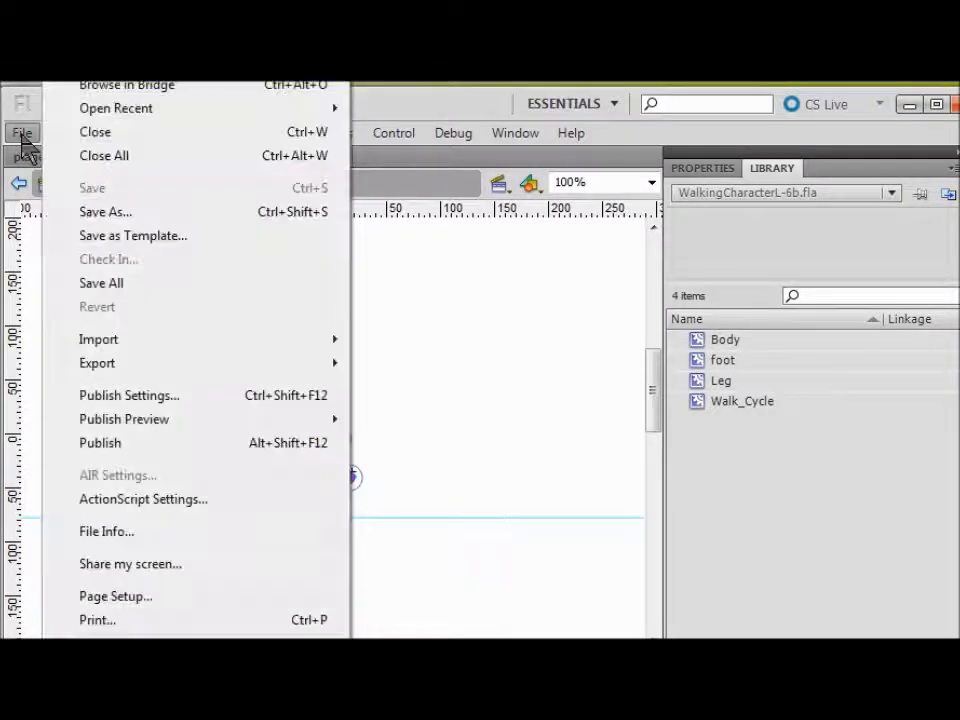
pyautogui.click(122, 213)
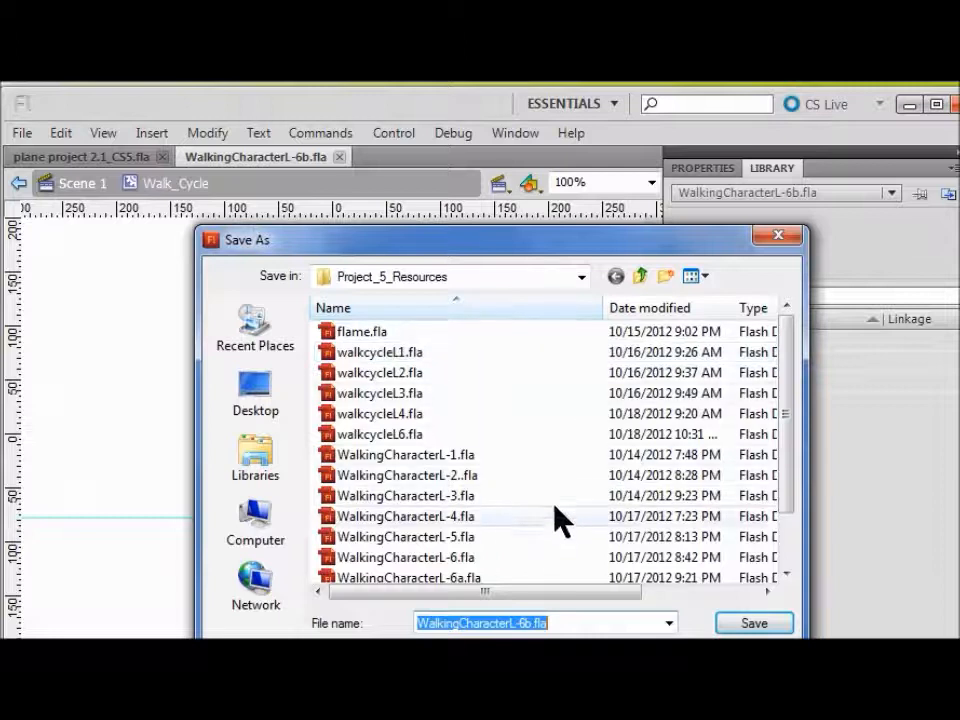
pyautogui.click(520, 622)
pyautogui.moveTo(520, 622); pyautogui.dragTo(528, 622)
pyautogui.write('7')
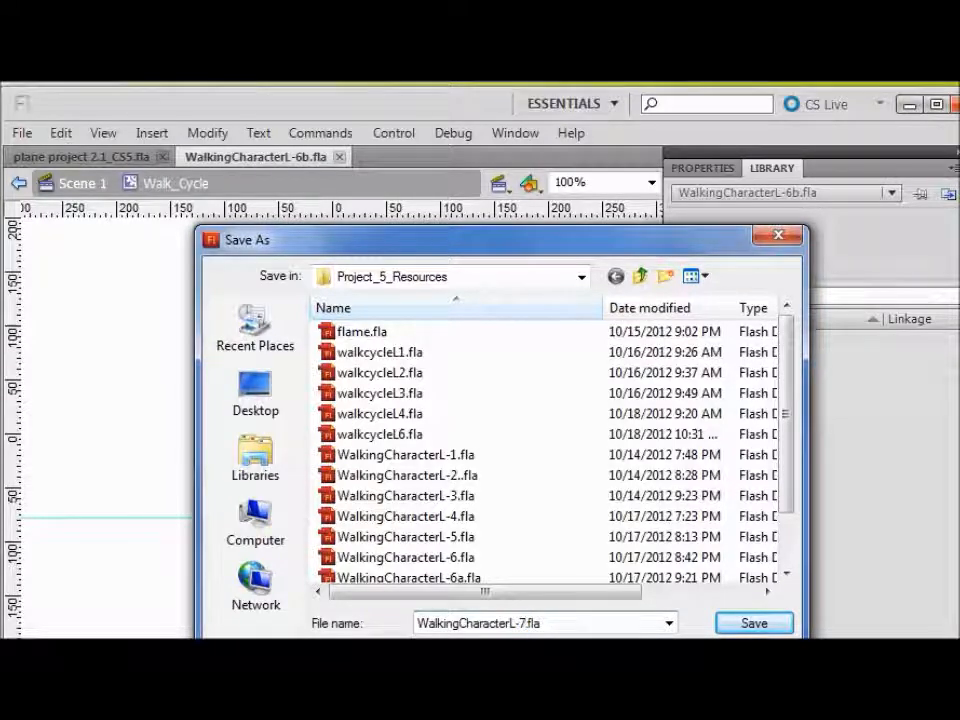
pyautogui.click(754, 624)
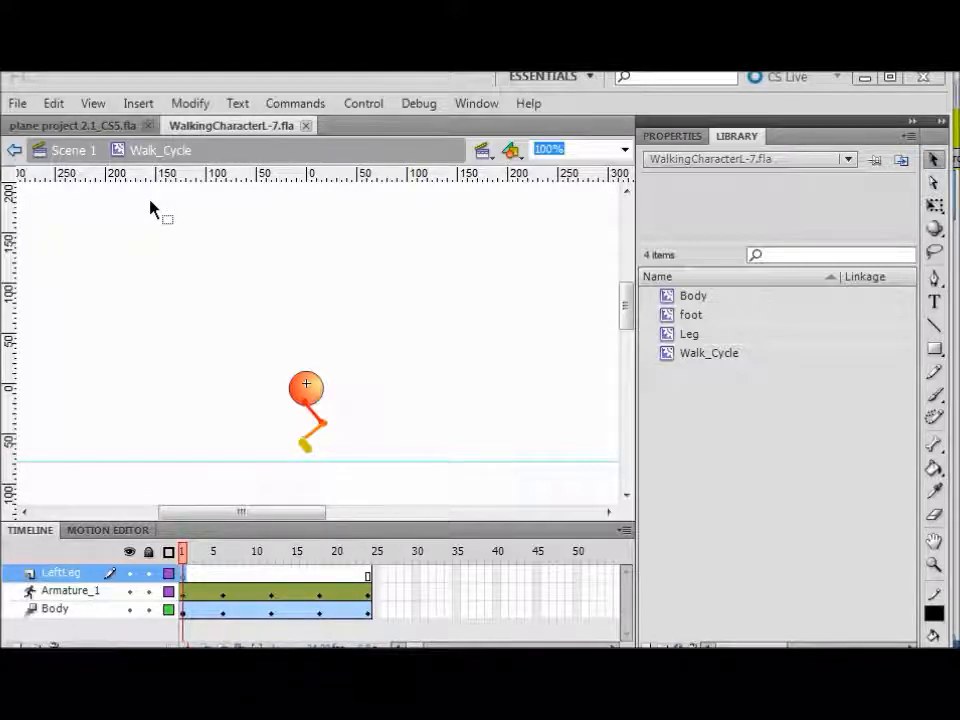
# Step: Copy the leg armature from the Armature_1 layer and paste it in place at frame 1 of the LeftLeg layer
pyautogui.click(183, 592)
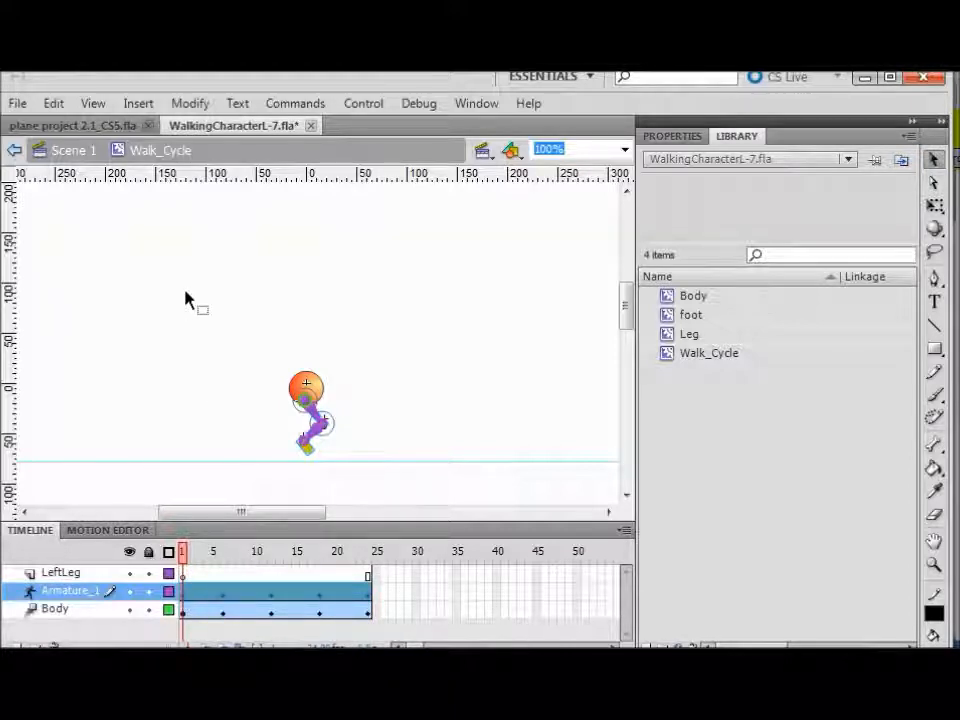
pyautogui.click(56, 103)
pyautogui.click(120, 197)
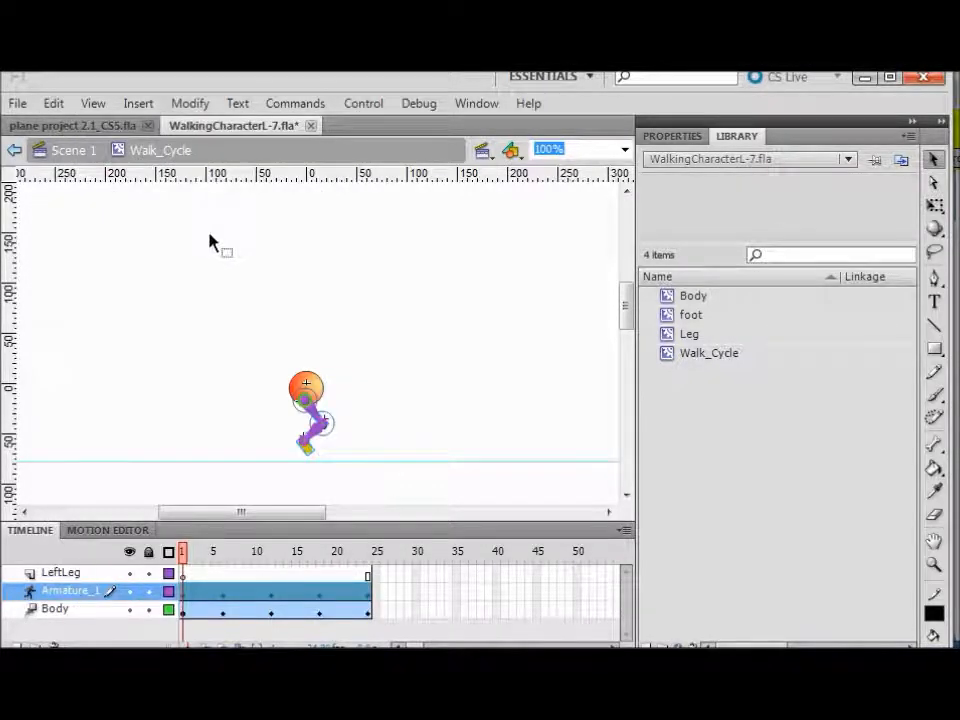
pyautogui.click(183, 576)
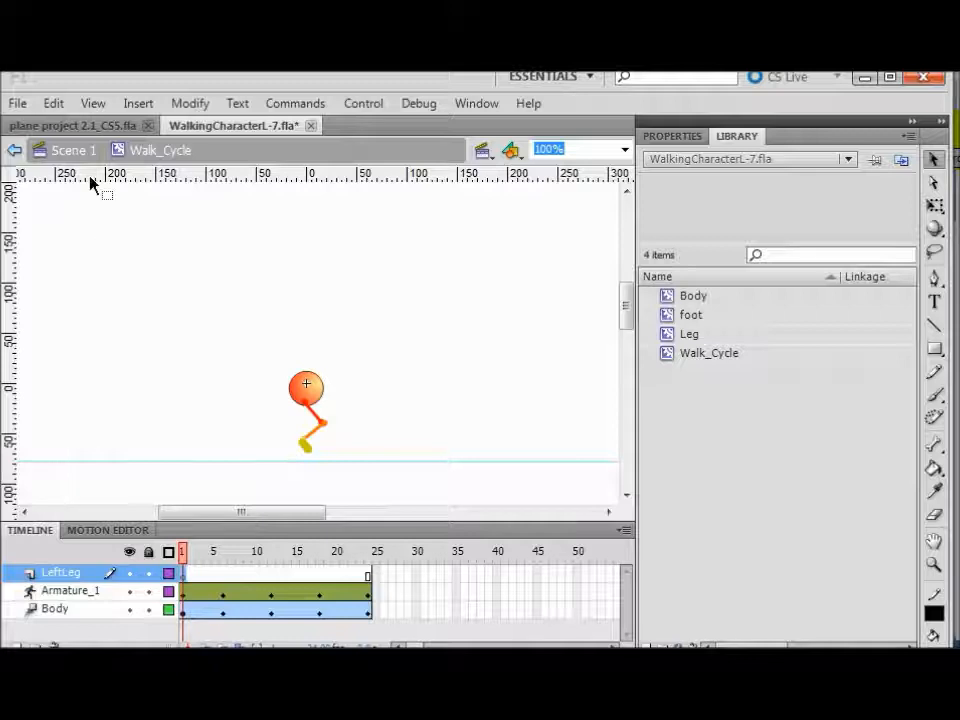
pyautogui.click(53, 103)
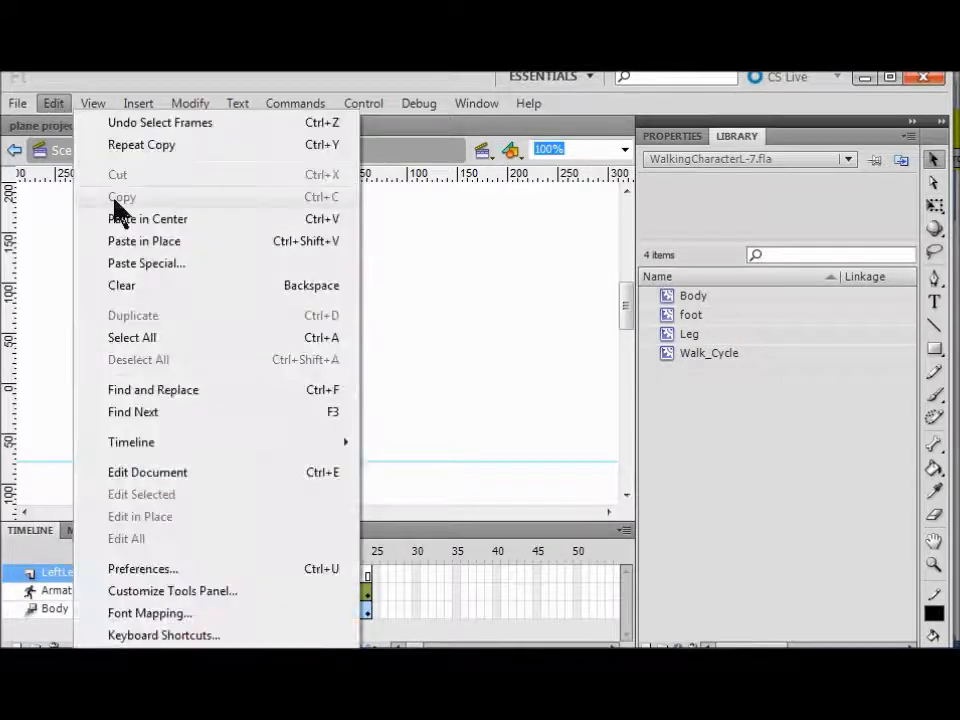
pyautogui.click(136, 242)
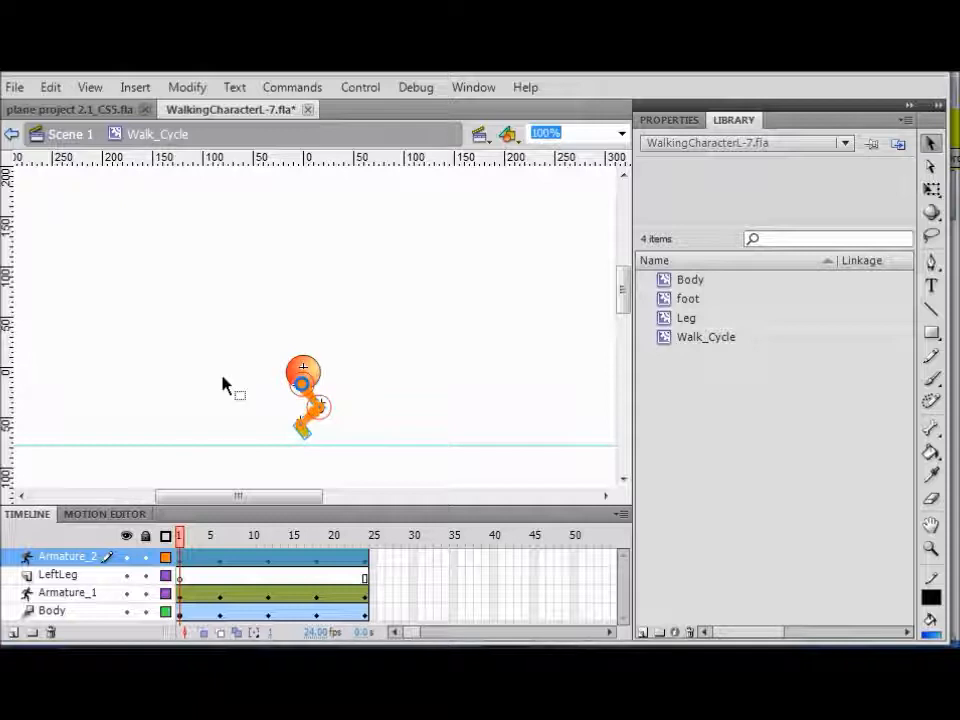
# Step: Delete the empty LeftLeg layer, and lock and hide the Armature_1 layer
pyautogui.click(62, 577)
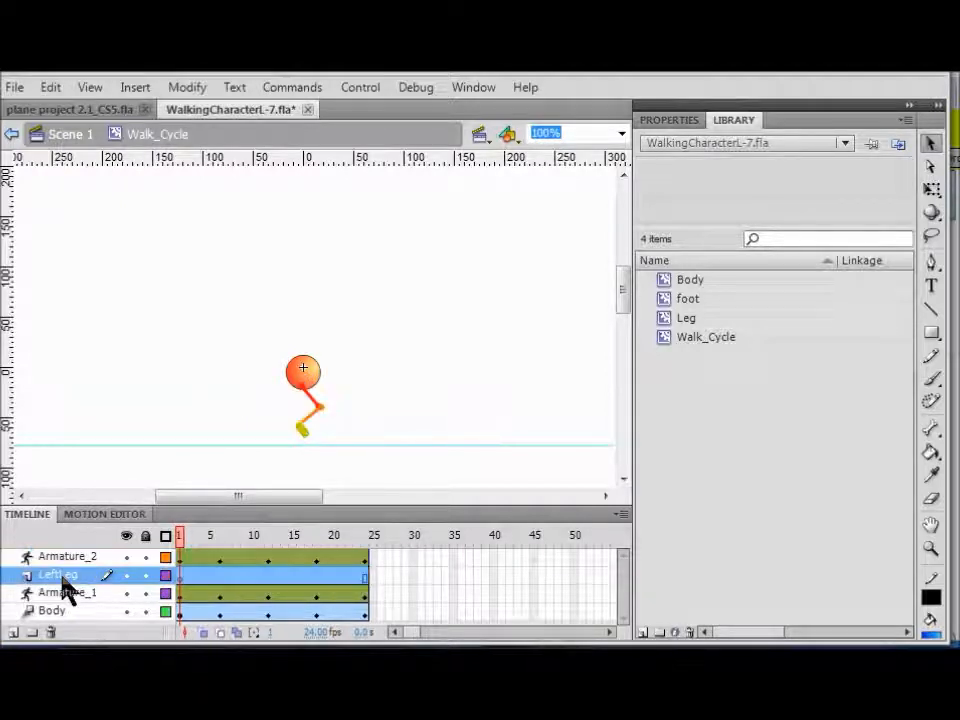
pyautogui.click(51, 632)
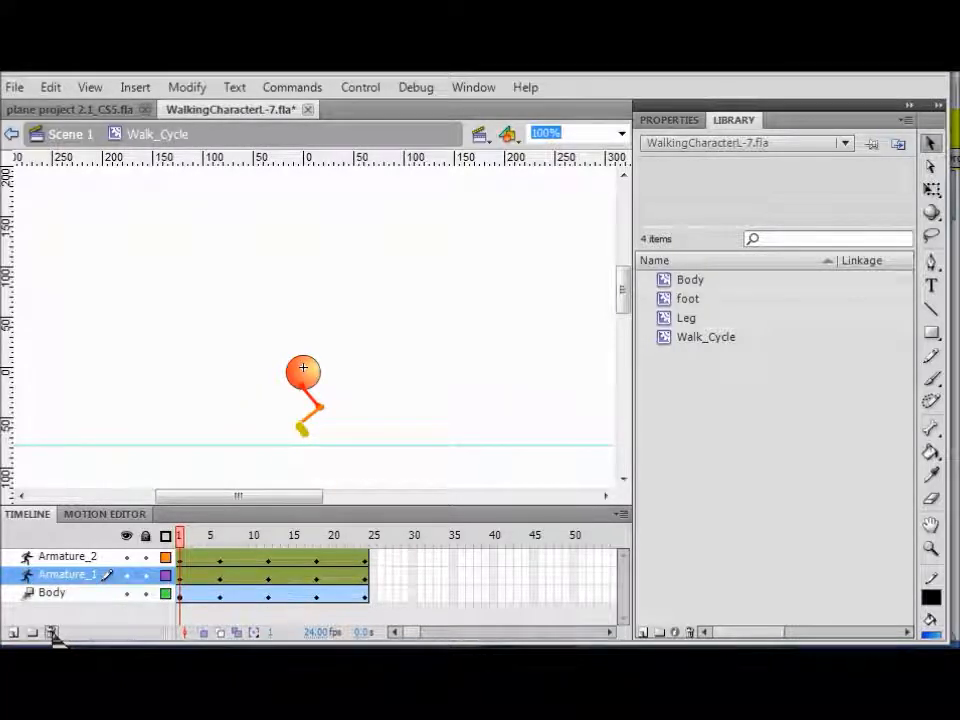
pyautogui.click(146, 575)
pyautogui.click(126, 575)
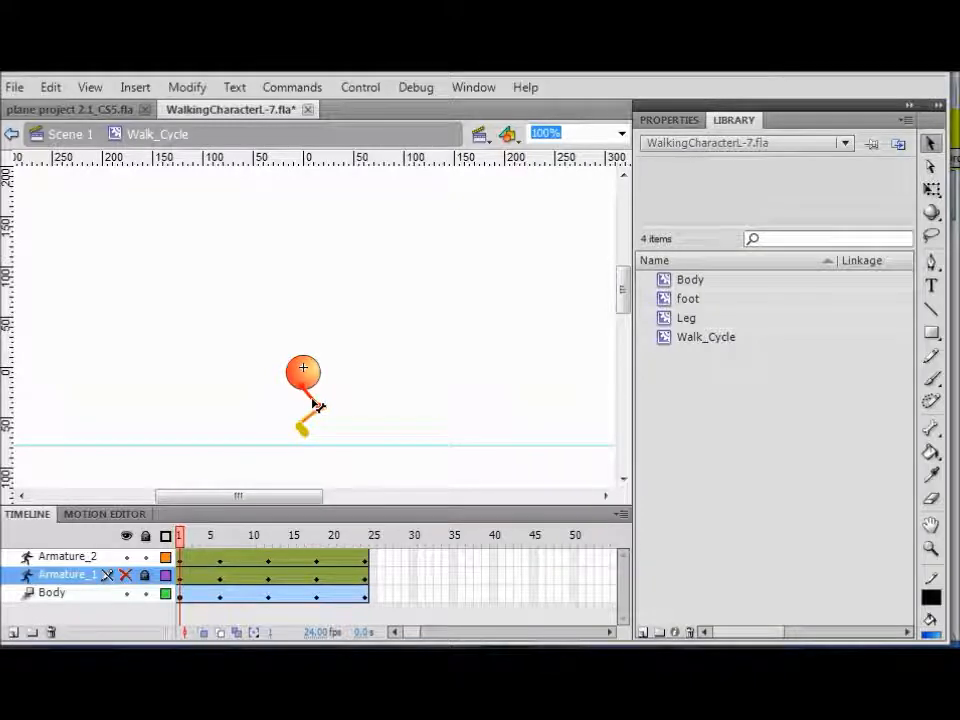
# Step: Apply a 100% Tint color effect to the upper leg of Armature_2 with red 153, green 51 and blue 102
pyautogui.click(316, 404)
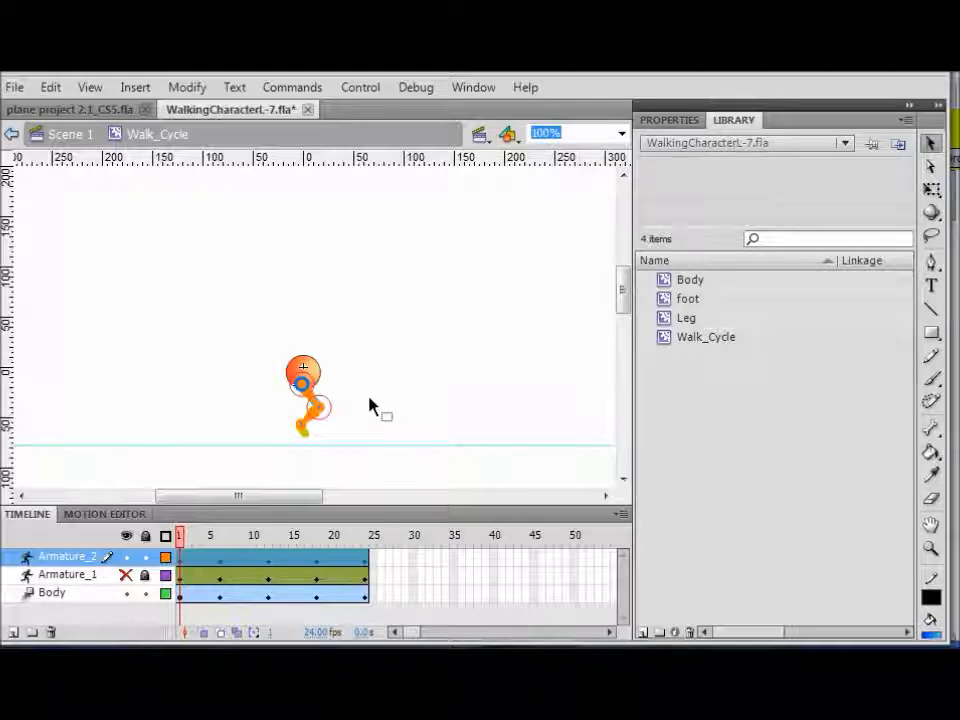
pyautogui.hotkey('ctrl', '=')
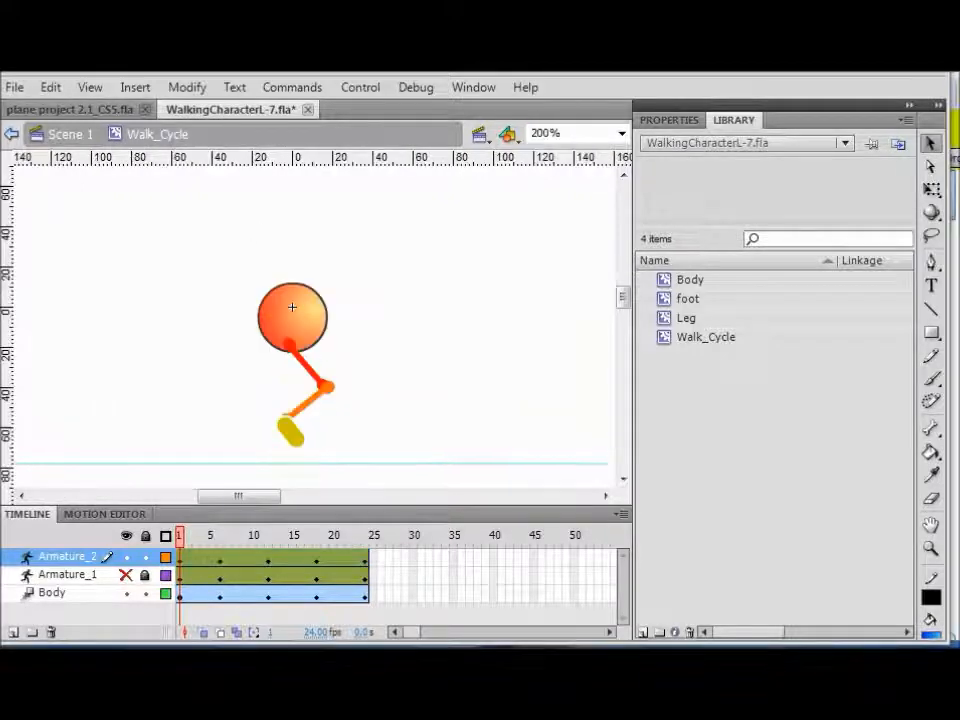
pyautogui.click(308, 368)
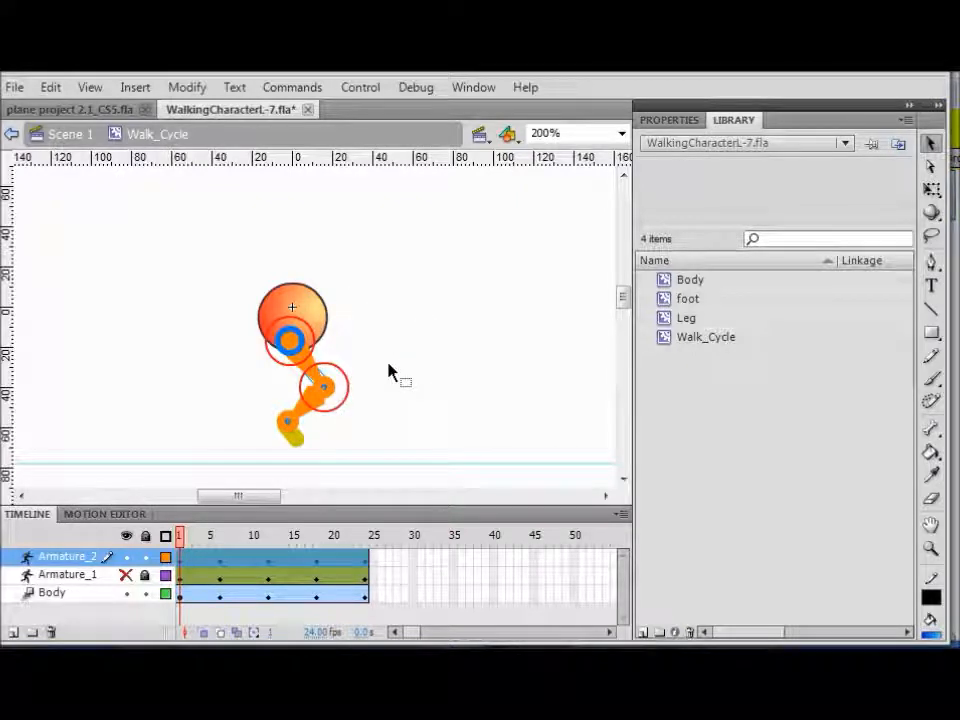
pyautogui.click(665, 124)
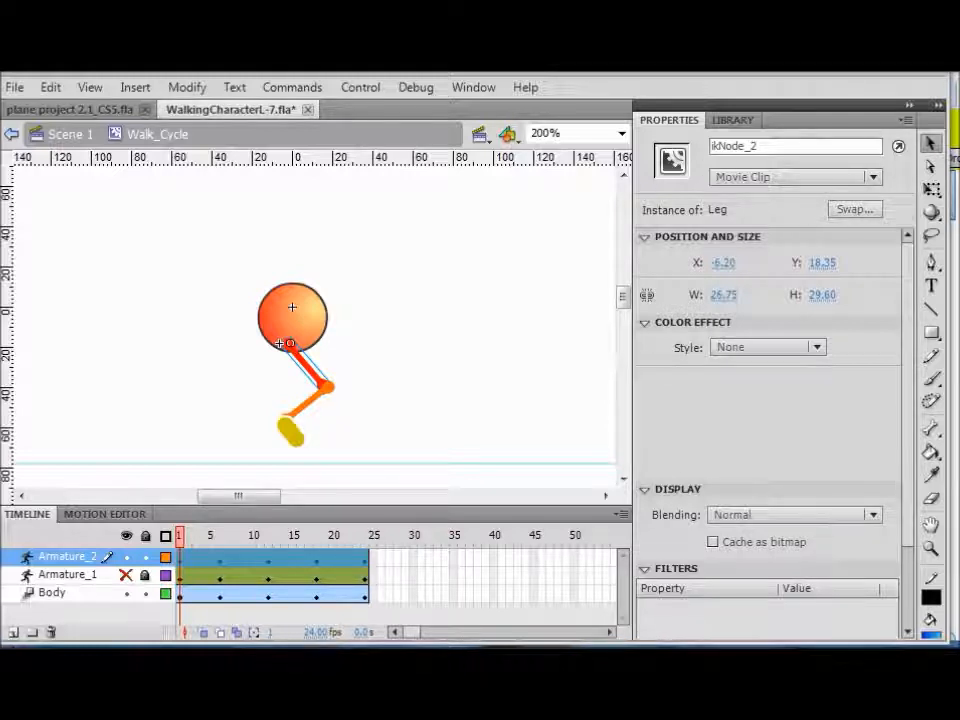
pyautogui.click(822, 348)
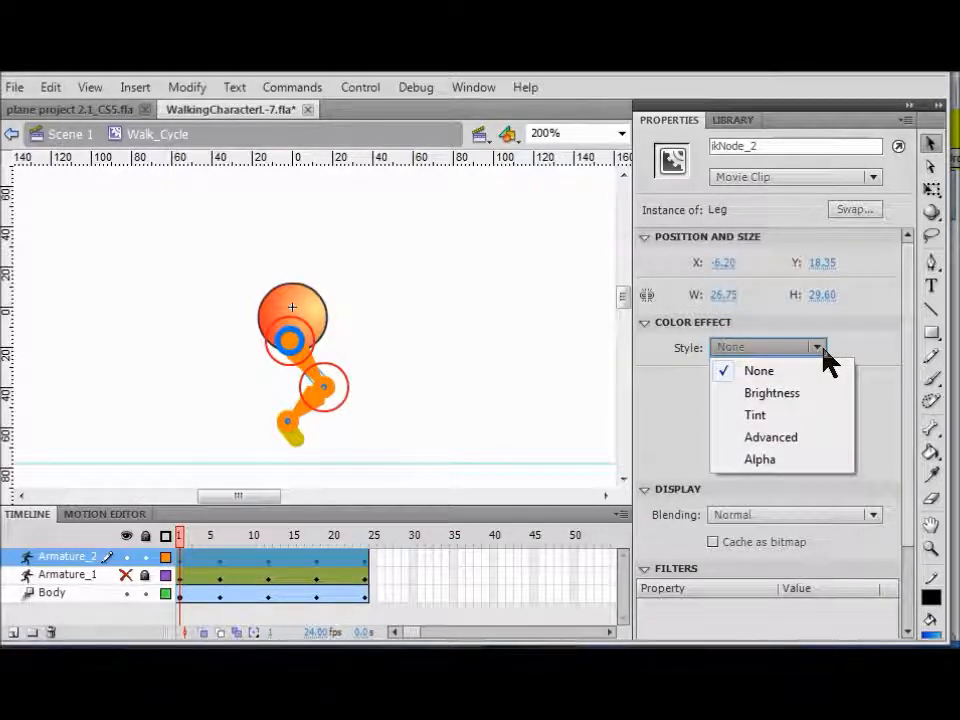
pyautogui.click(768, 418)
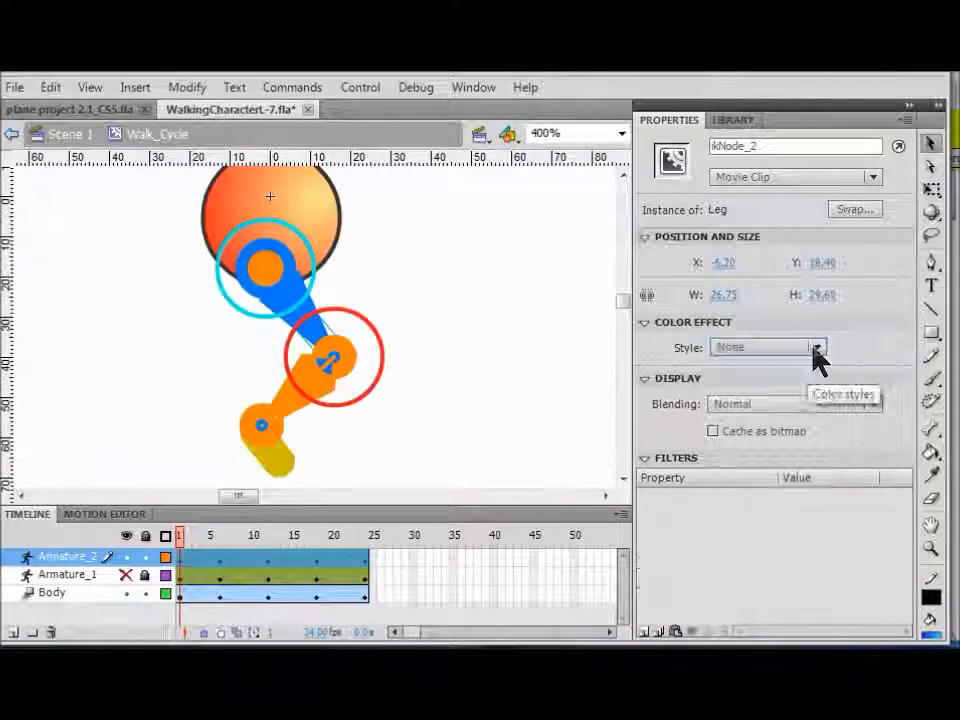
pyautogui.click(818, 349)
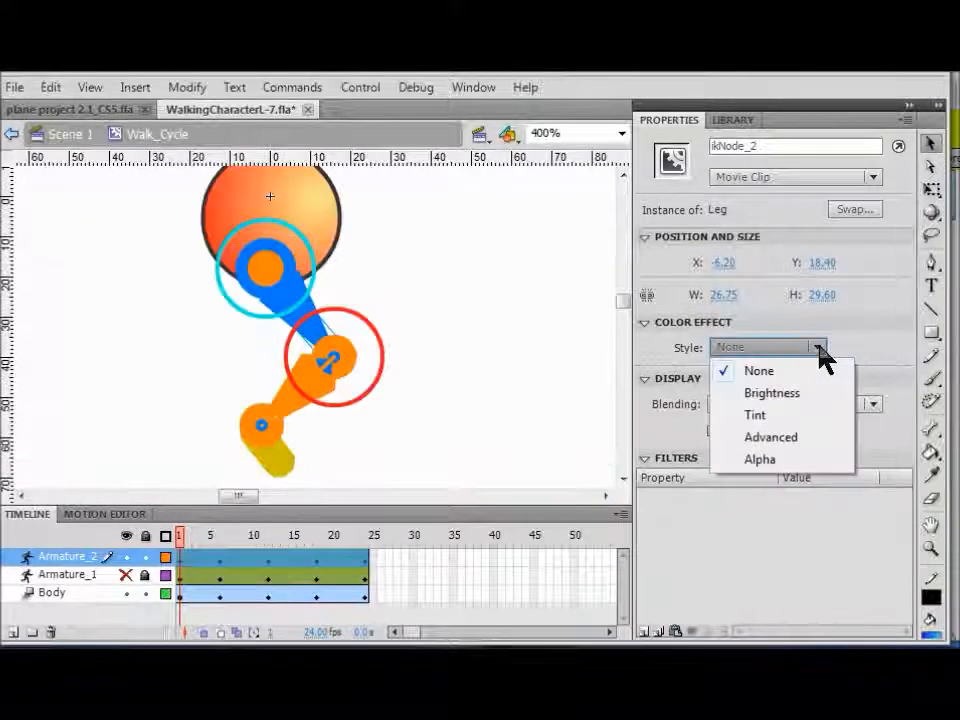
pyautogui.click(777, 416)
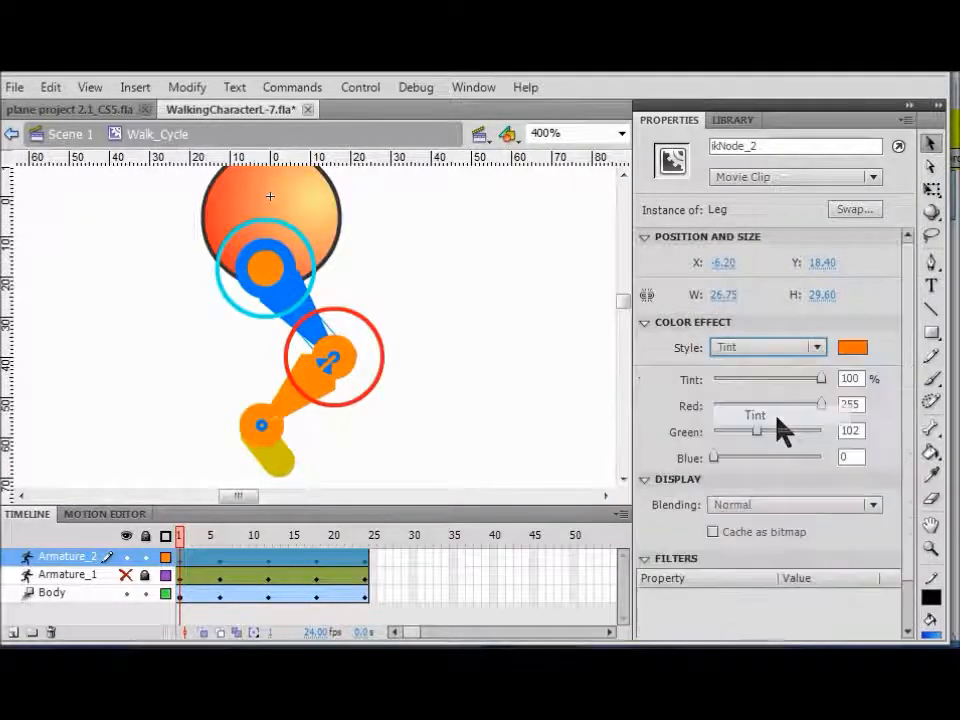
pyautogui.click(853, 347)
pyautogui.click(887, 460)
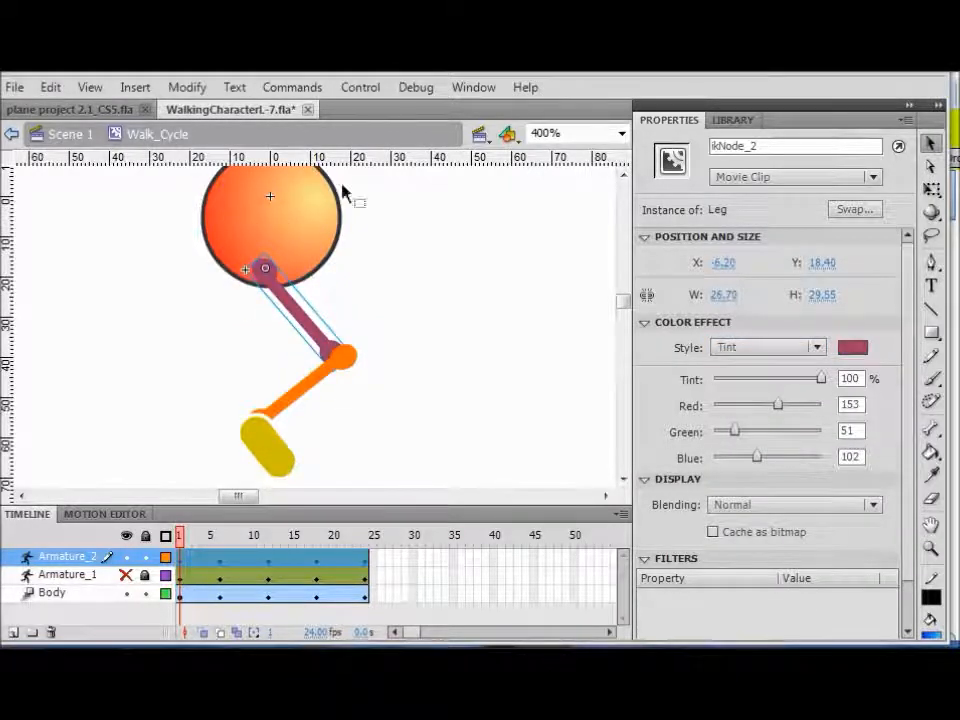
pyautogui.click(416, 295)
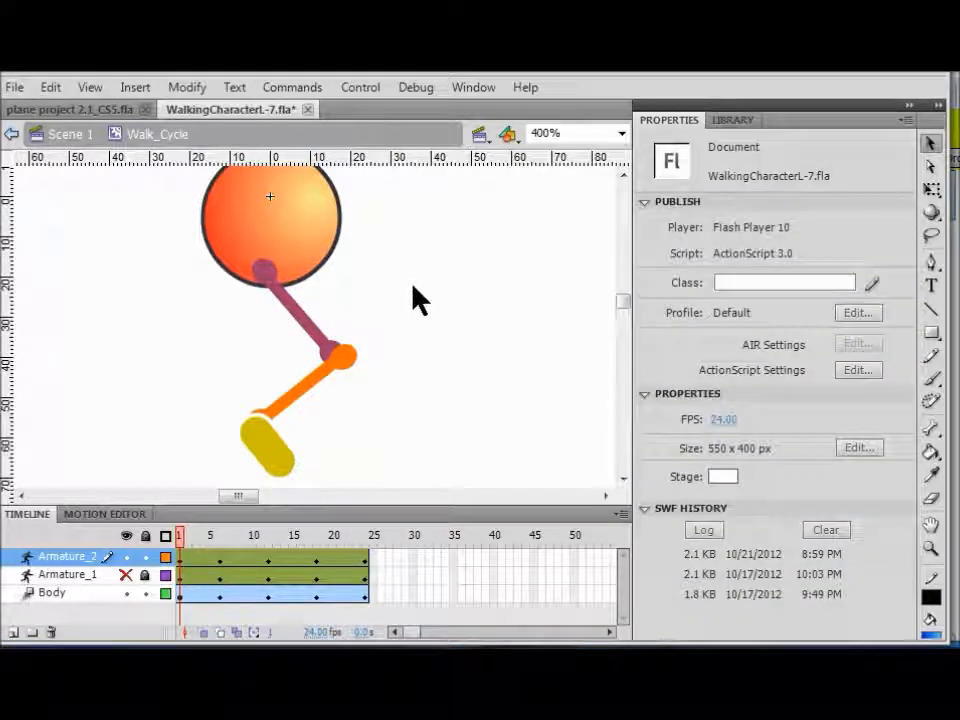
# Step: Change the tint of the lower leg in Armature_2 to blue with RGB values 0, 51, 255
pyautogui.click(301, 398)
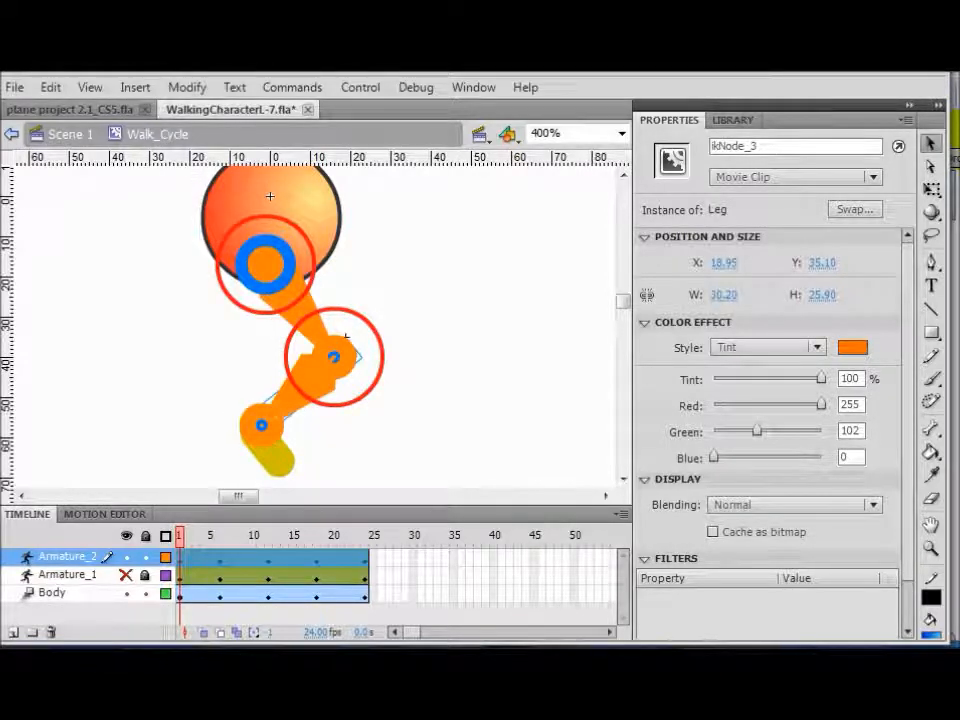
pyautogui.click(852, 347)
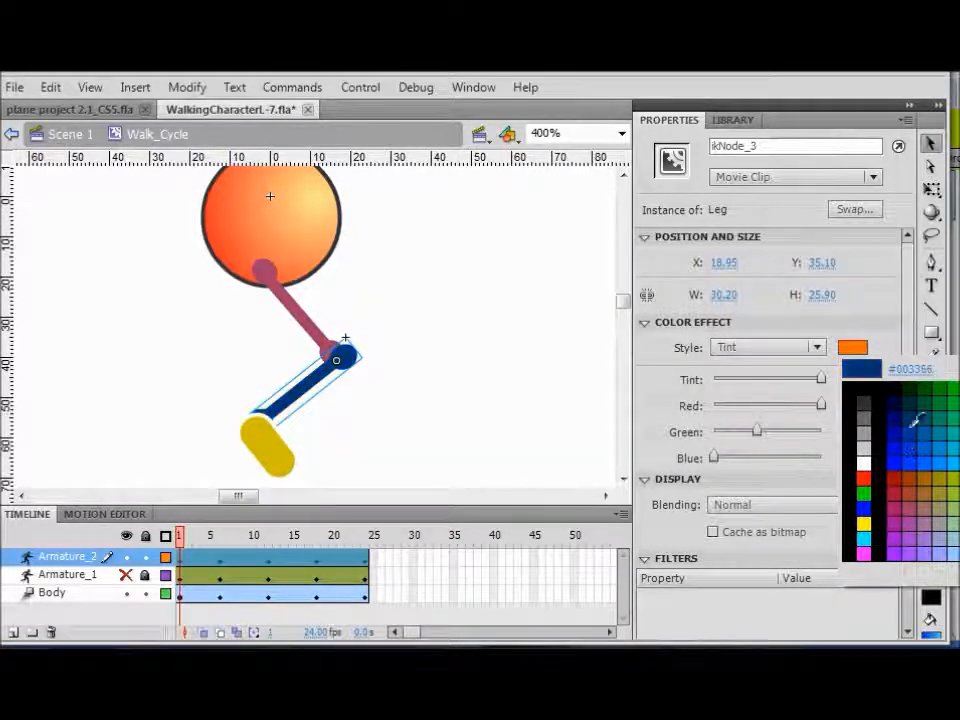
pyautogui.click(919, 452)
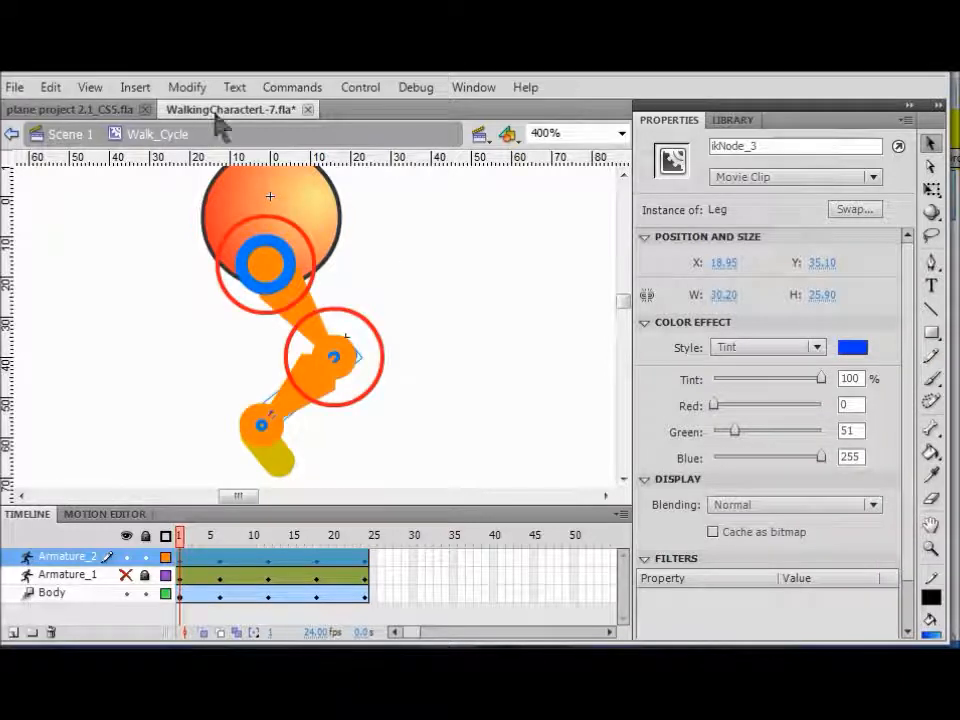
pyautogui.click(498, 262)
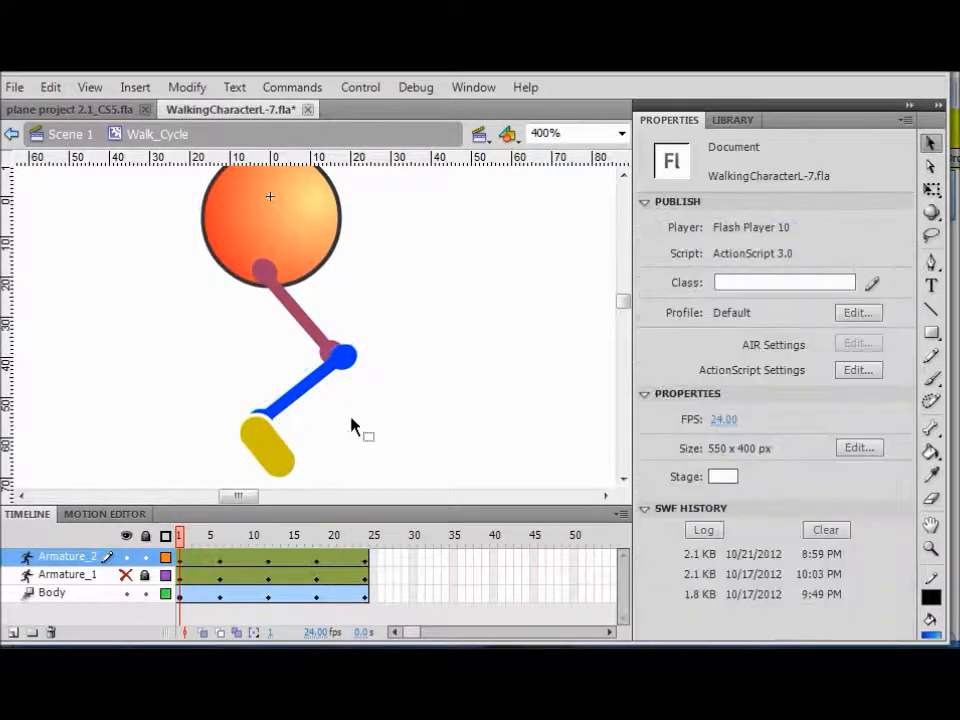
# Step: Apply a Tint color effect to the foot of Armature_2 and choose green as its color
pyautogui.click(280, 462)
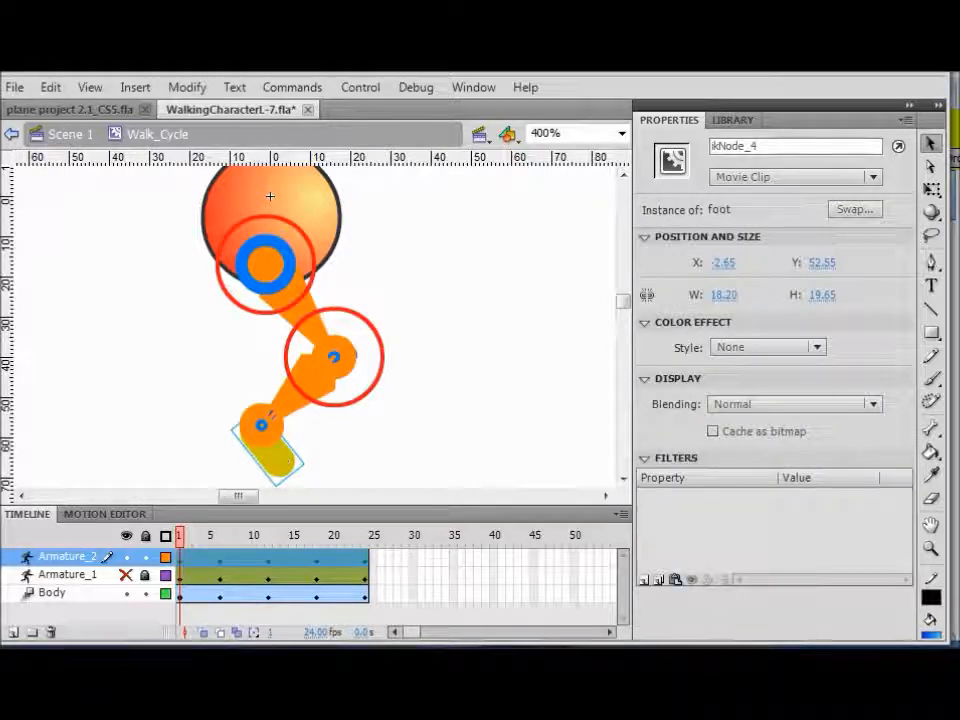
pyautogui.click(821, 349)
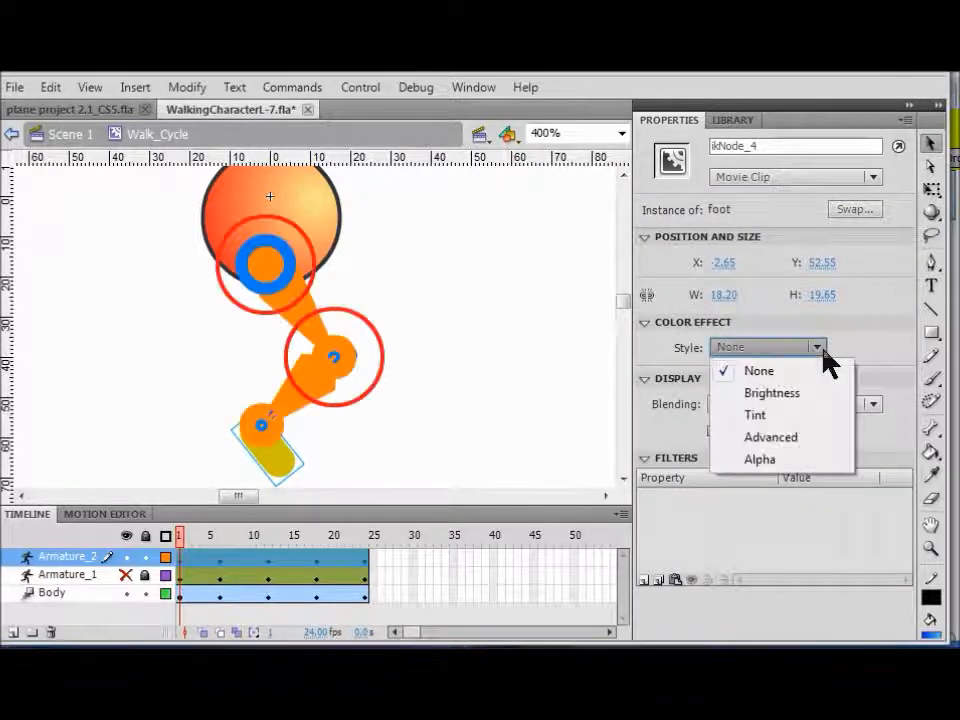
pyautogui.click(780, 416)
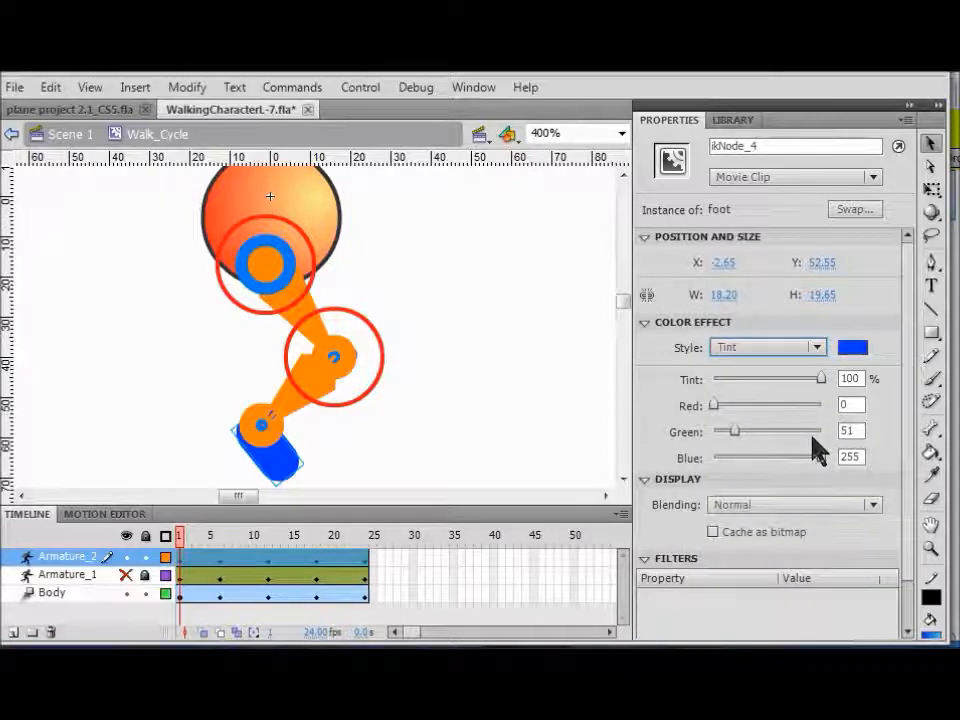
pyautogui.click(862, 348)
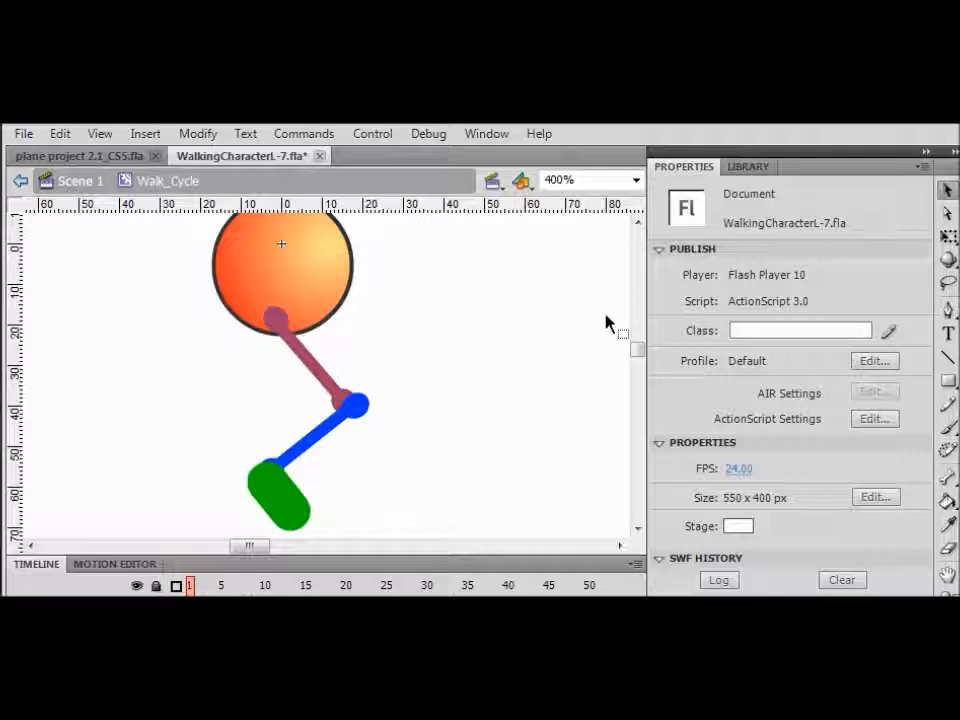
pyautogui.click(528, 190)
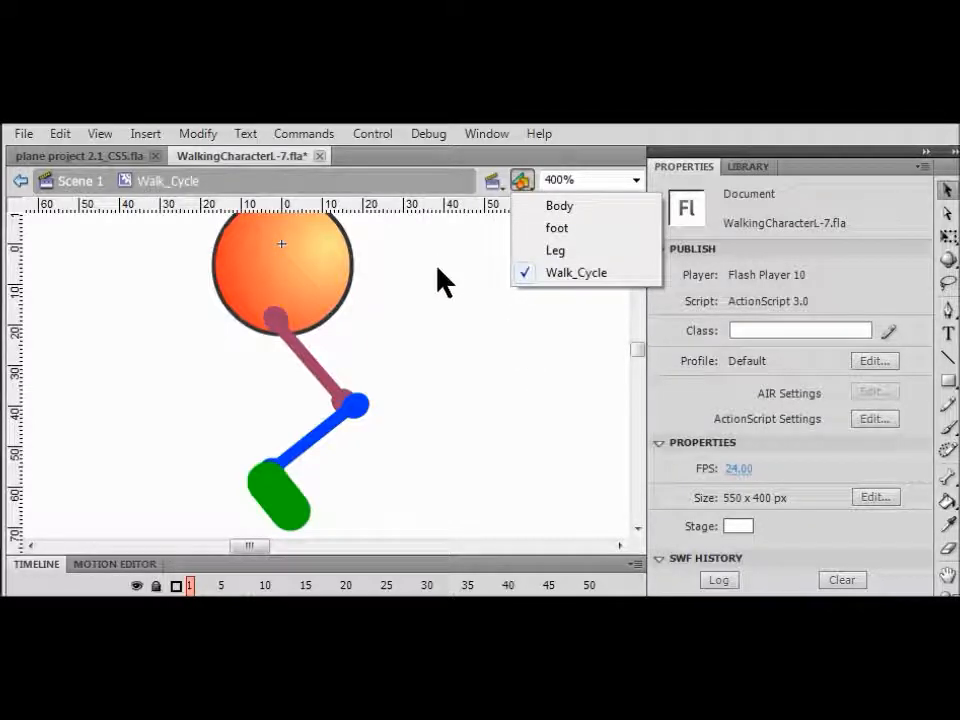
pyautogui.click(340, 278)
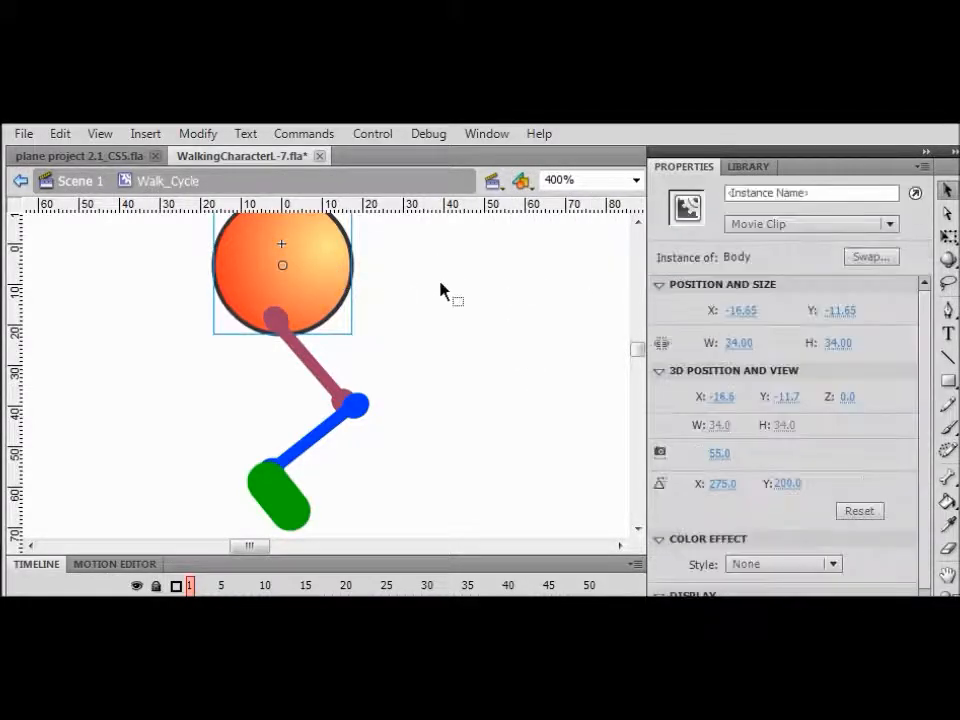
pyautogui.click(443, 290)
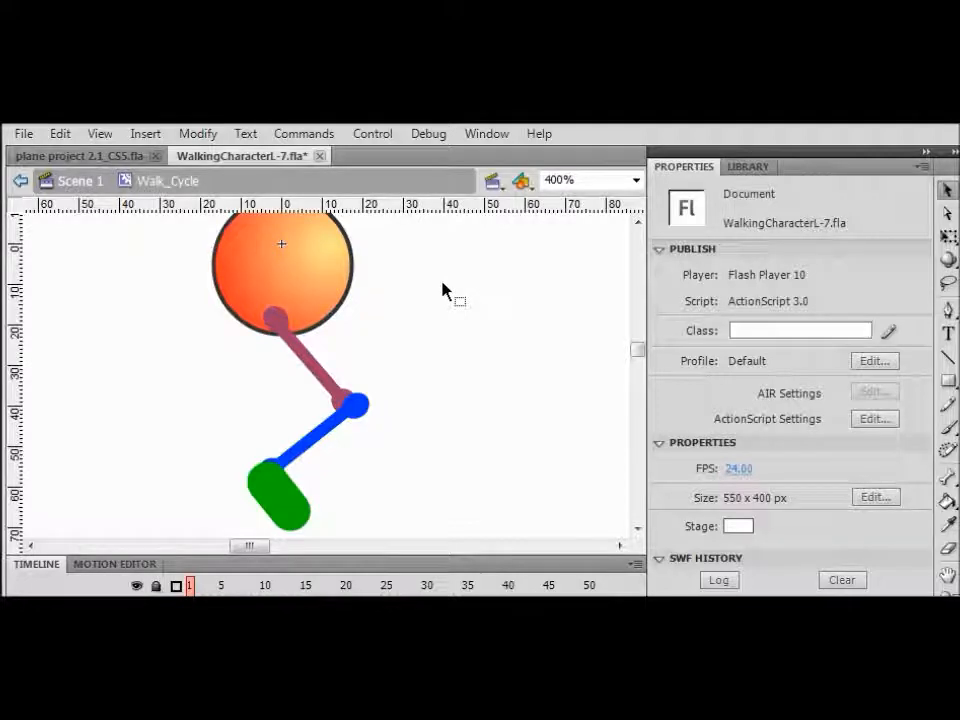
# Step: Save a copy of the document in Project_5_Resources under the file name WalkingCharacterL-8..fla
pyautogui.click(28, 134)
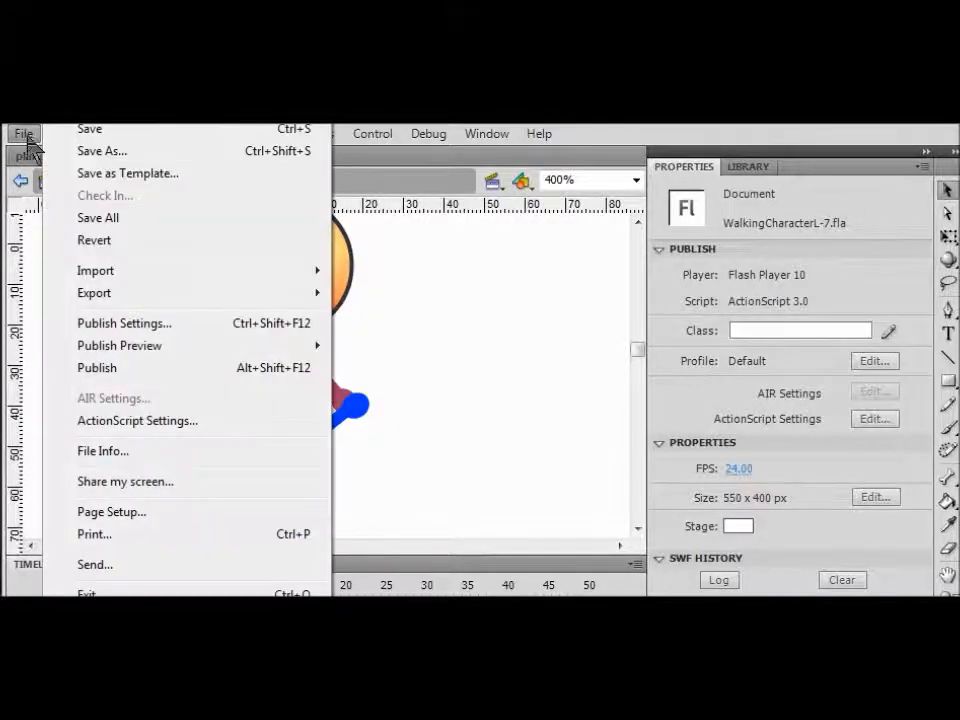
pyautogui.click(104, 155)
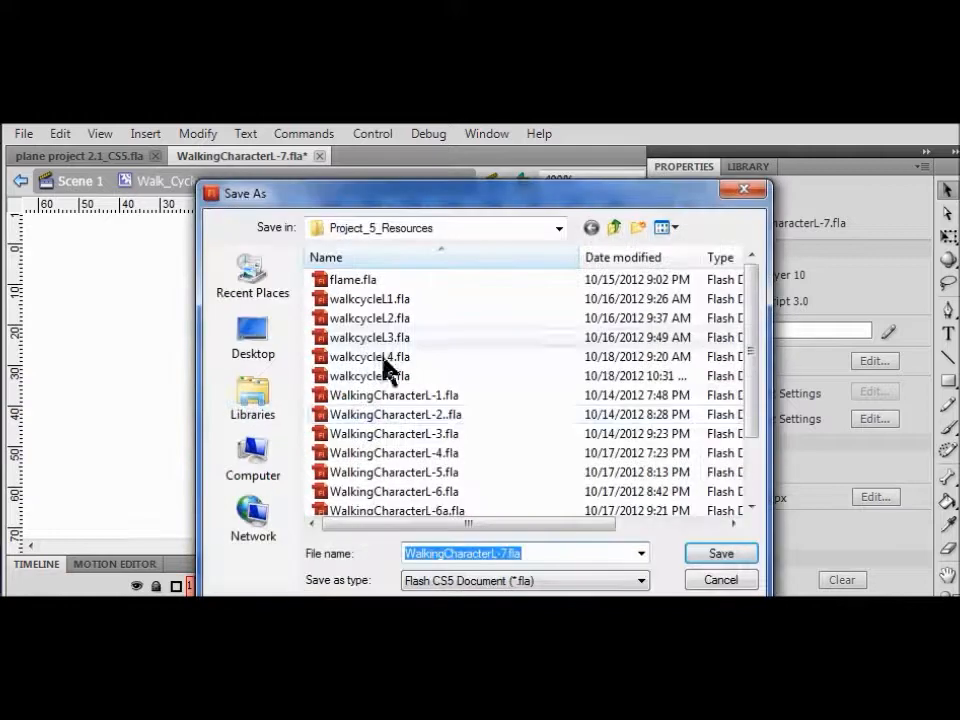
pyautogui.click(502, 553)
pyautogui.moveTo(501, 554); pyautogui.dragTo(508, 554)
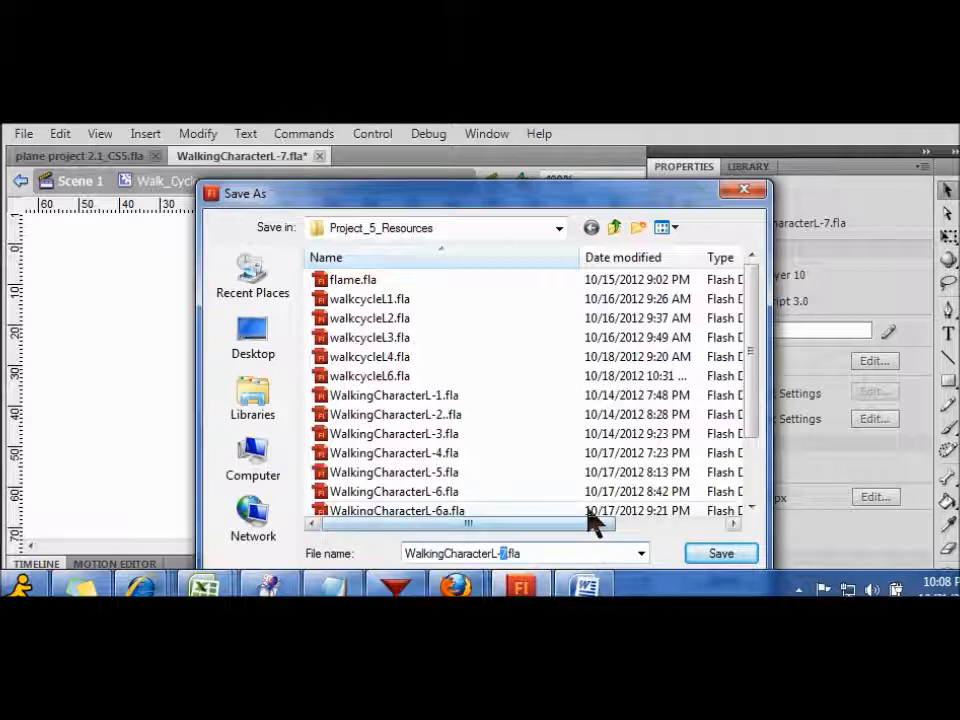
pyautogui.write('8.')
pyautogui.press('Return')
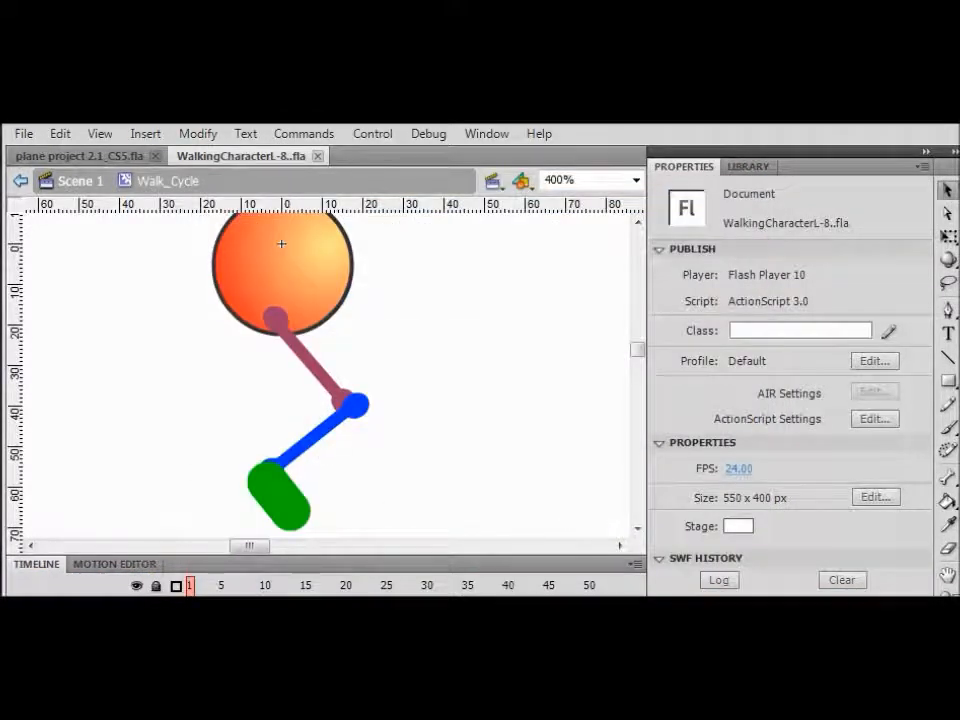
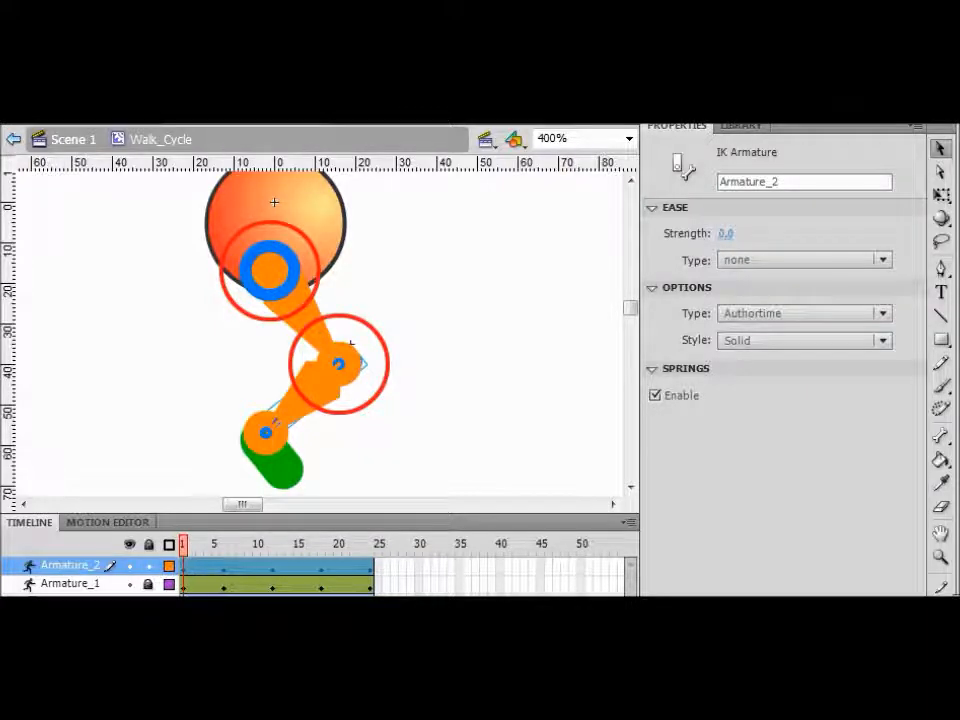
# Step: At frame 1, rotate the upper leg of Armature_2 back beneath the body and swing the lower leg down toward the ground
pyautogui.click(350, 344)
pyautogui.hotkey('ctrl', 'a')
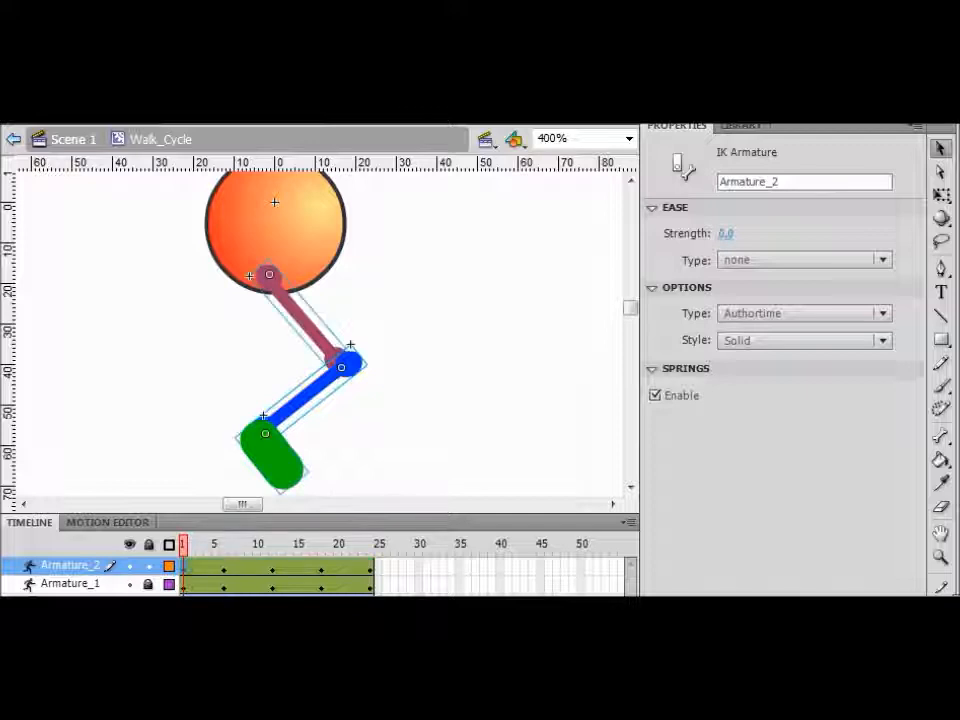
pyautogui.click(289, 341)
pyautogui.moveTo(289, 341); pyautogui.dragTo(273, 345)
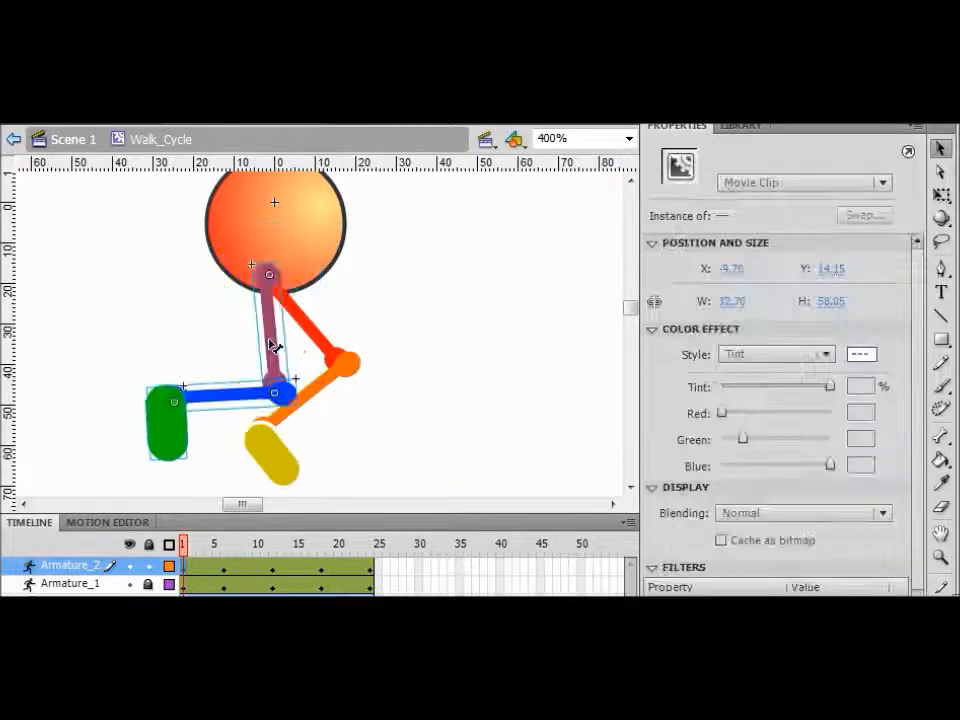
pyautogui.moveTo(223, 405); pyautogui.dragTo(285, 435)
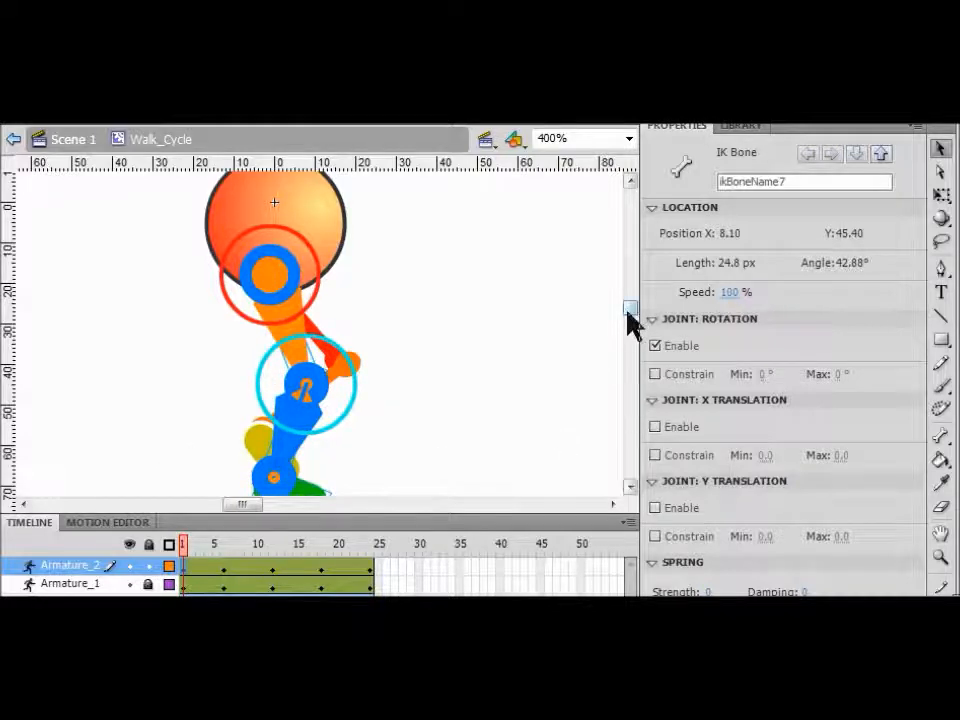
# Step: Straighten the Armature_2 leg at frame 1 to nearly vertical and set its foot flat on the ground guide
pyautogui.scroll(-3, 632, 321)
pyautogui.moveTo(316, 454); pyautogui.dragTo(348, 446)
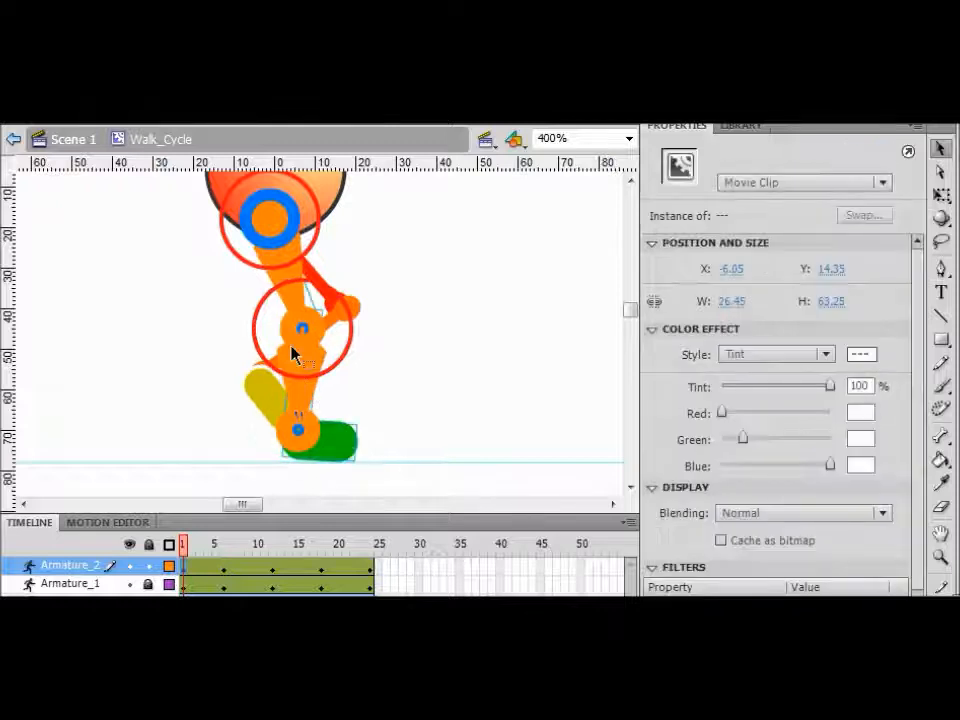
pyautogui.moveTo(300, 339); pyautogui.dragTo(280, 346)
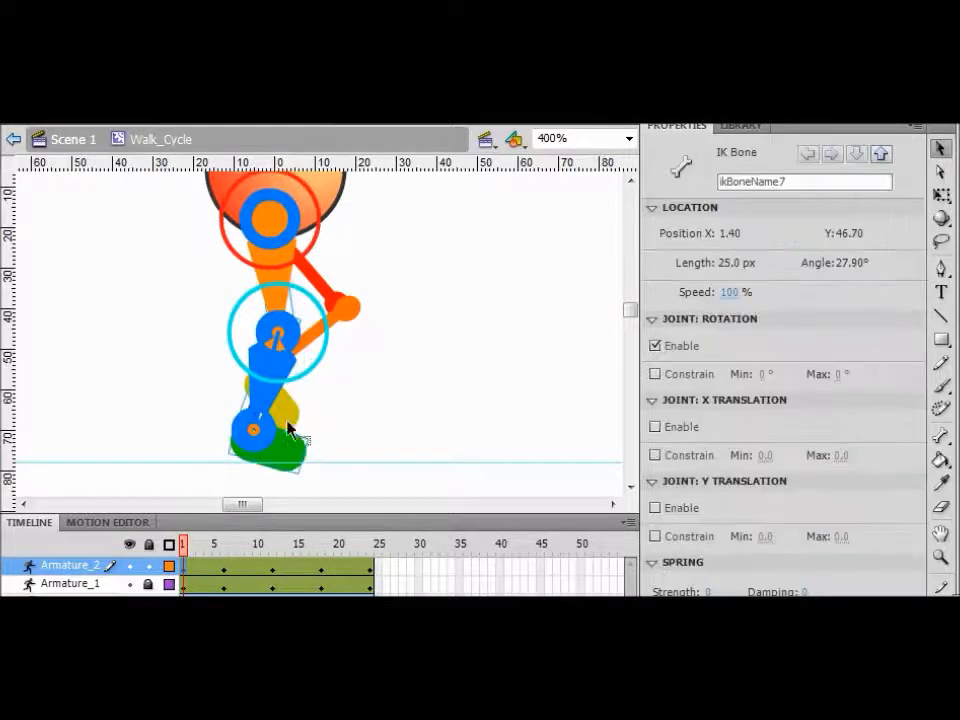
pyautogui.moveTo(289, 448)
pyautogui.mouseDown()
pyautogui.moveTo(302, 434)
pyautogui.moveTo(306, 443)
pyautogui.mouseUp()
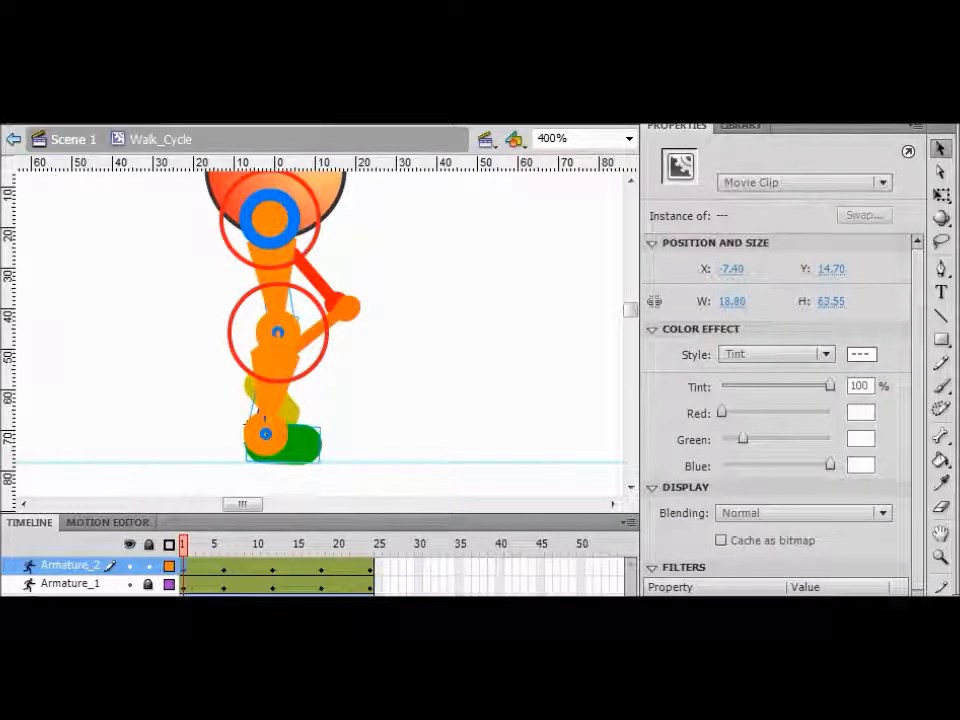
pyautogui.hotkey('ctrl', 'z')
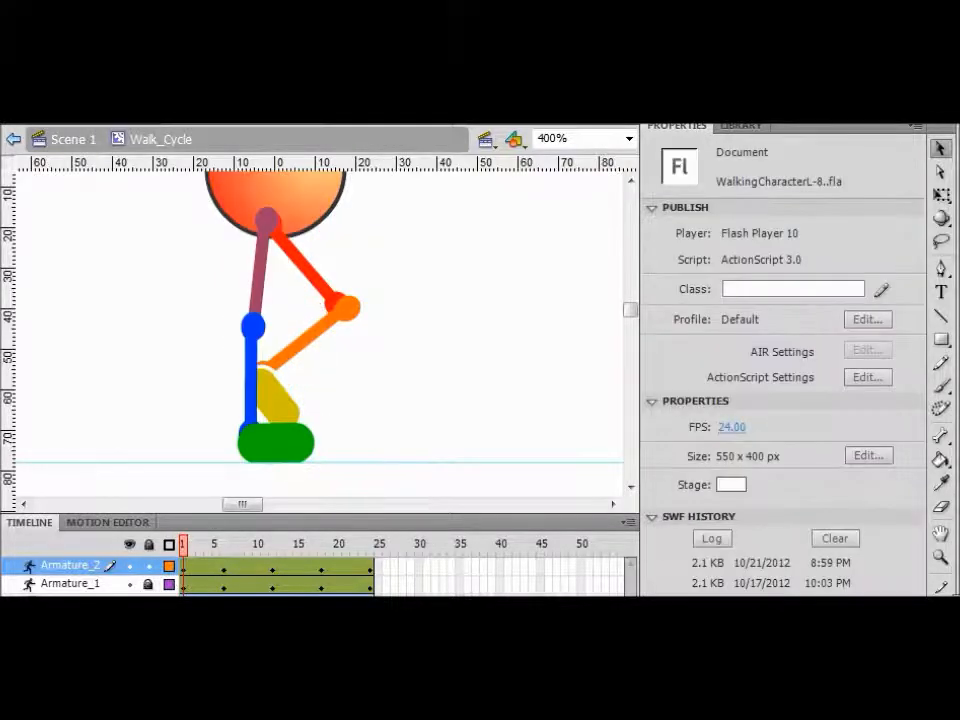
# Step: At frame 12, pose Armature_2 with the upper leg raised forward, the knee bent and the foot lifted off the ground
pyautogui.click(272, 572)
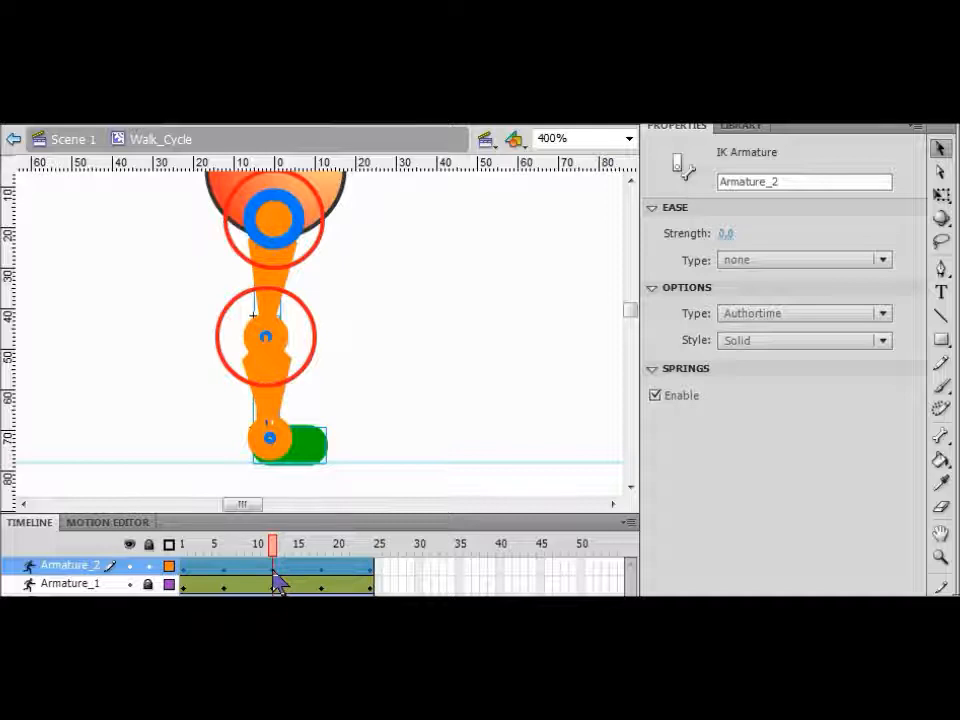
pyautogui.moveTo(281, 285); pyautogui.dragTo(312, 290)
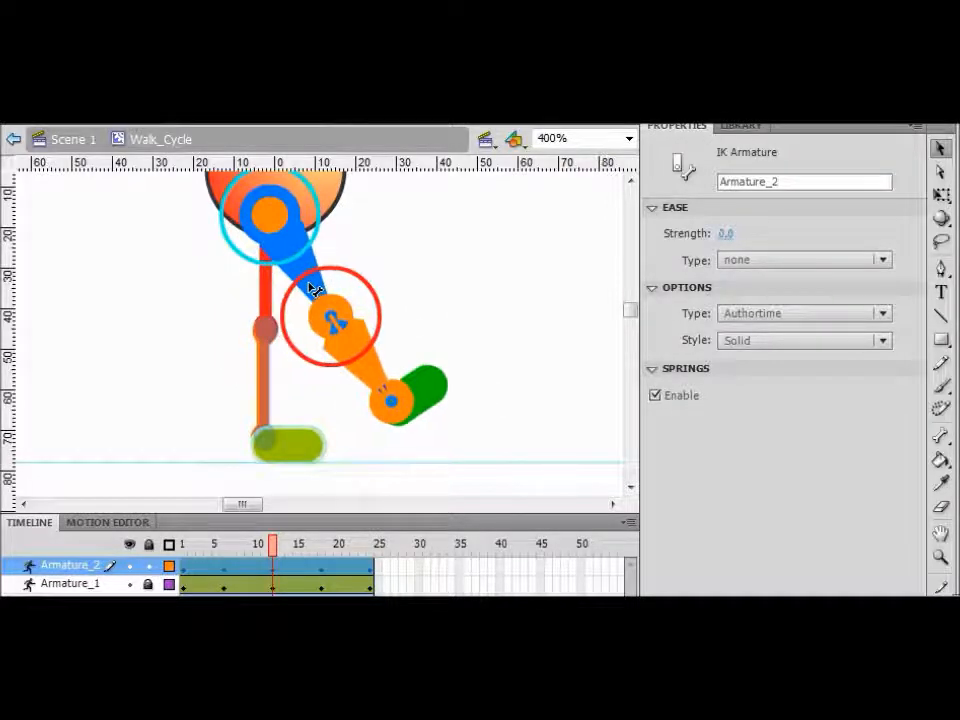
pyautogui.click(395, 380)
pyautogui.moveTo(378, 380); pyautogui.dragTo(311, 371)
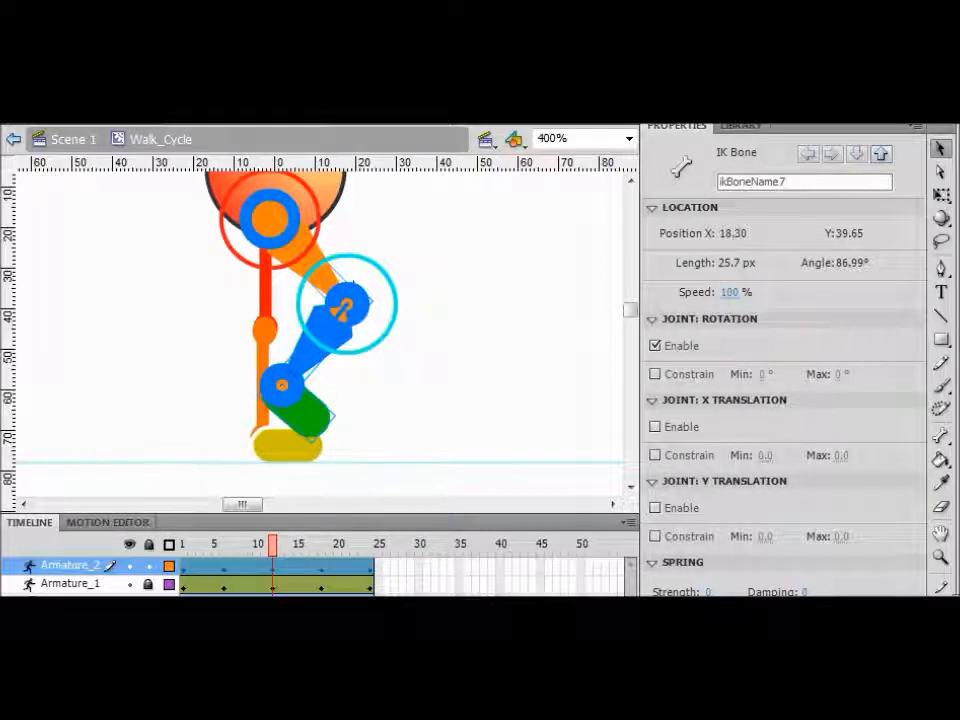
pyautogui.press('Escape')
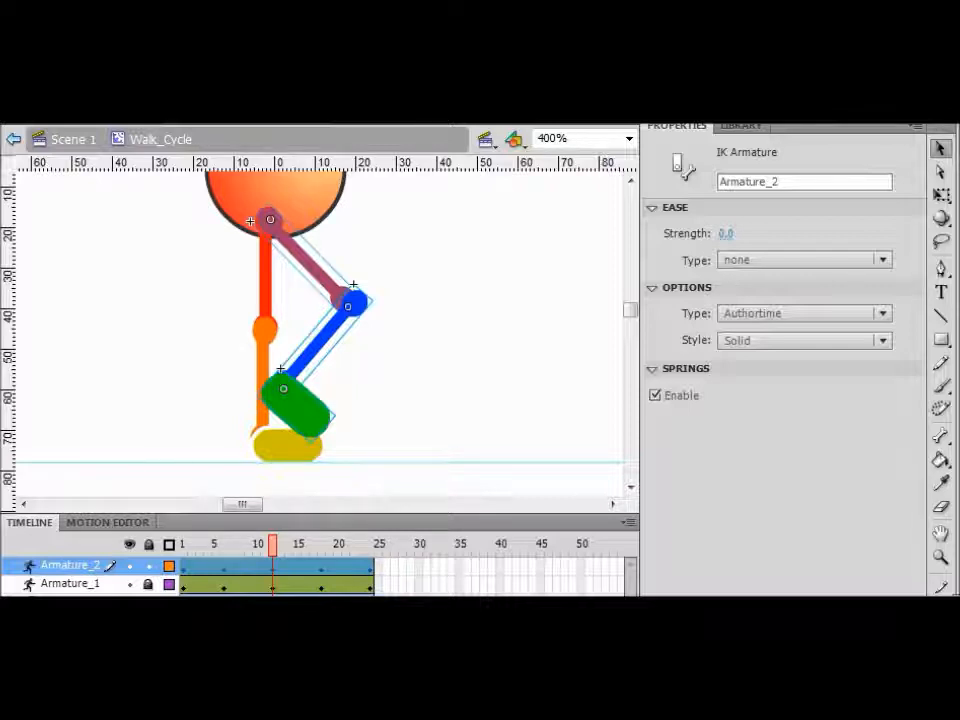
# Step: Copy the frame 1 pose of Armature_2, paste it over the pose at frame 24, and test the movie
pyautogui.click(185, 573)
pyautogui.moveTo(183, 544)
pyautogui.mouseDown()
pyautogui.moveTo(370, 544)
pyautogui.moveTo(183, 544)
pyautogui.mouseUp()
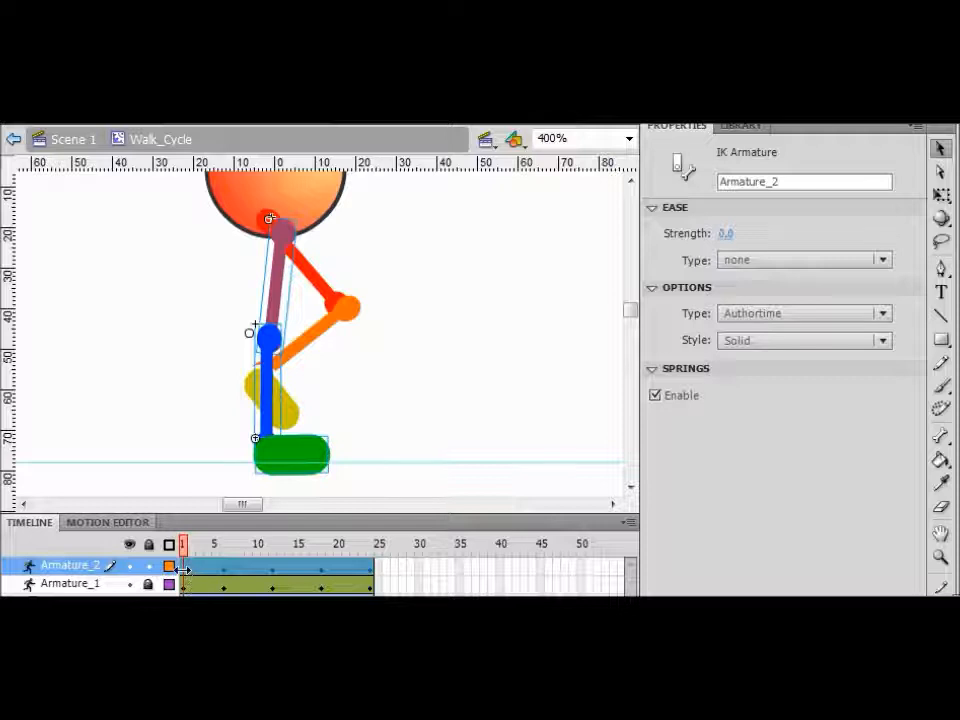
pyautogui.click(183, 569)
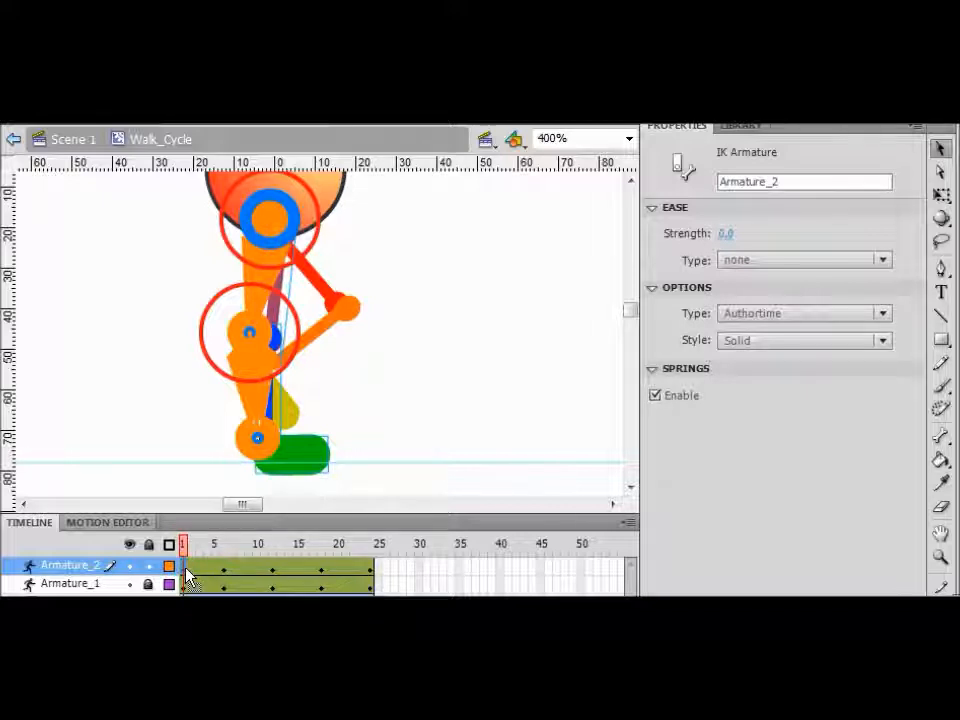
pyautogui.rightClick(186, 572)
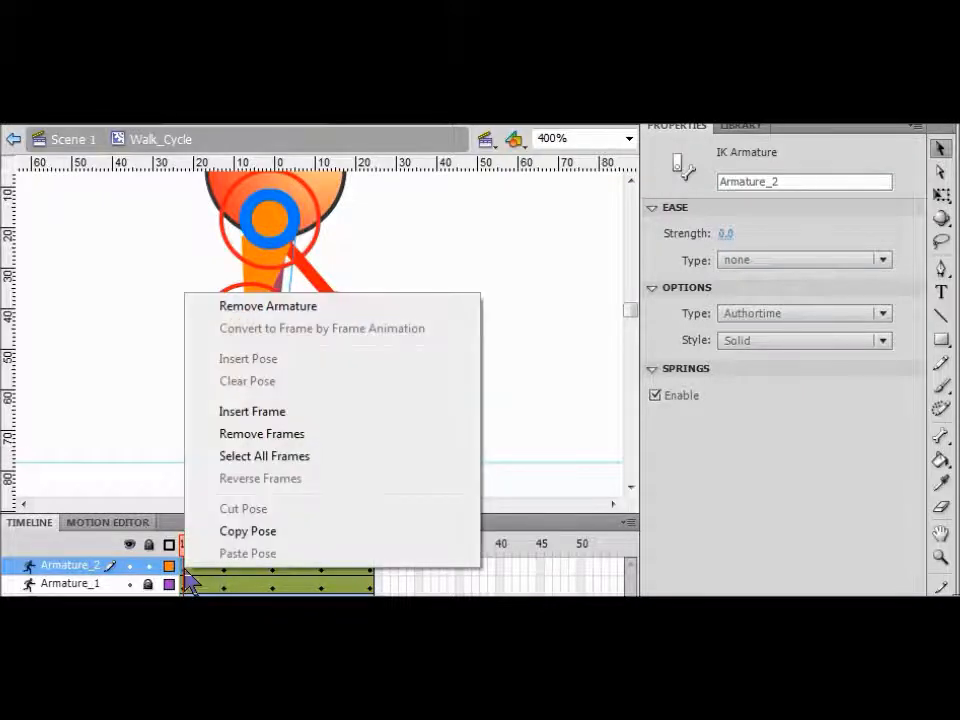
pyautogui.click(218, 536)
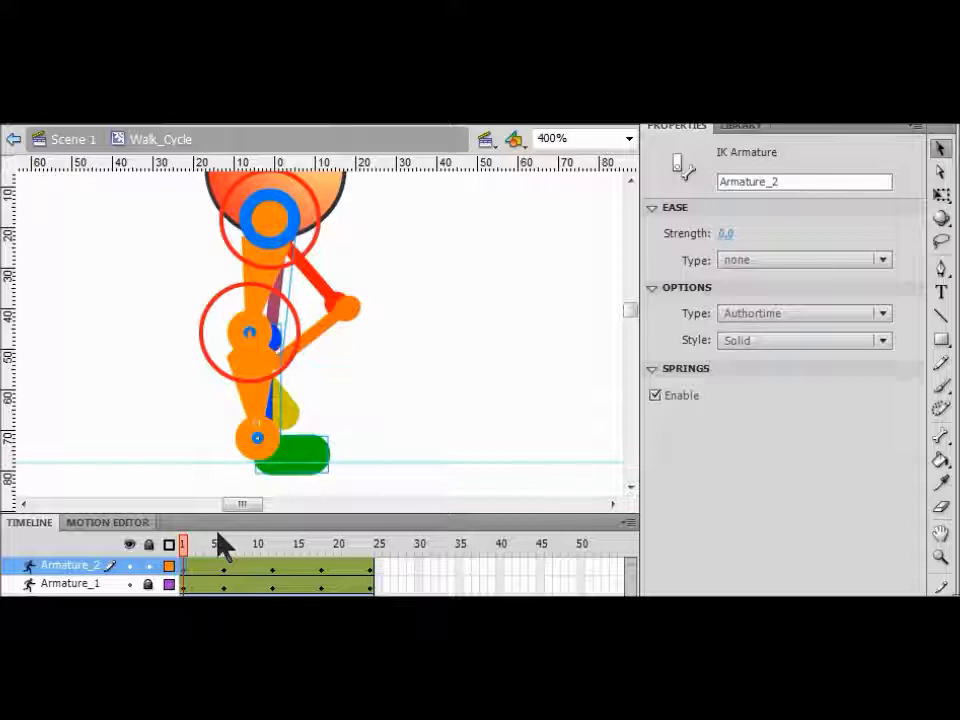
pyautogui.click(370, 572)
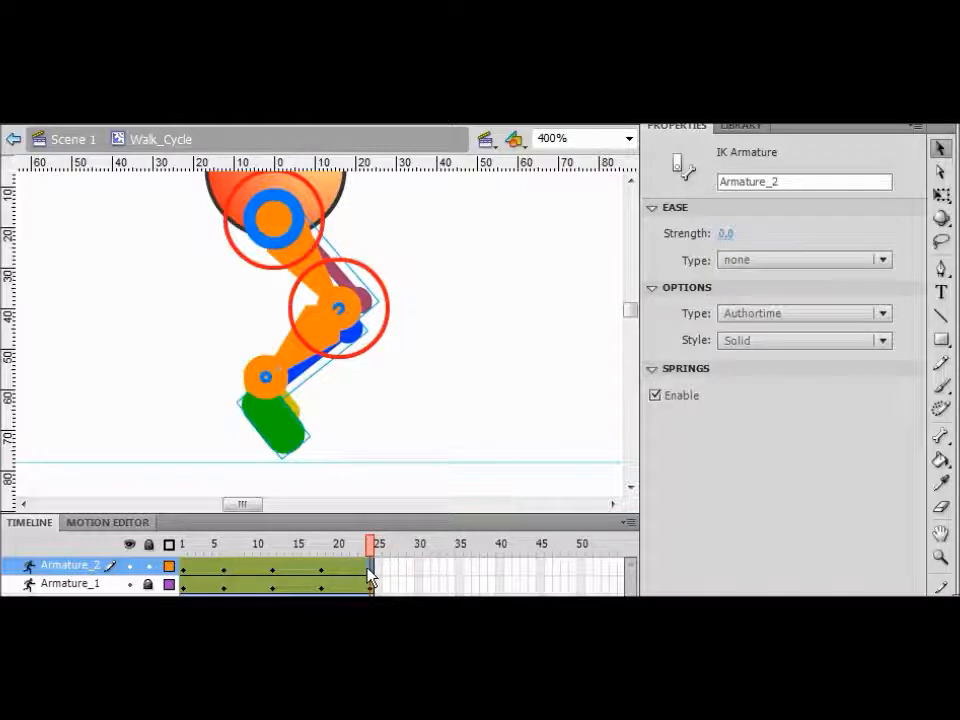
pyautogui.rightClick(369, 575)
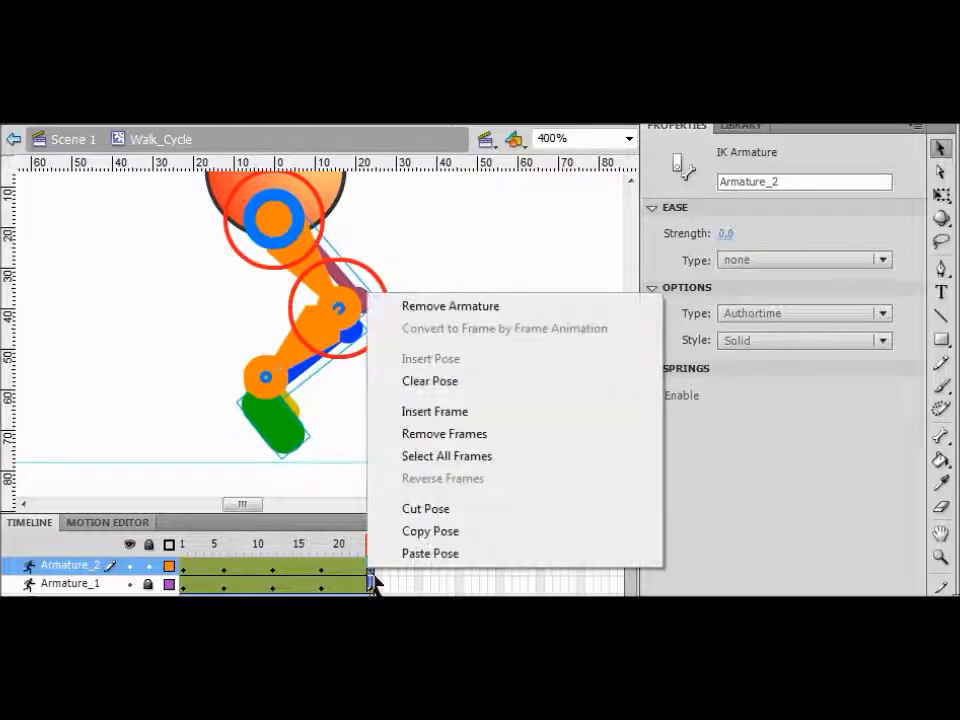
pyautogui.click(390, 553)
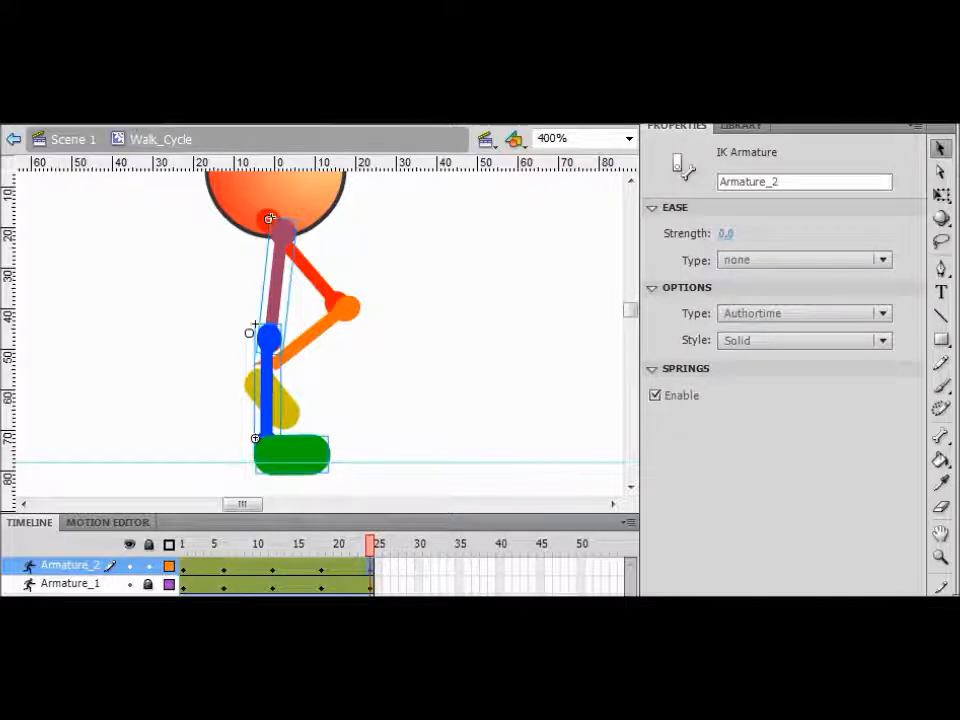
pyautogui.hotkey('ctrl', 'Return')
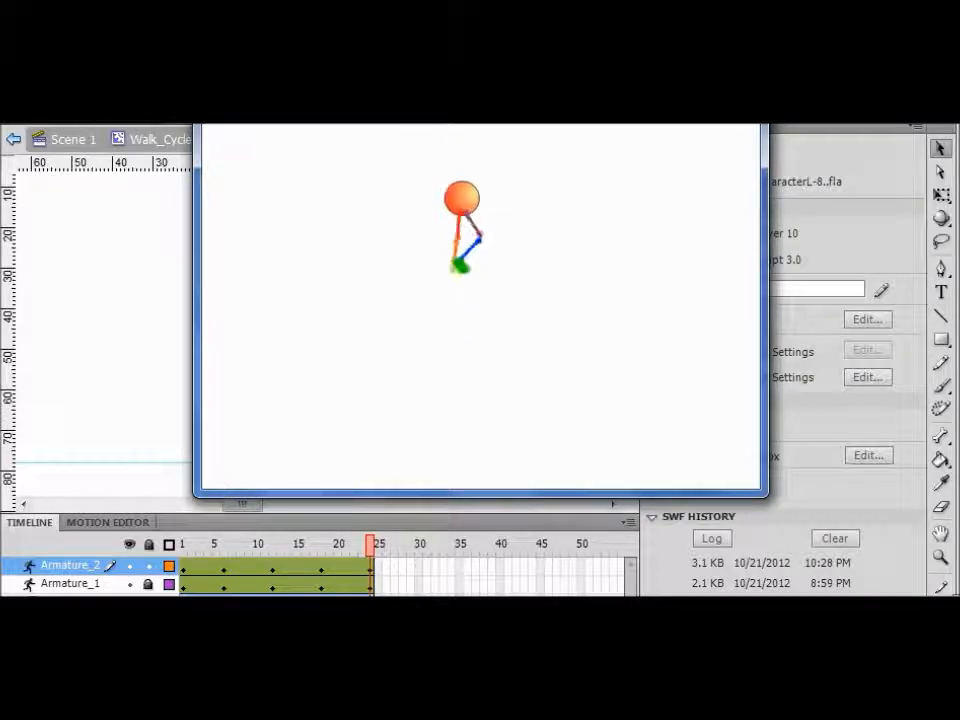
pyautogui.hotkey('ctrl', 'w')
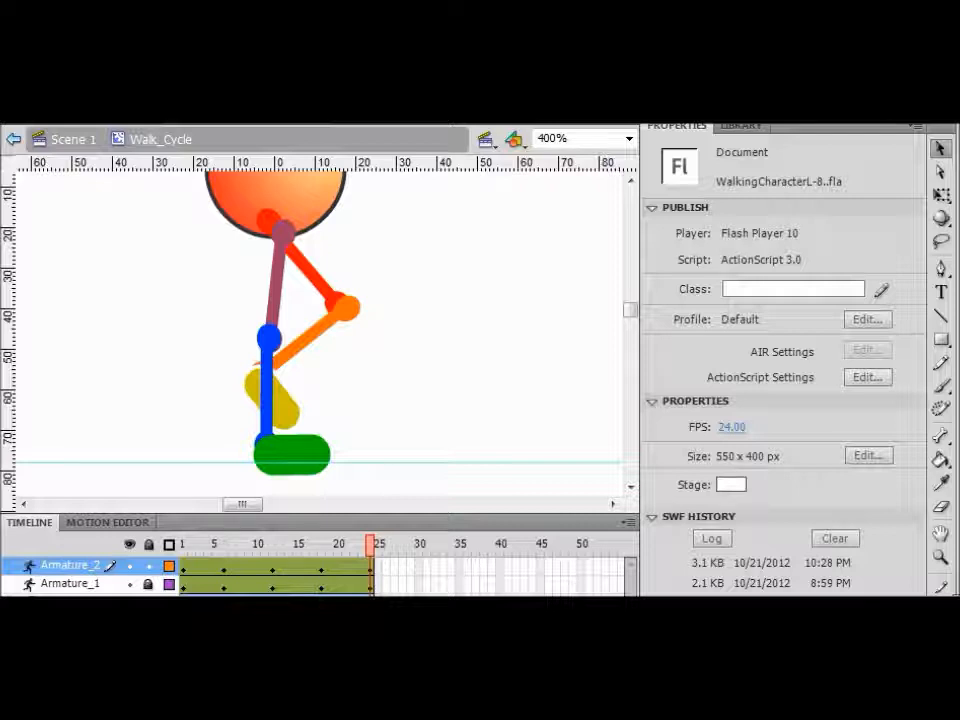
# Step: At frame 6, shift the whole Armature_2 leg to the back of the body with Free Transform, and pose it trailing behind with the foot tilted
pyautogui.click(224, 570)
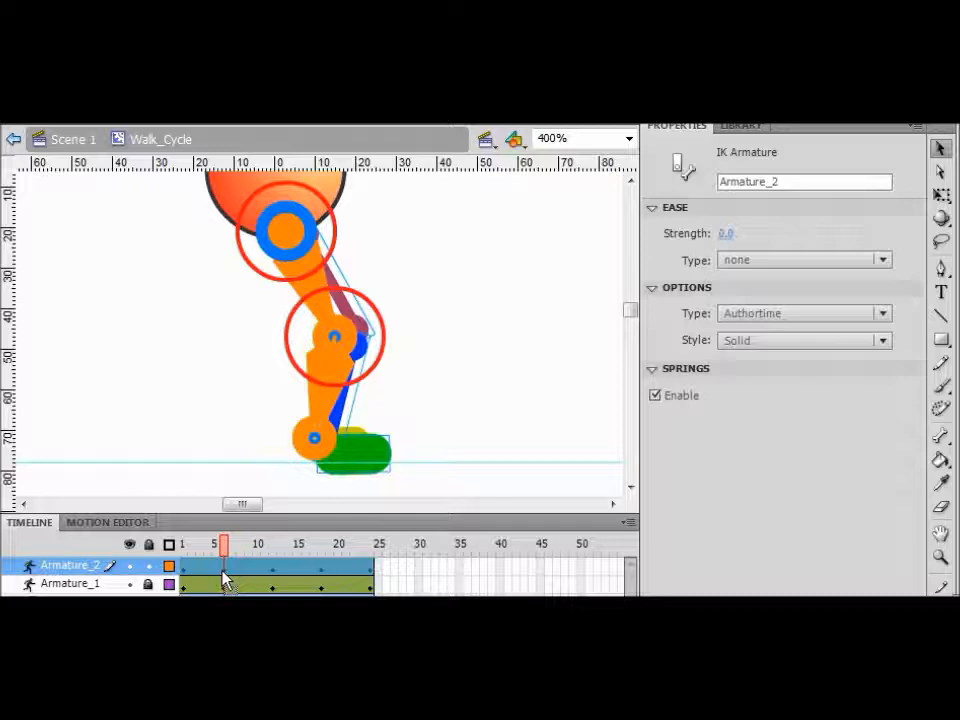
pyautogui.click(942, 196)
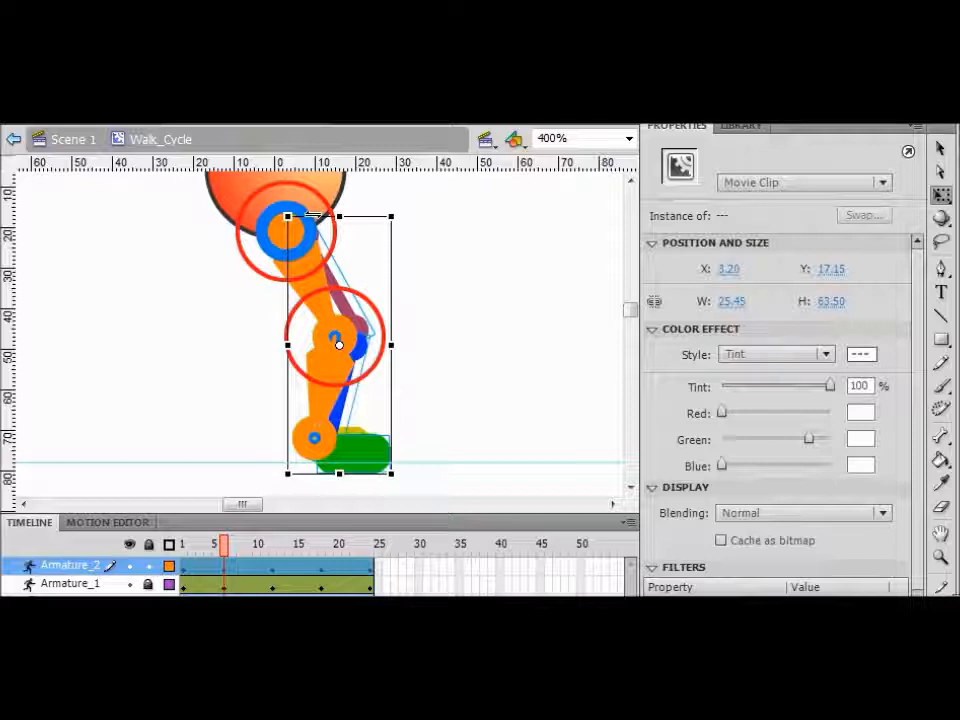
pyautogui.moveTo(320, 238); pyautogui.dragTo(268, 228)
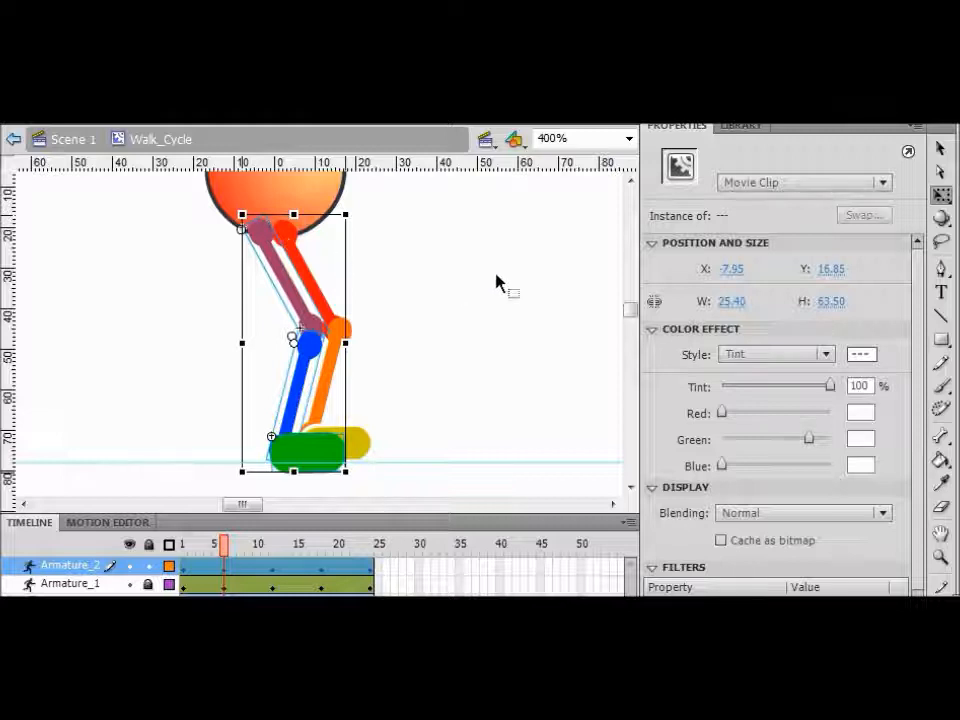
pyautogui.click(942, 149)
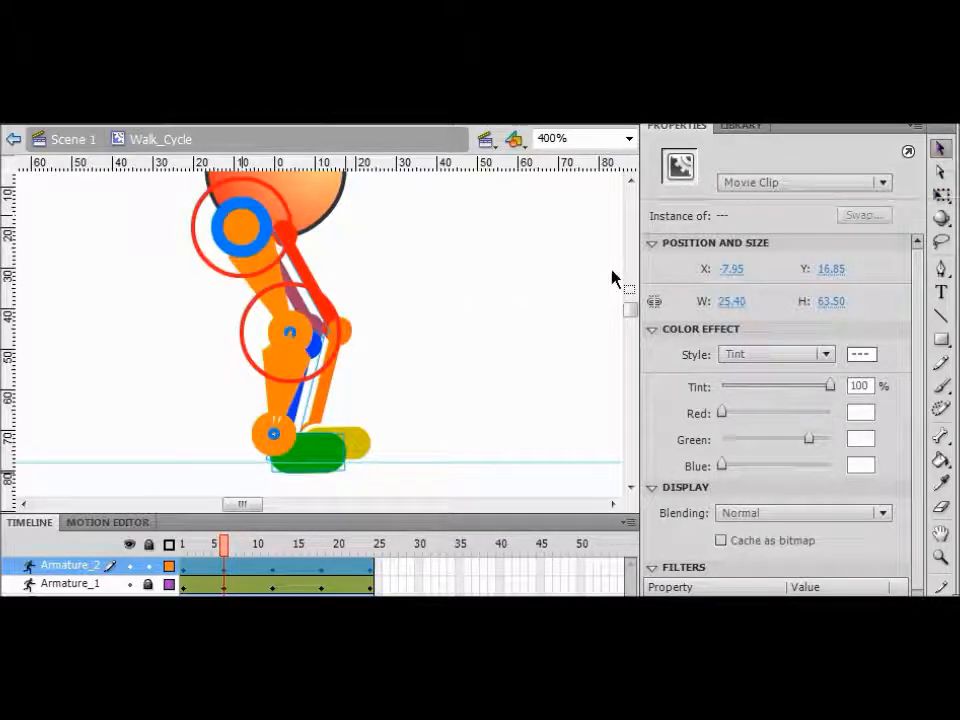
pyautogui.moveTo(268, 287); pyautogui.dragTo(209, 299)
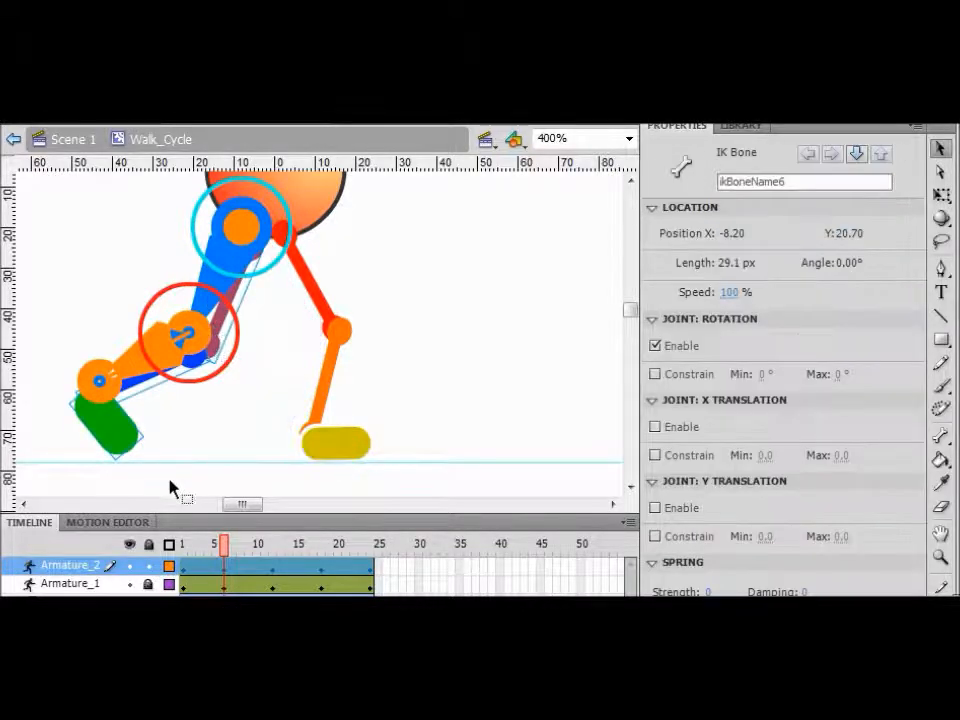
pyautogui.moveTo(140, 443)
pyautogui.mouseDown()
pyautogui.moveTo(131, 462)
pyautogui.moveTo(129, 454)
pyautogui.mouseUp()
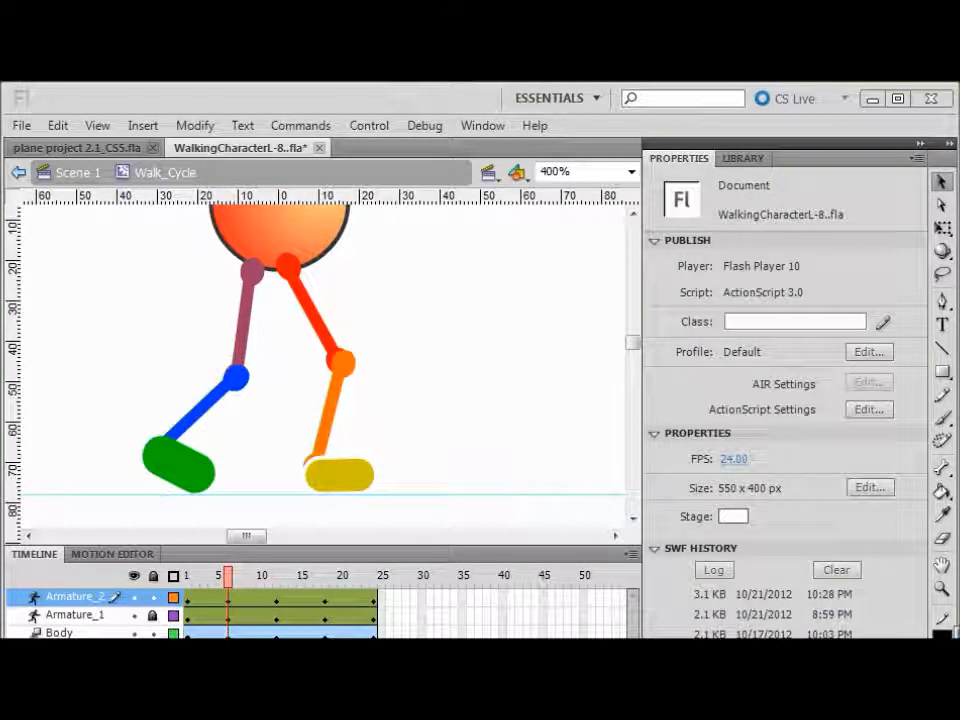
# Step: At frame 18, move the whole Armature_2 leg toward the front of the body with Free Transform, to about X -36.80, Y 15.35
pyautogui.click(327, 600)
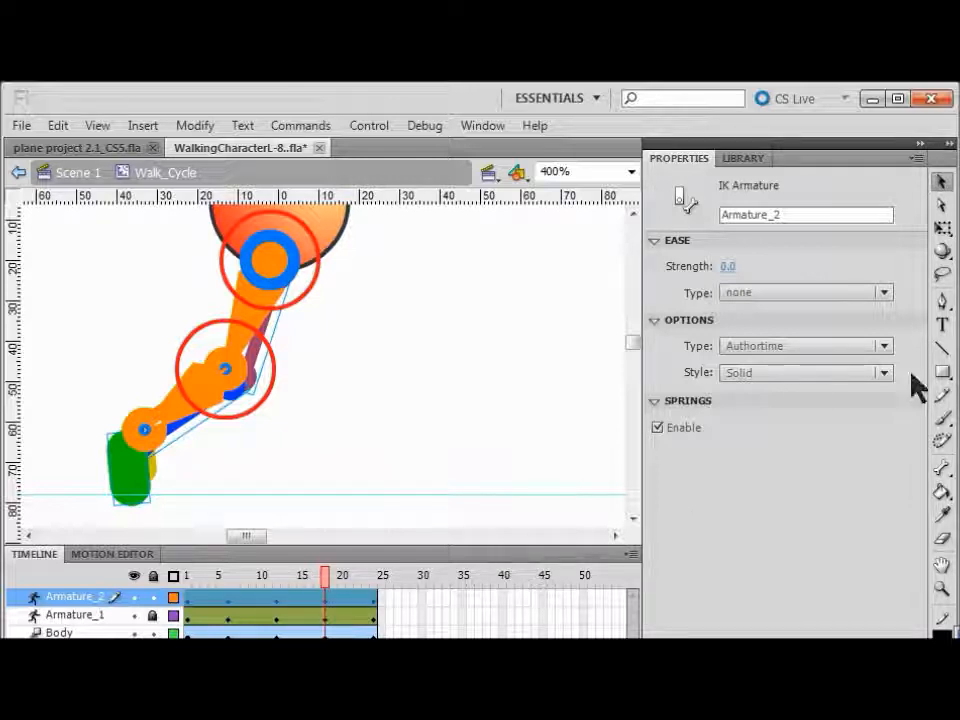
pyautogui.click(941, 232)
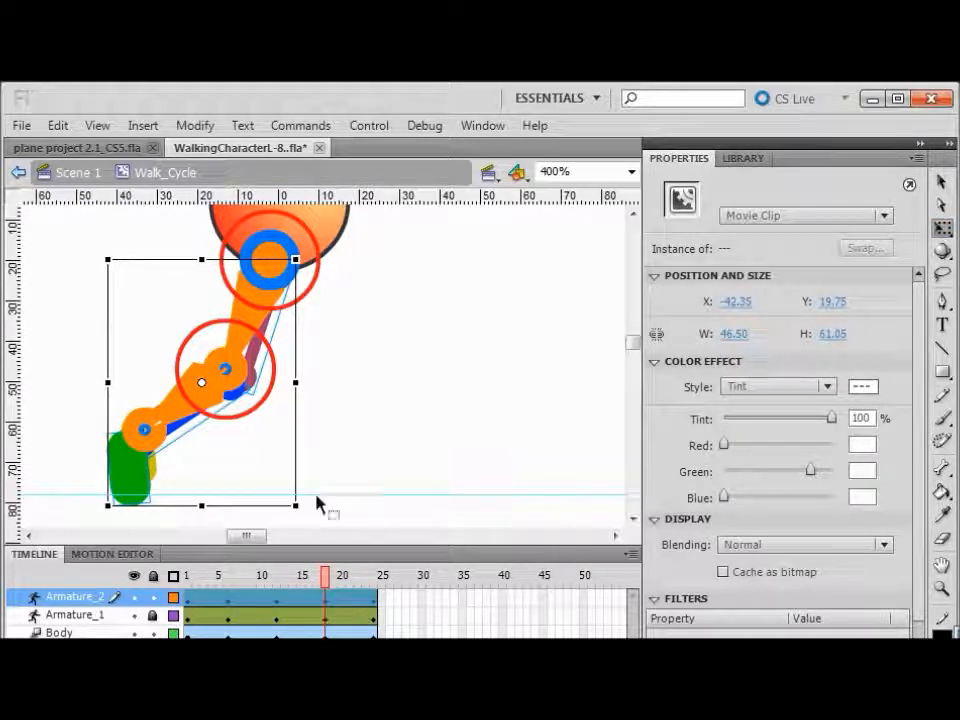
pyautogui.click(326, 600)
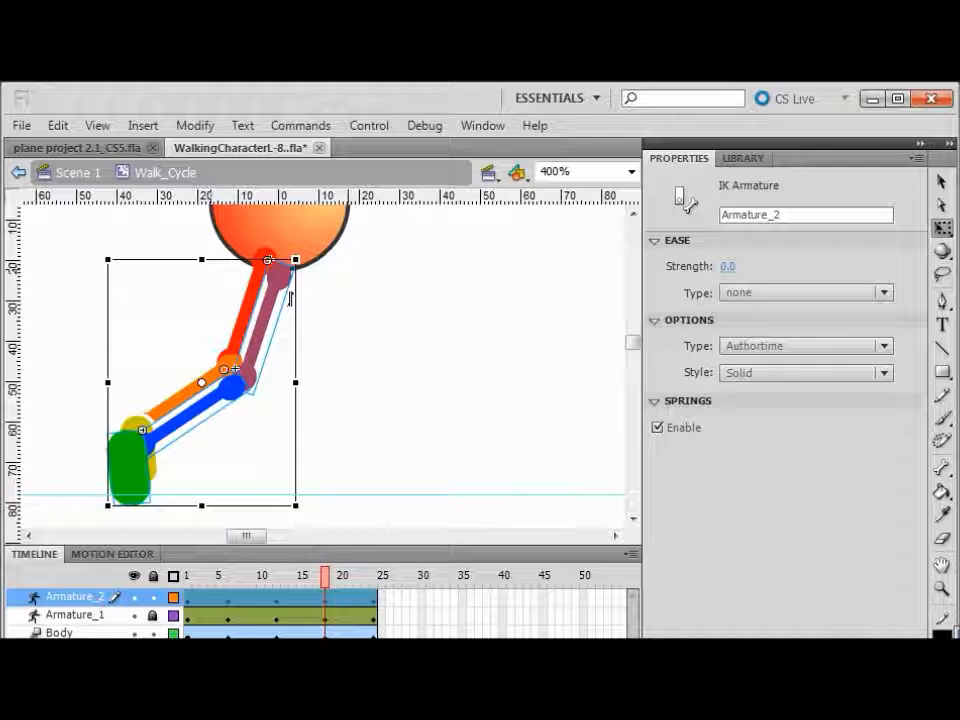
pyautogui.moveTo(286, 284); pyautogui.dragTo(317, 285)
pyautogui.click(942, 186)
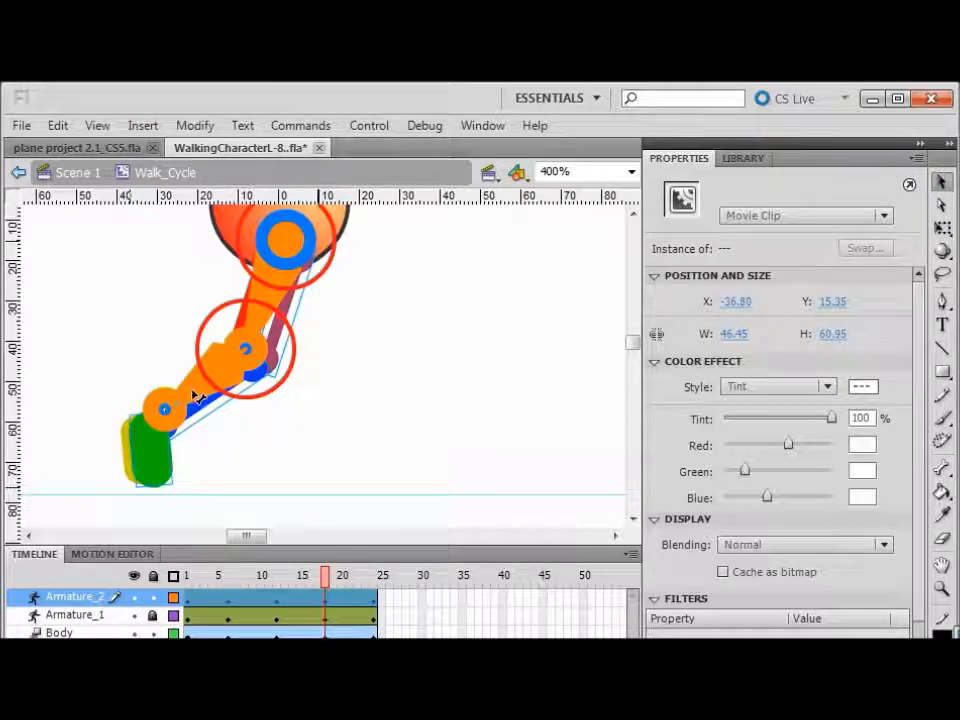
# Step: At frame 18, pose Armature_2 stepping forward with the knee slightly bent and the foot angled just above the ground line, then deselect it
pyautogui.moveTo(203, 410); pyautogui.dragTo(325, 405)
pyautogui.click(325, 405)
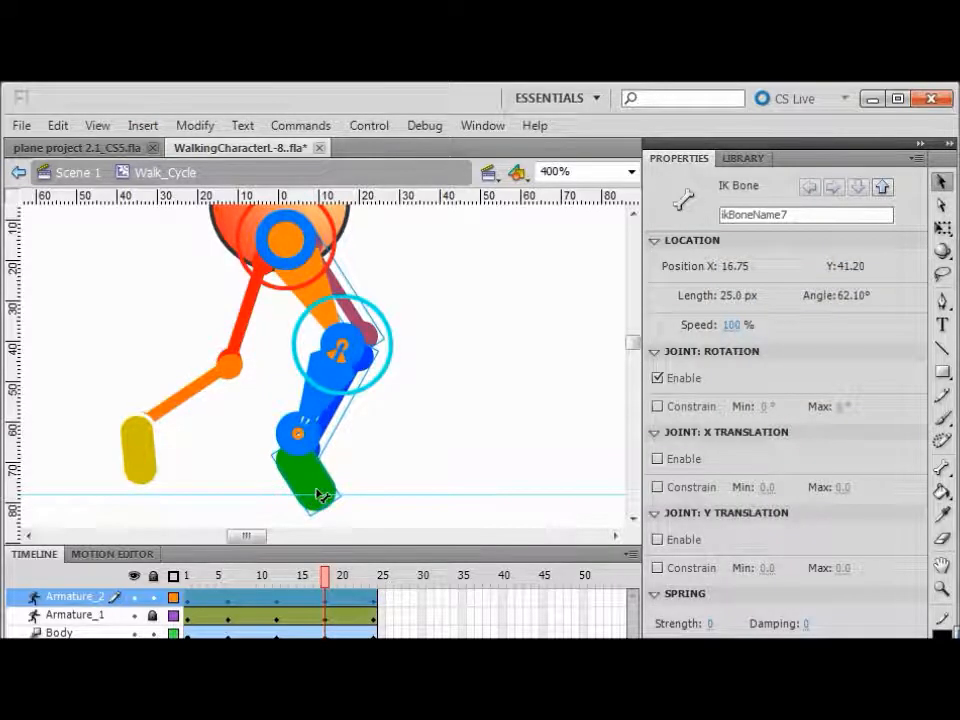
pyautogui.moveTo(334, 482); pyautogui.dragTo(350, 455)
pyautogui.click(299, 456)
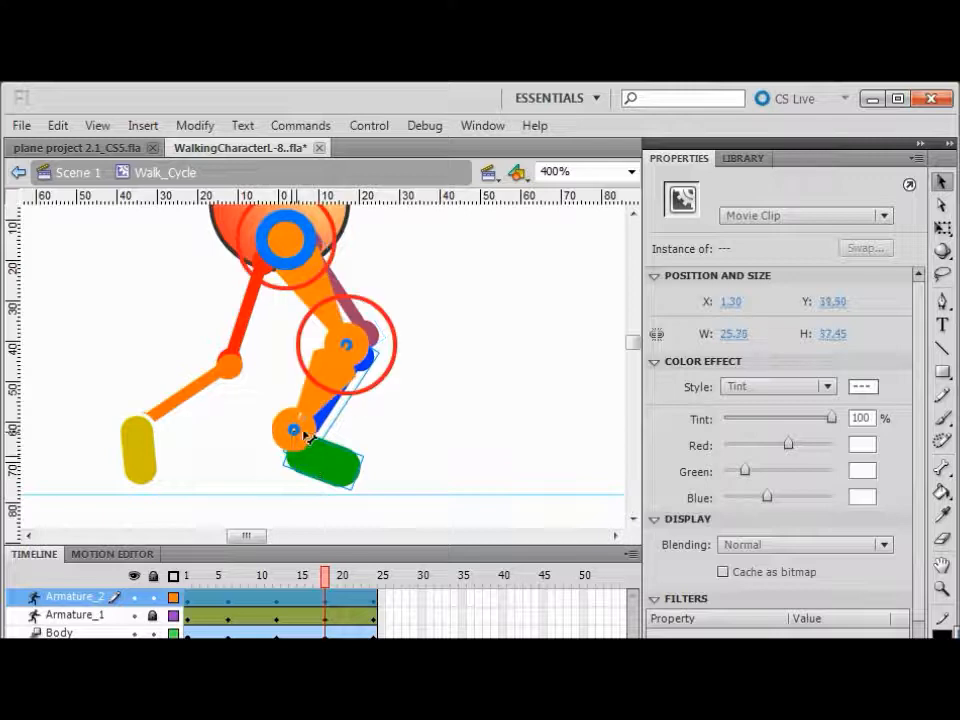
pyautogui.moveTo(318, 406)
pyautogui.mouseDown()
pyautogui.moveTo(332, 446)
pyautogui.moveTo(311, 433)
pyautogui.moveTo(316, 427)
pyautogui.mouseUp()
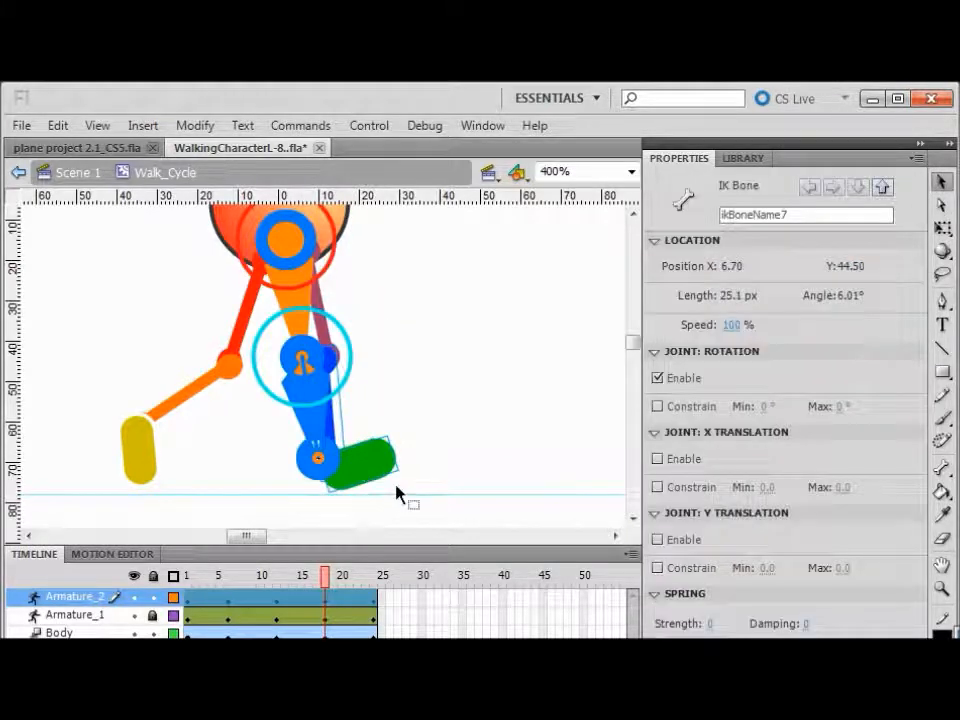
pyautogui.moveTo(380, 466); pyautogui.dragTo(360, 484)
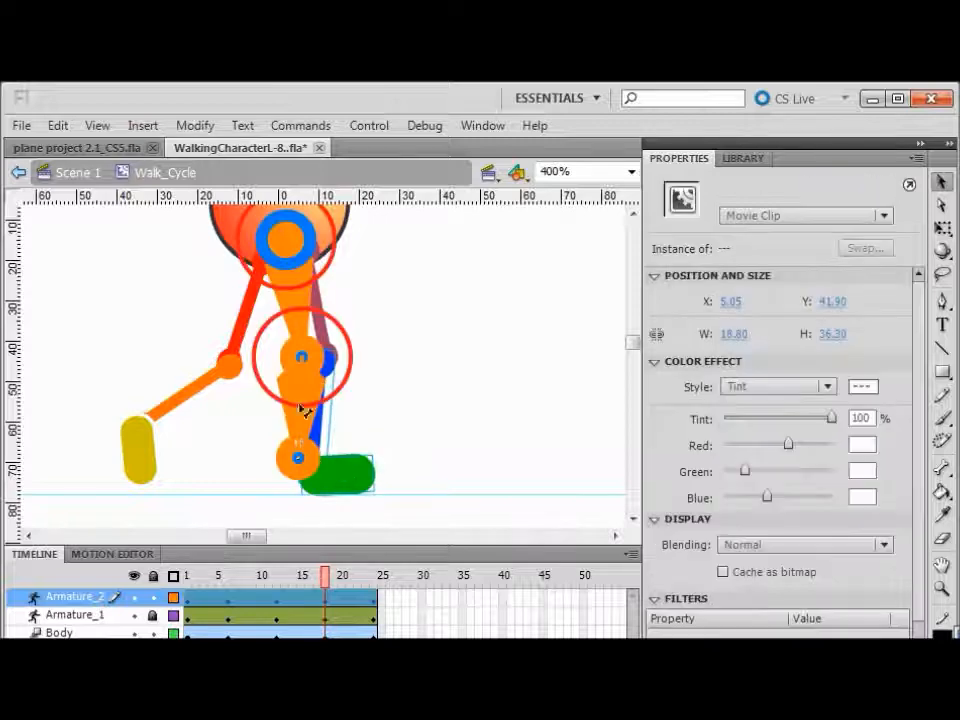
pyautogui.moveTo(322, 352); pyautogui.dragTo(323, 431)
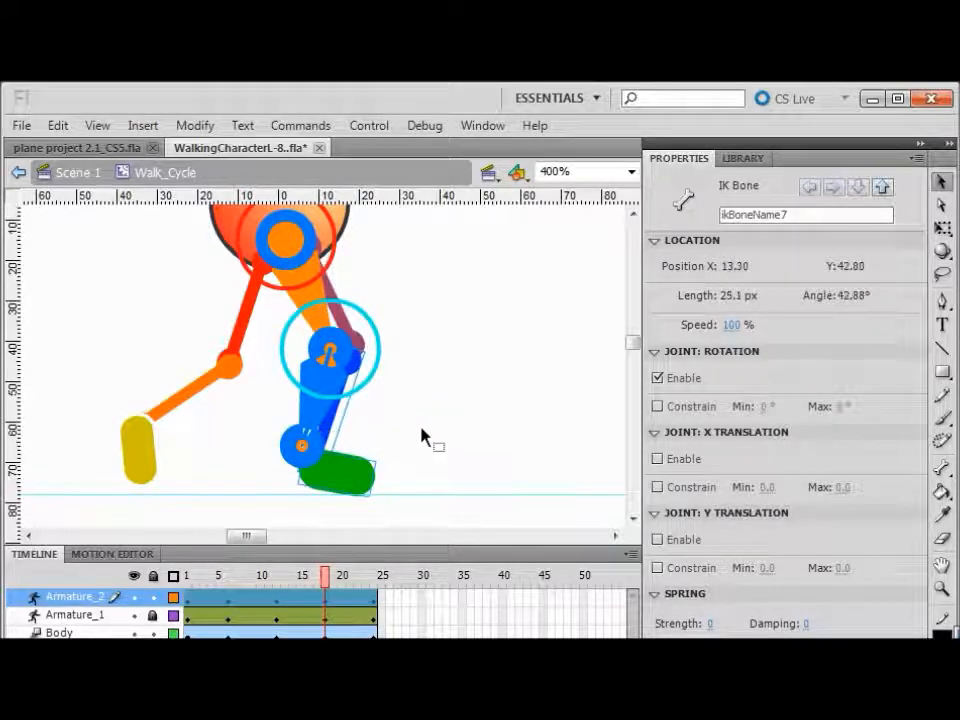
pyautogui.click(422, 437)
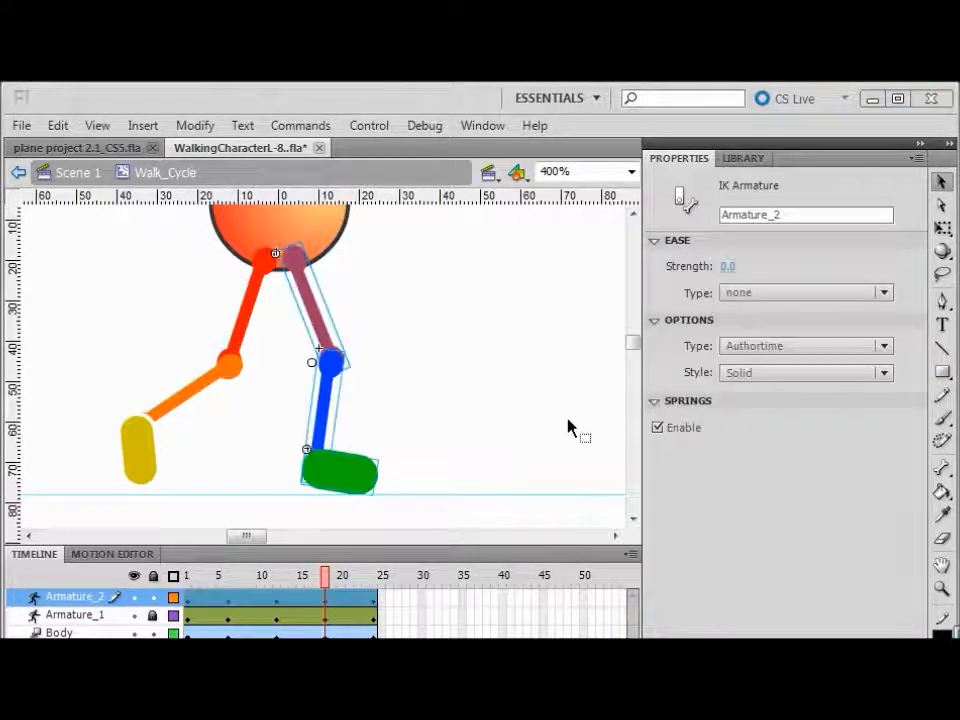
pyautogui.click(566, 431)
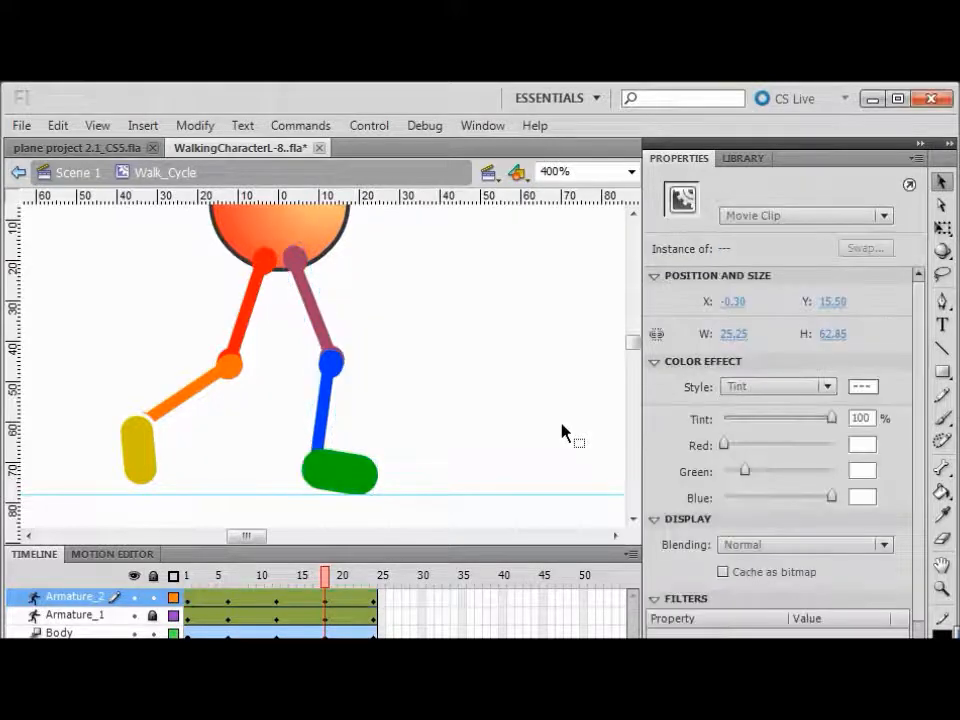
# Step: Test the movie to check how the two legs alternate, and close the preview
pyautogui.hotkey('ctrl', 'Return')
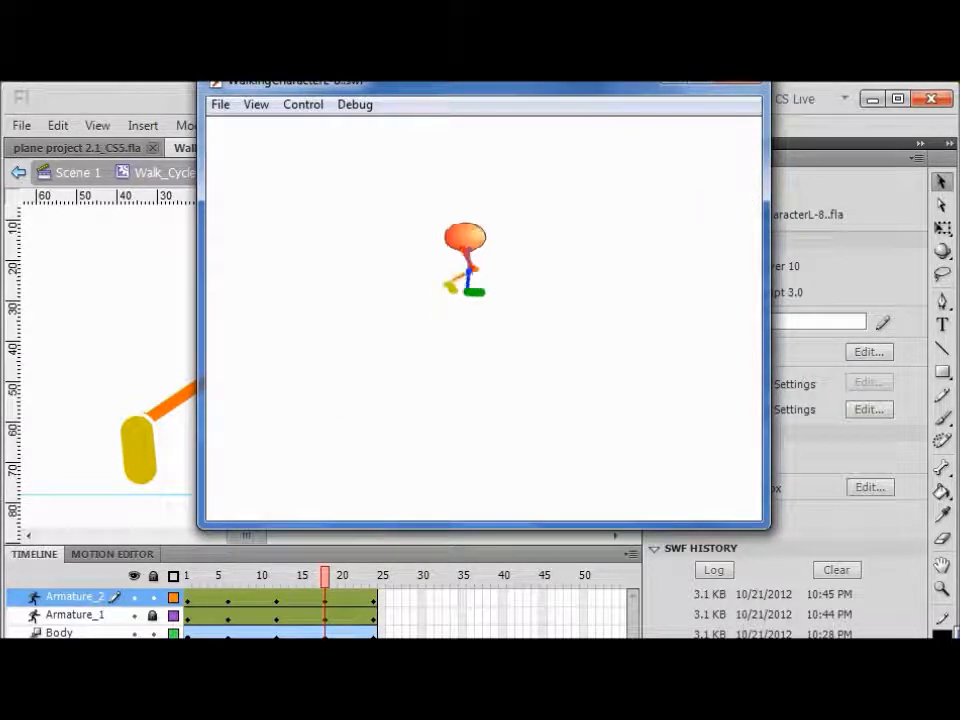
pyautogui.hotkey('ctrl', 'w')
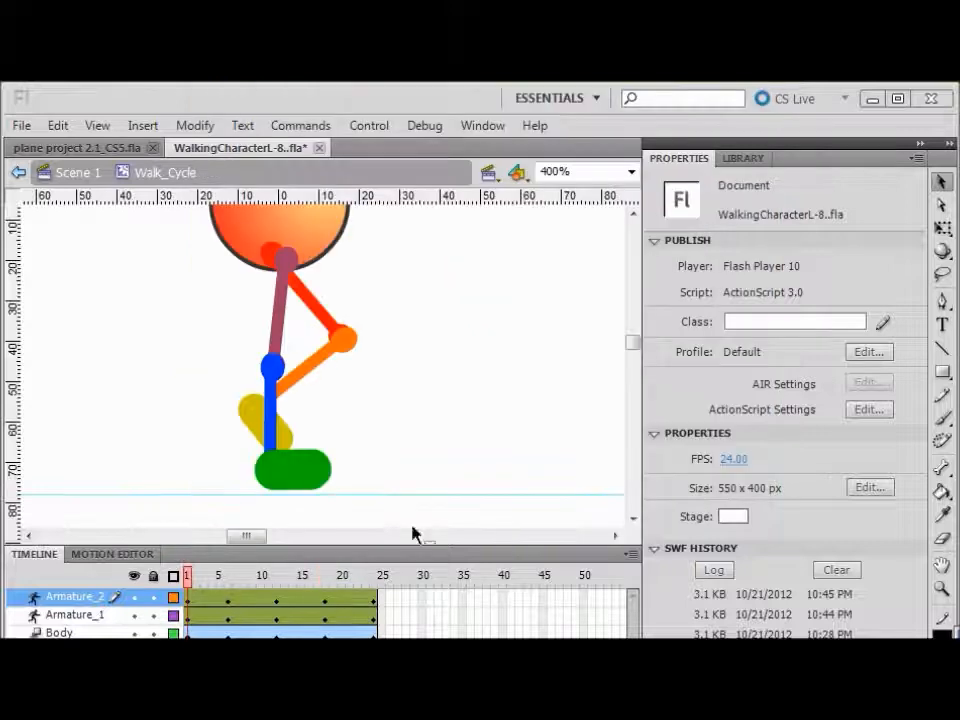
pyautogui.scroll(-2, 633, 352)
pyautogui.scroll(2, 632, 350)
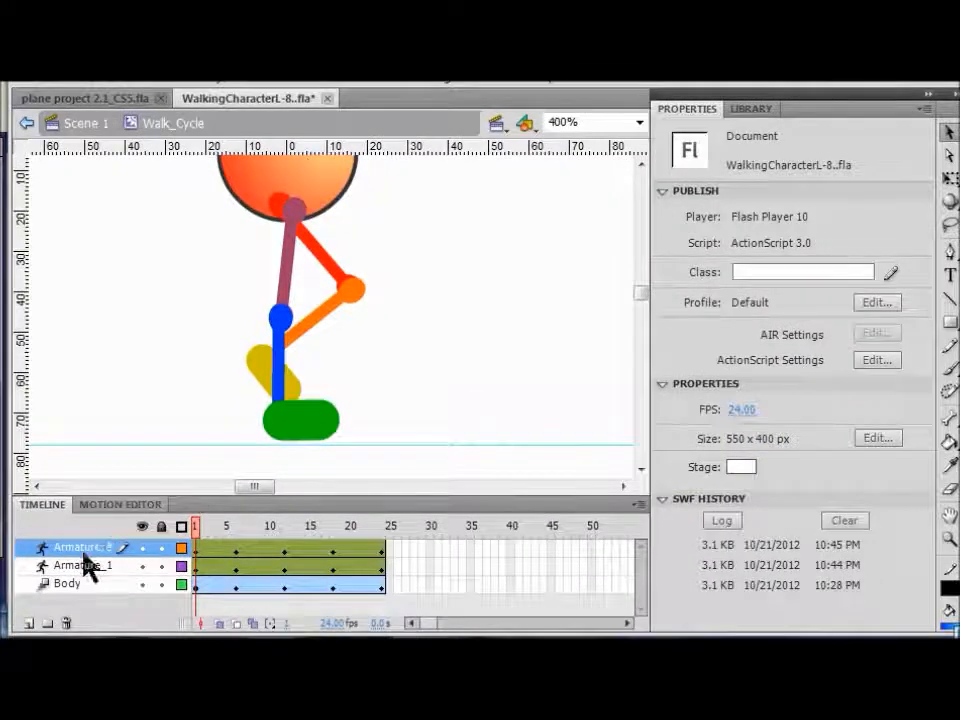
# Step: Move the Armature_2 layer below the Body layer so the second leg sits behind the body, and test the movie
pyautogui.moveTo(86, 549); pyautogui.dragTo(94, 600)
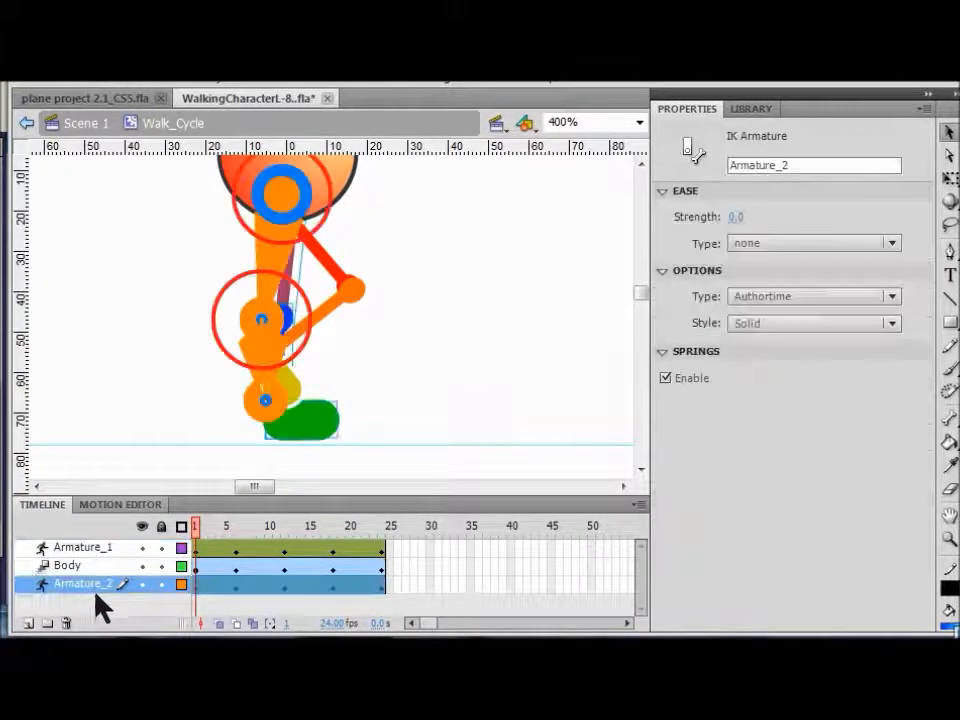
pyautogui.click(506, 401)
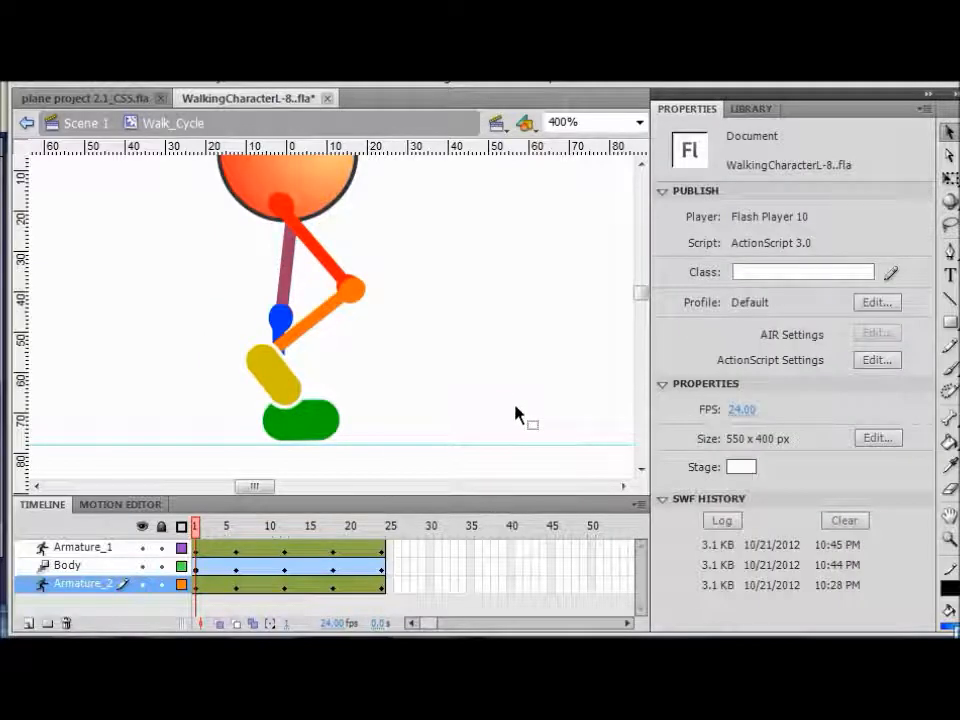
pyautogui.hotkey('ctrl', 'Return')
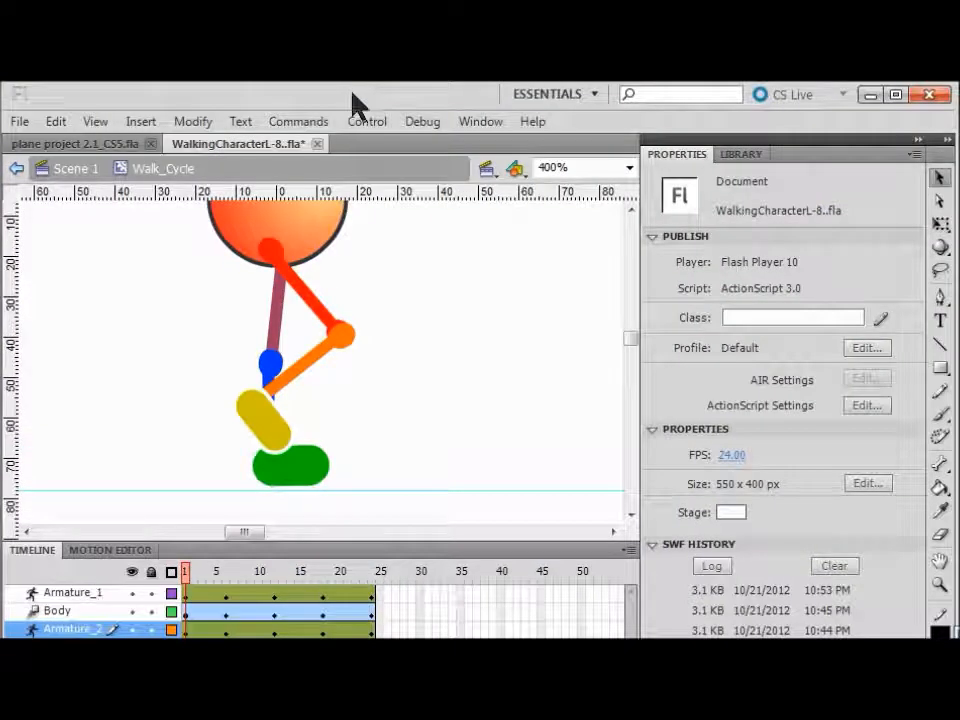
# Step: Save the document as a new copy named WalkingCharacterL-9..fla in the Project_5_Resources folder
pyautogui.click(20, 122)
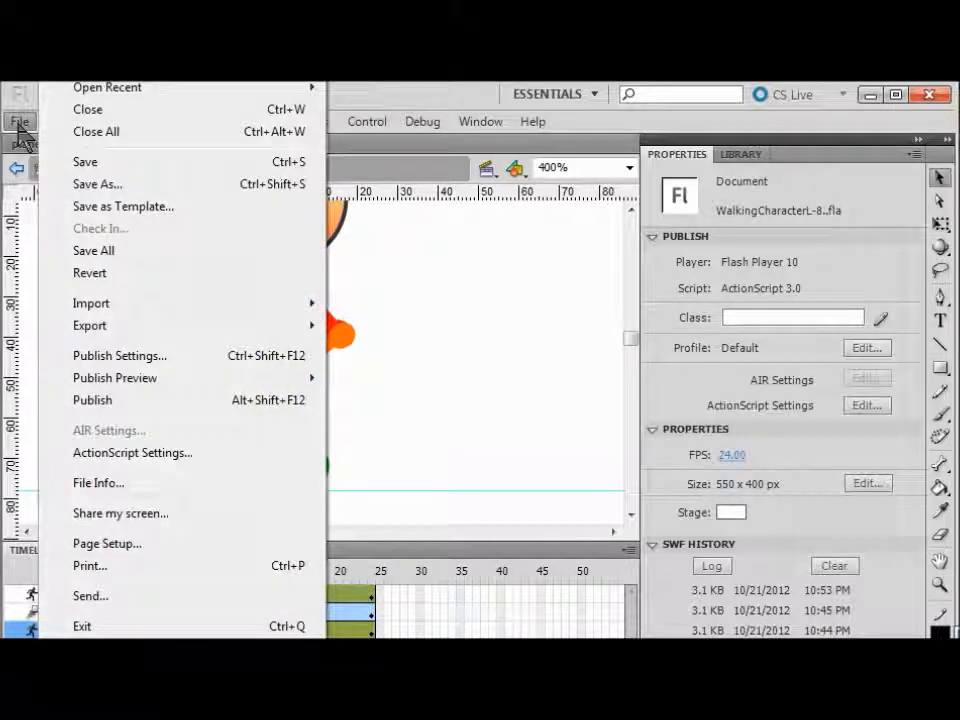
pyautogui.click(105, 185)
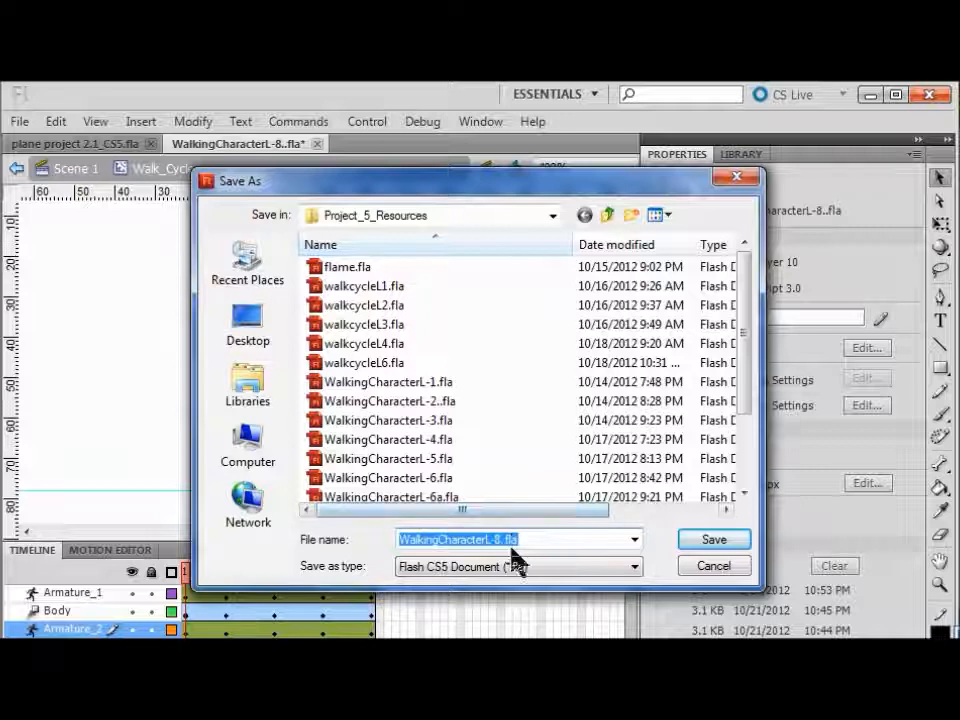
pyautogui.click(499, 540)
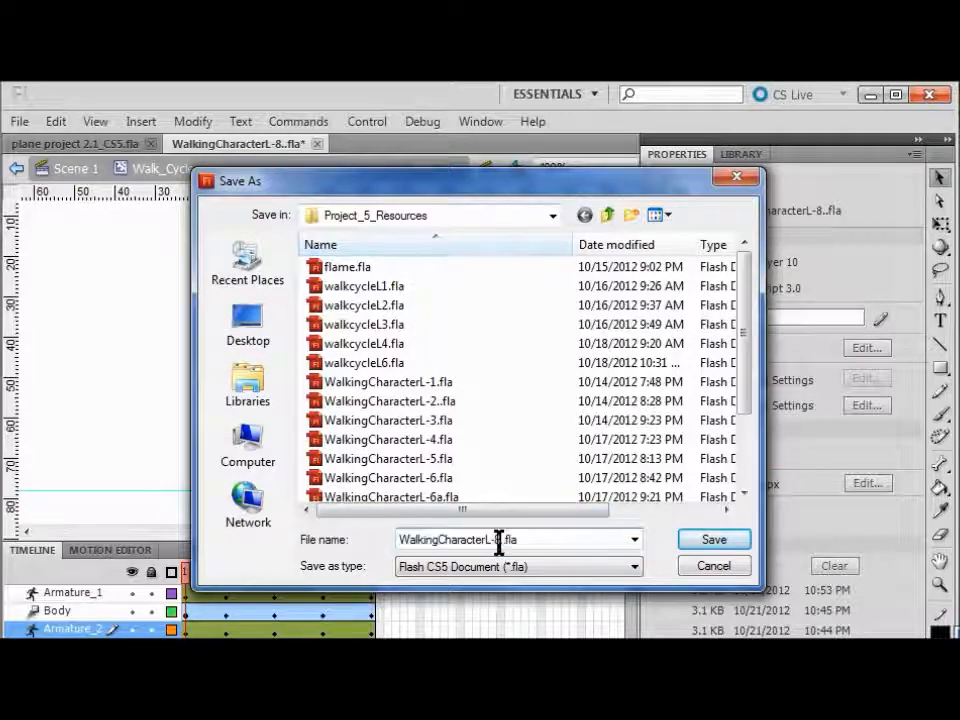
pyautogui.moveTo(492, 542); pyautogui.dragTo(503, 543)
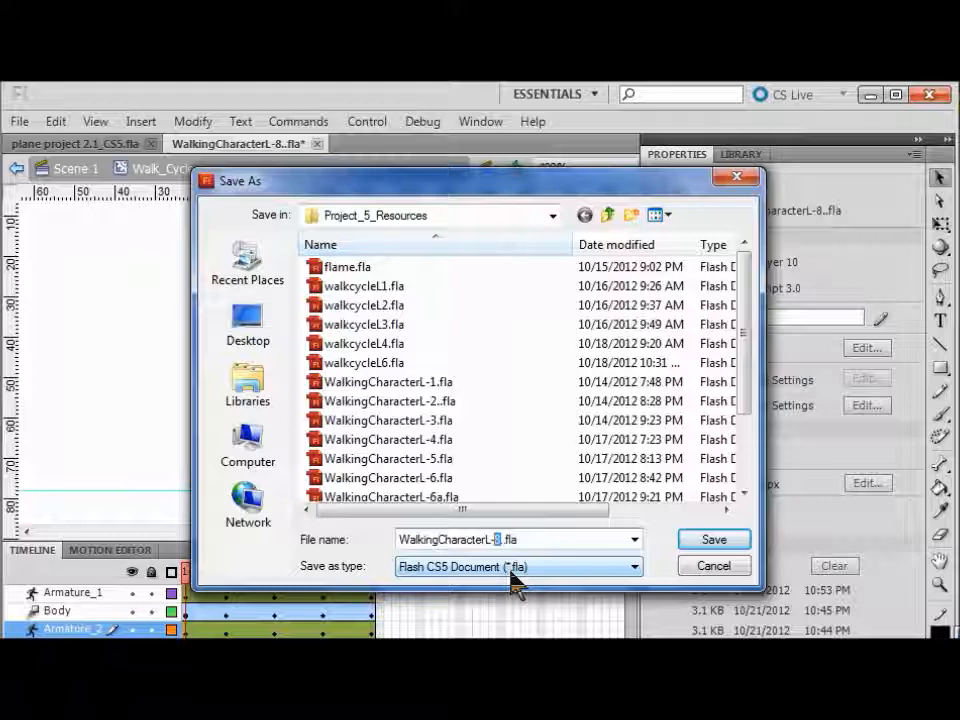
pyautogui.write('9')
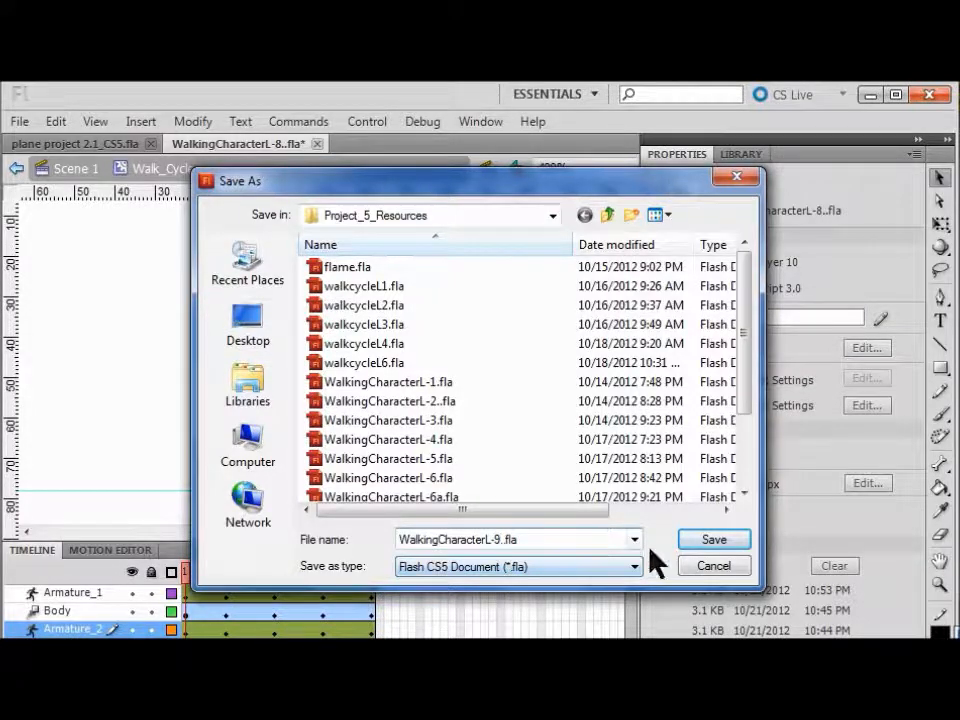
pyautogui.click(711, 545)
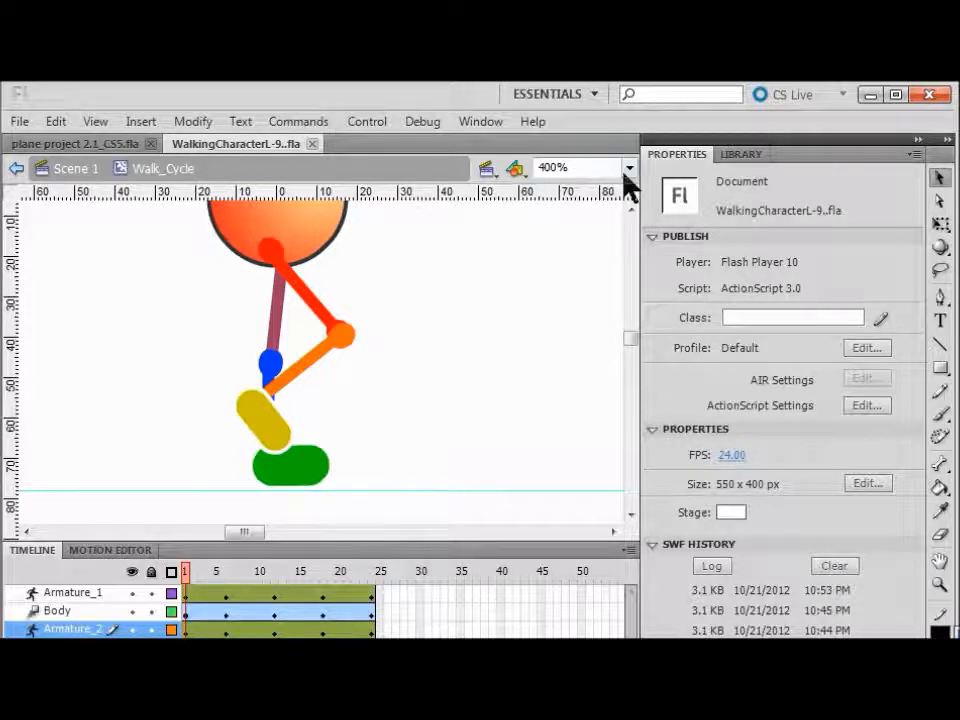
pyautogui.click(524, 178)
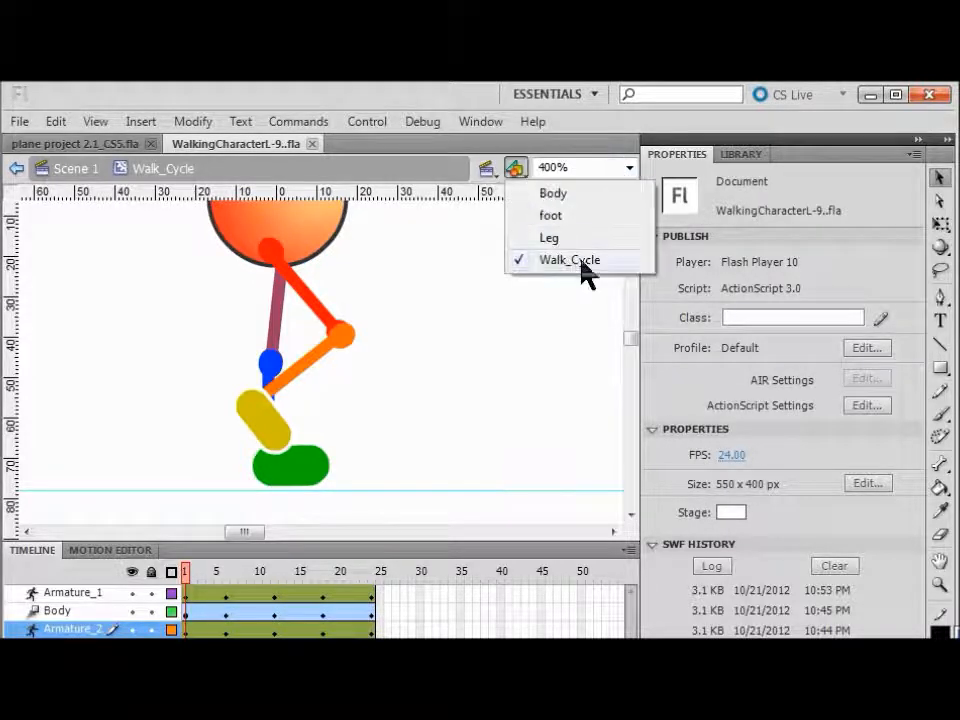
pyautogui.click(497, 380)
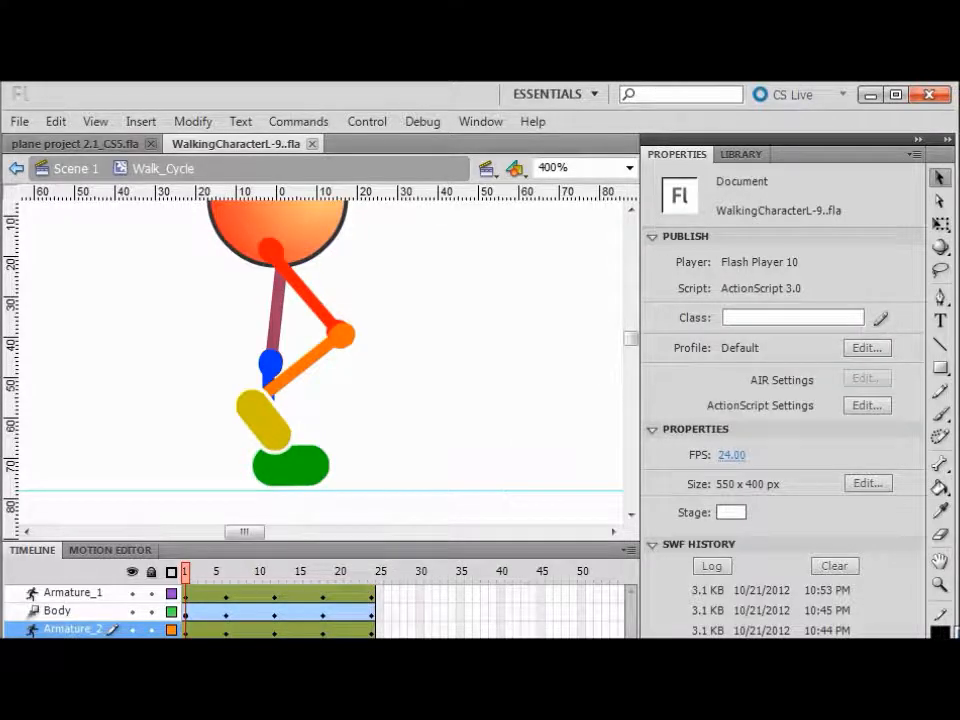
pyautogui.hotkey('alt', 'Tab')
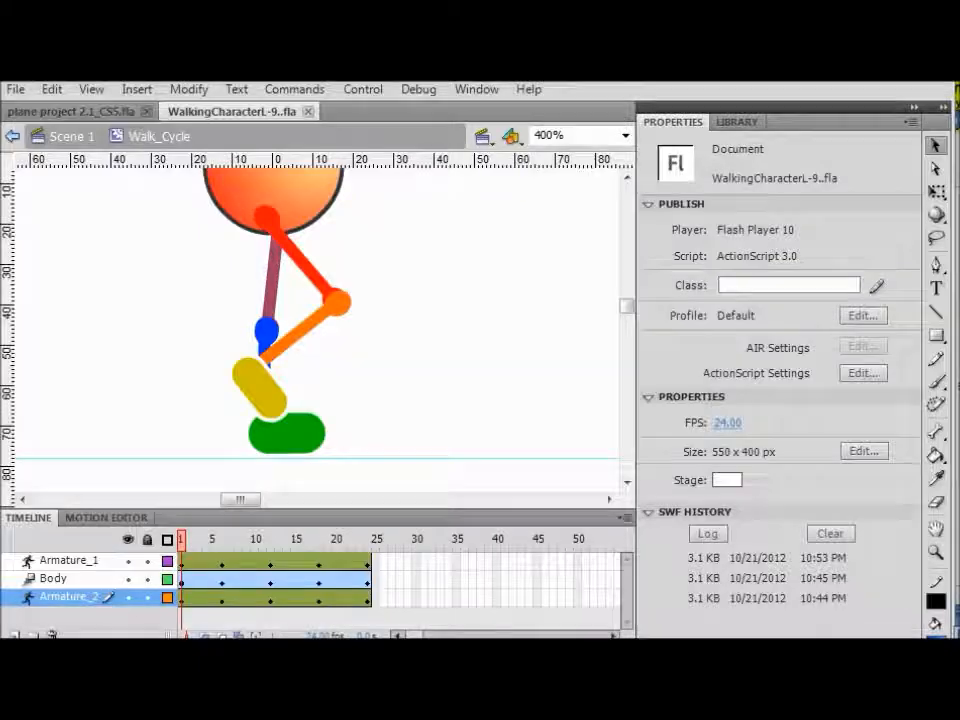
# Step: Insert a keyframe at frame 23 on each of the Armature_1, Body and Armature_2 layers
pyautogui.click(362, 563)
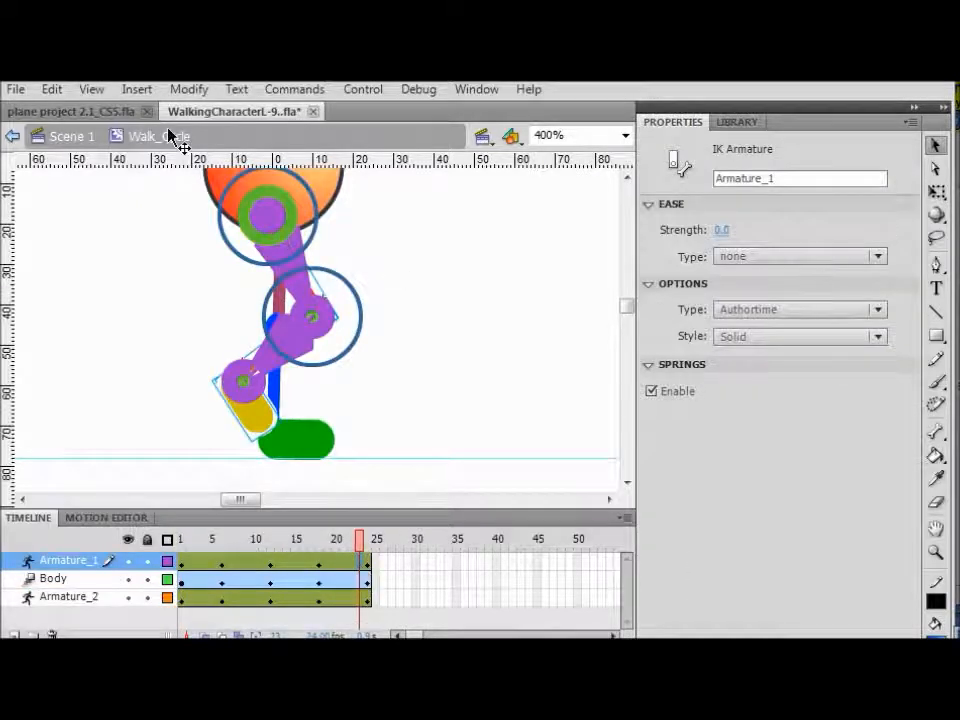
pyautogui.click(136, 92)
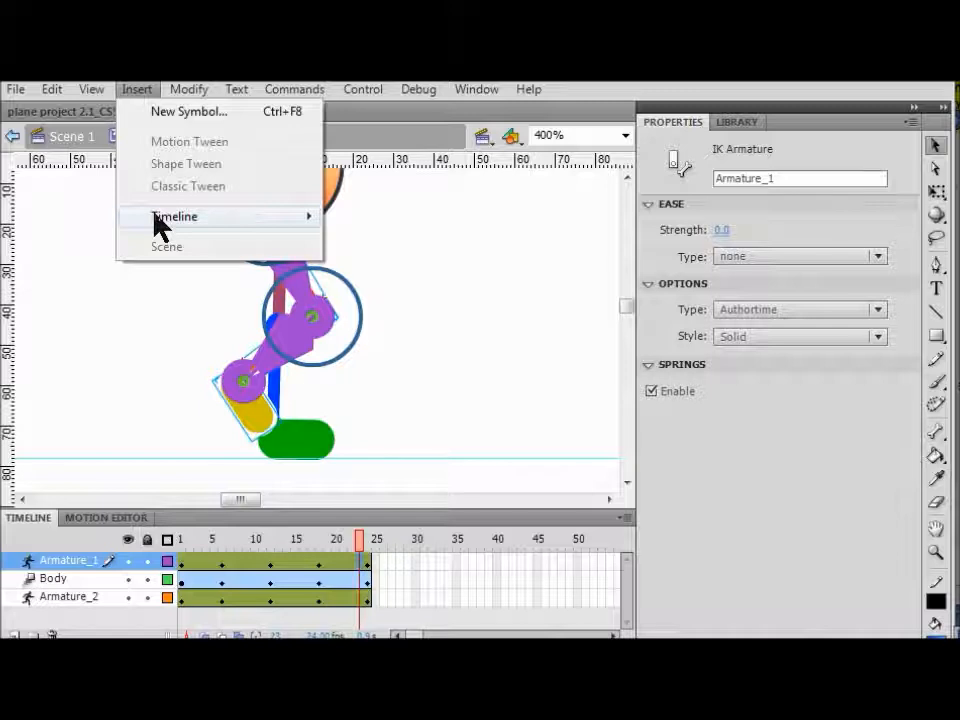
pyautogui.moveTo(161, 220)
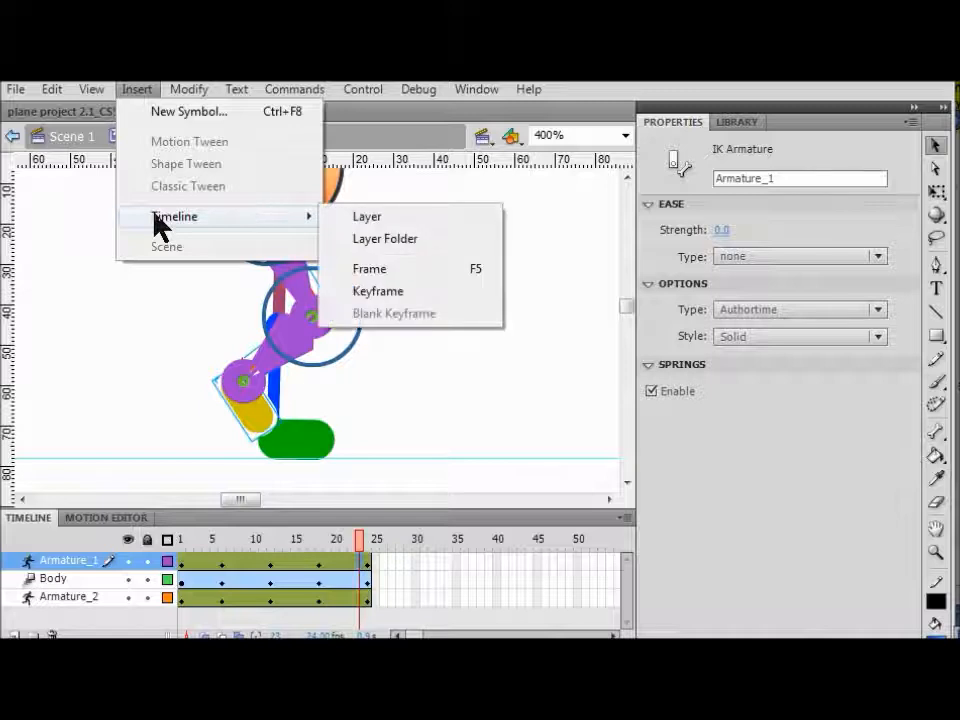
pyautogui.click(386, 300)
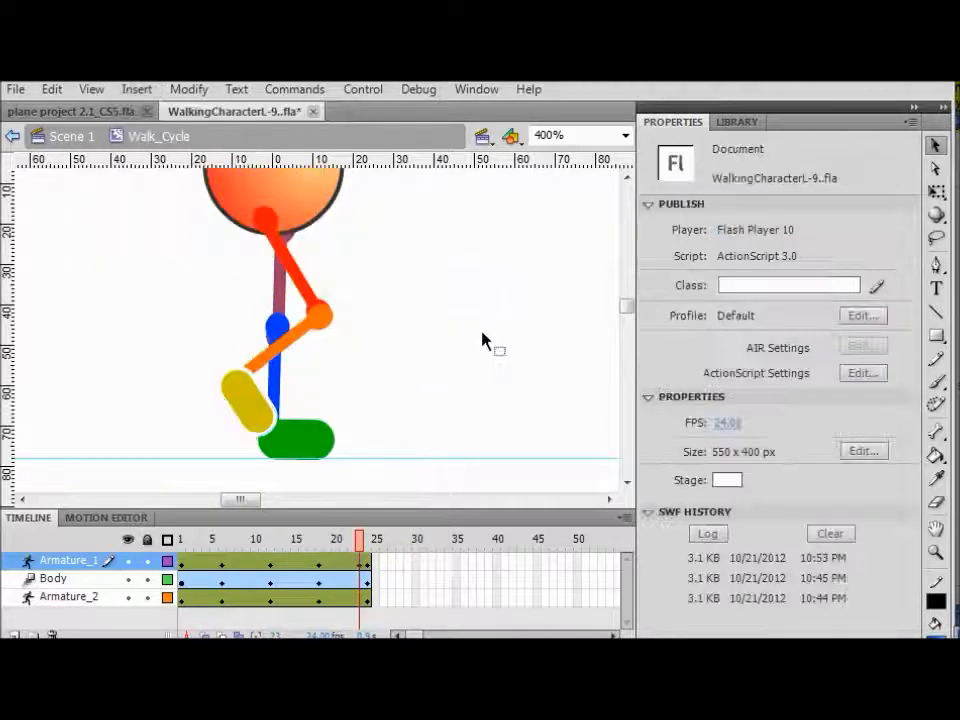
pyautogui.click(361, 581)
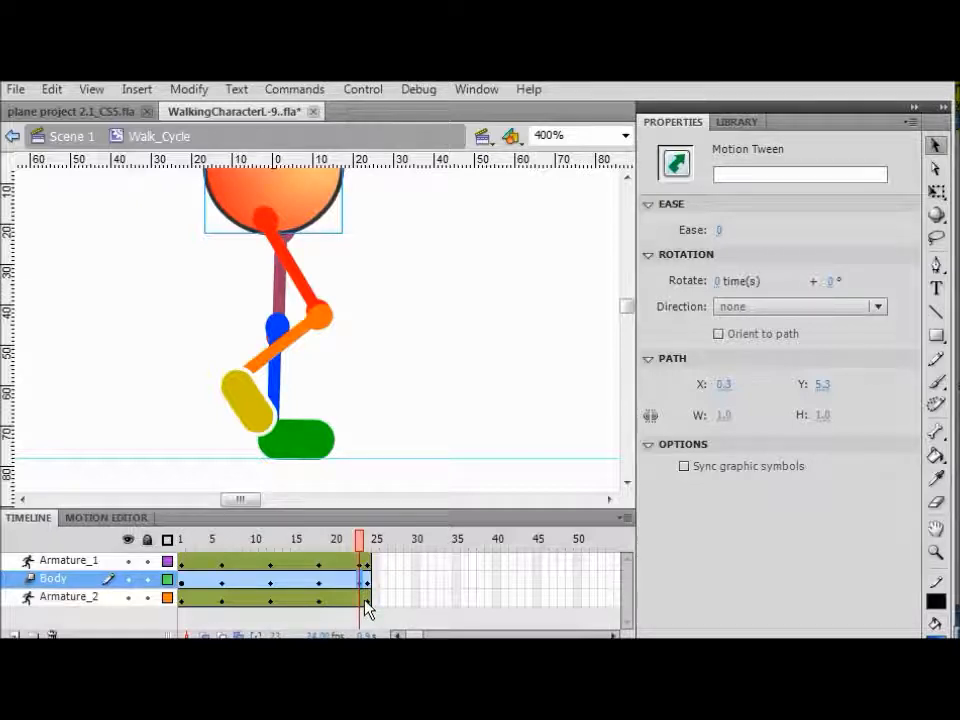
pyautogui.click(363, 603)
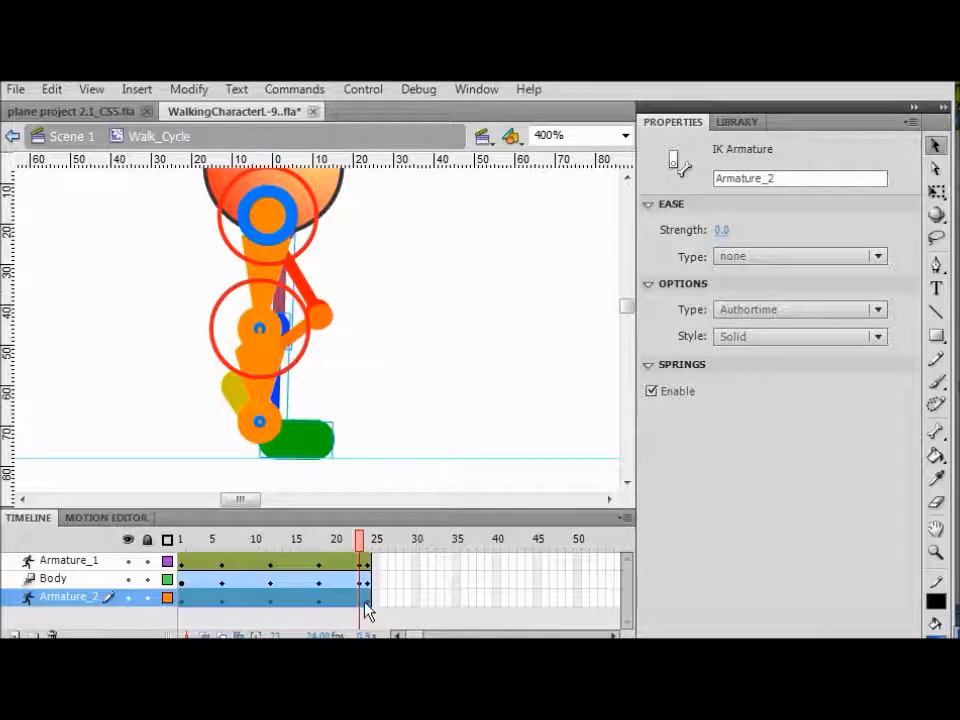
pyautogui.click(358, 600)
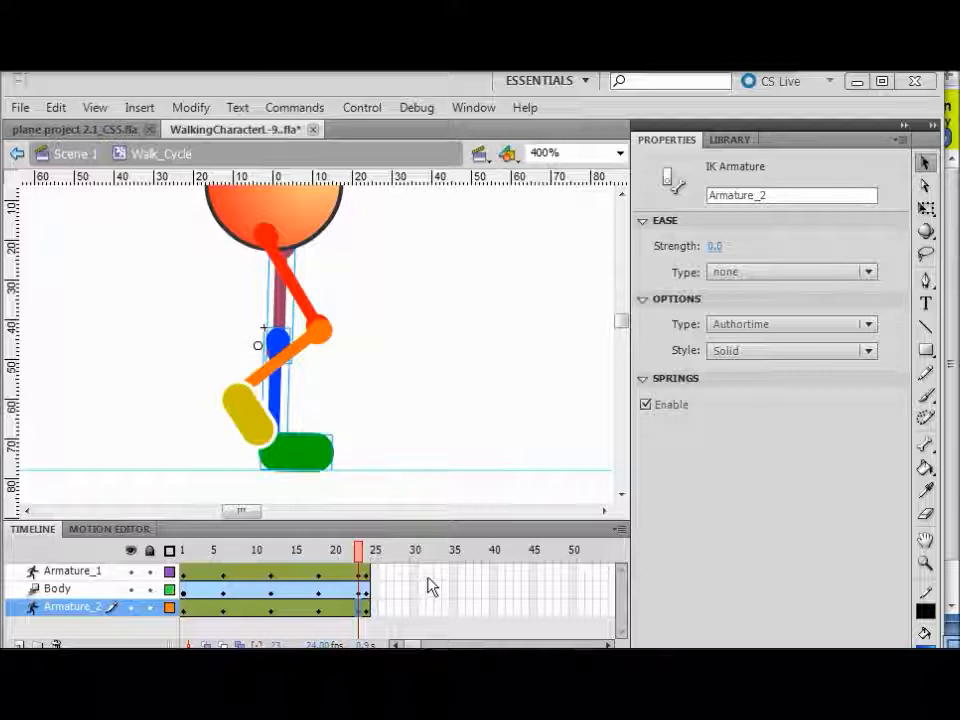
# Step: Remove the duplicate frame 24 from the Armature_1, Body and Armature_2 layers so the walk cycle ends at frame 23
pyautogui.click(366, 575)
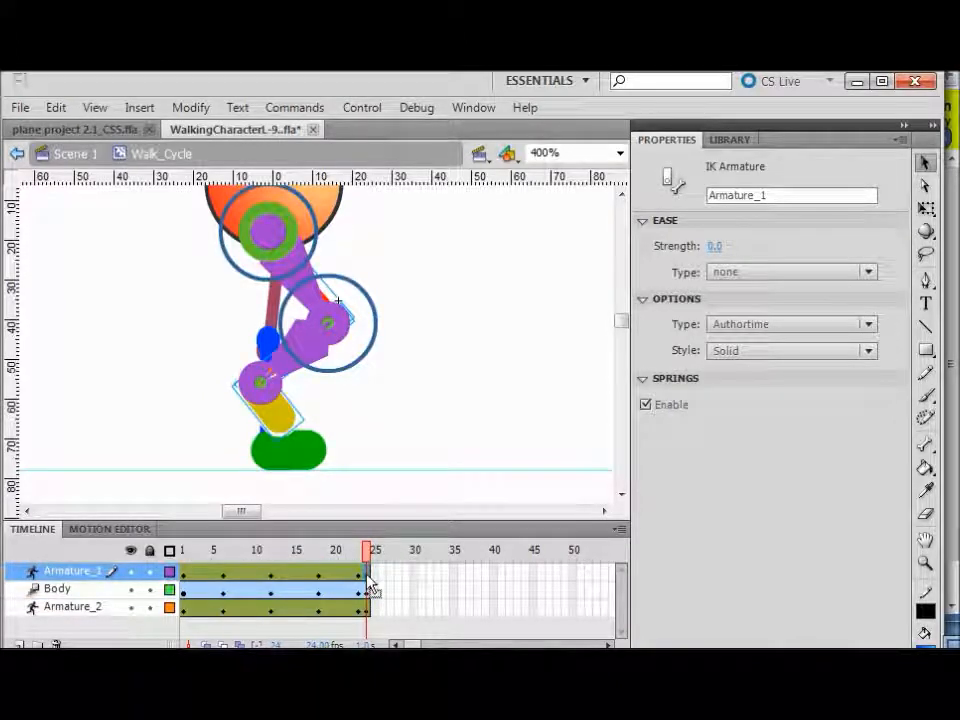
pyautogui.rightClick(368, 582)
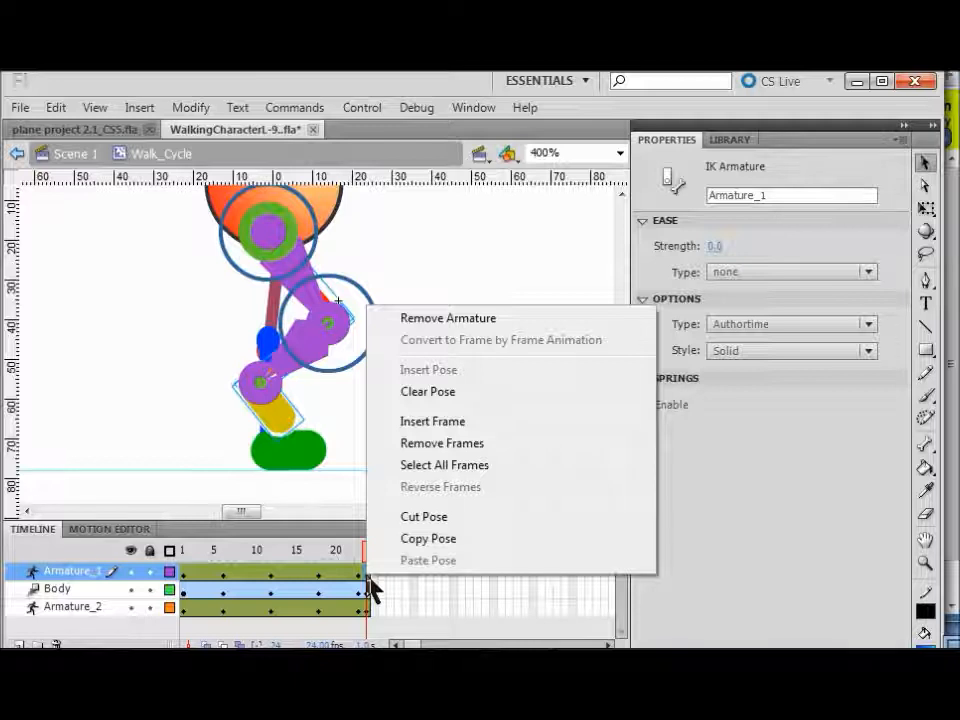
pyautogui.click(424, 444)
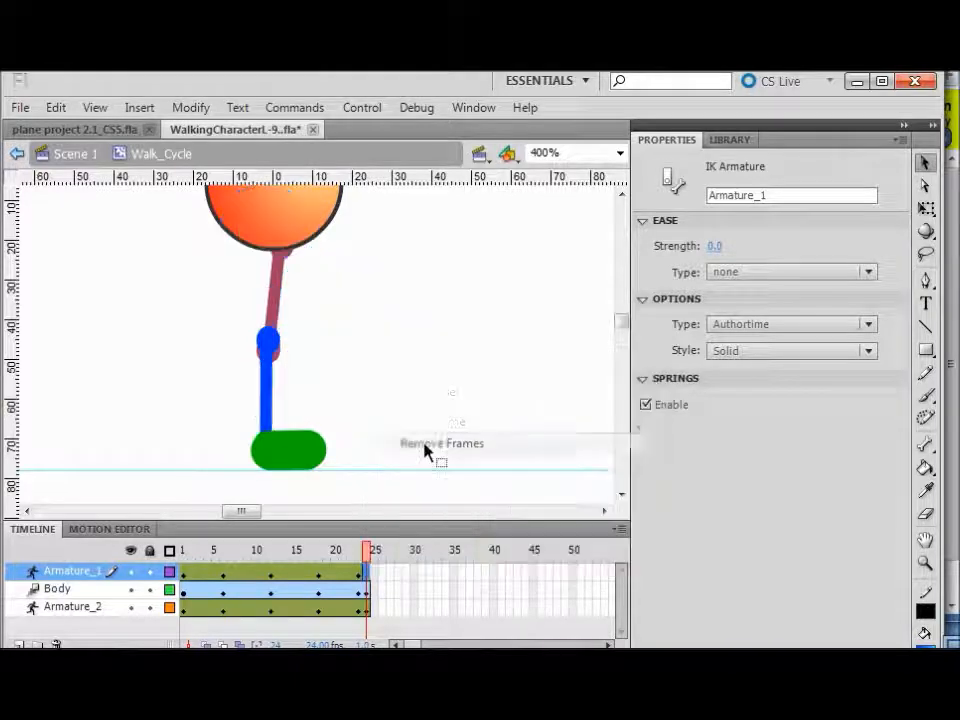
pyautogui.click(365, 592)
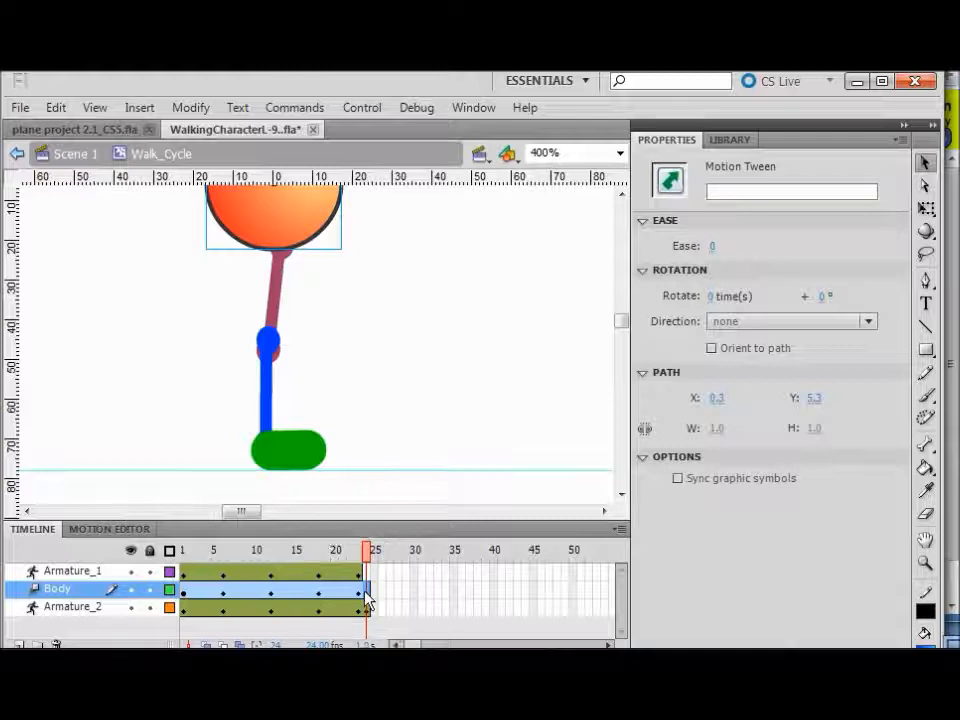
pyautogui.rightClick(366, 594)
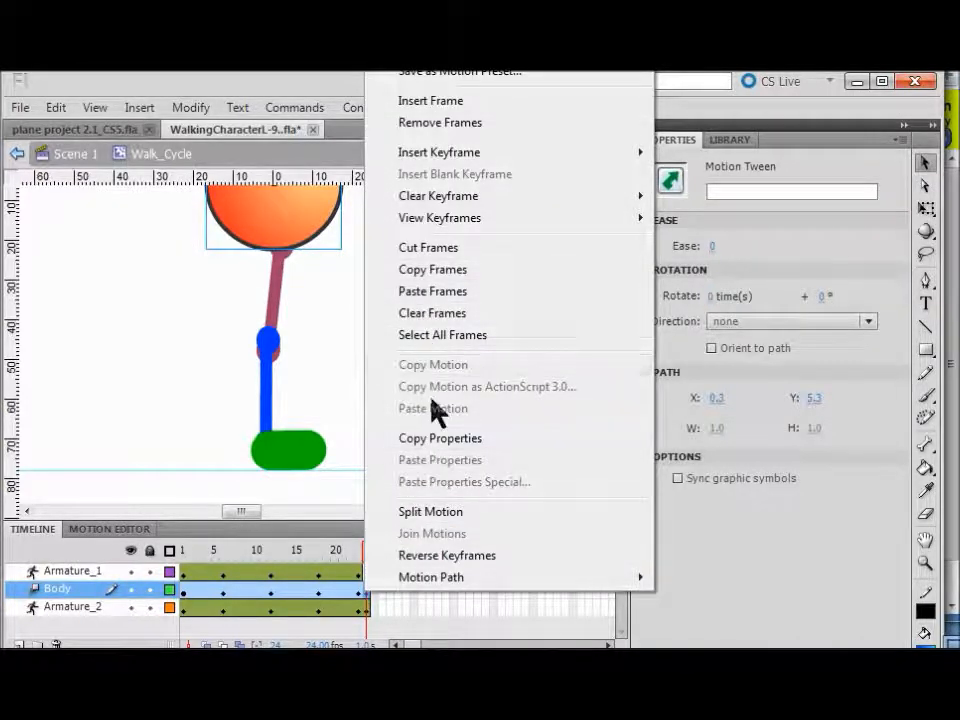
pyautogui.click(446, 124)
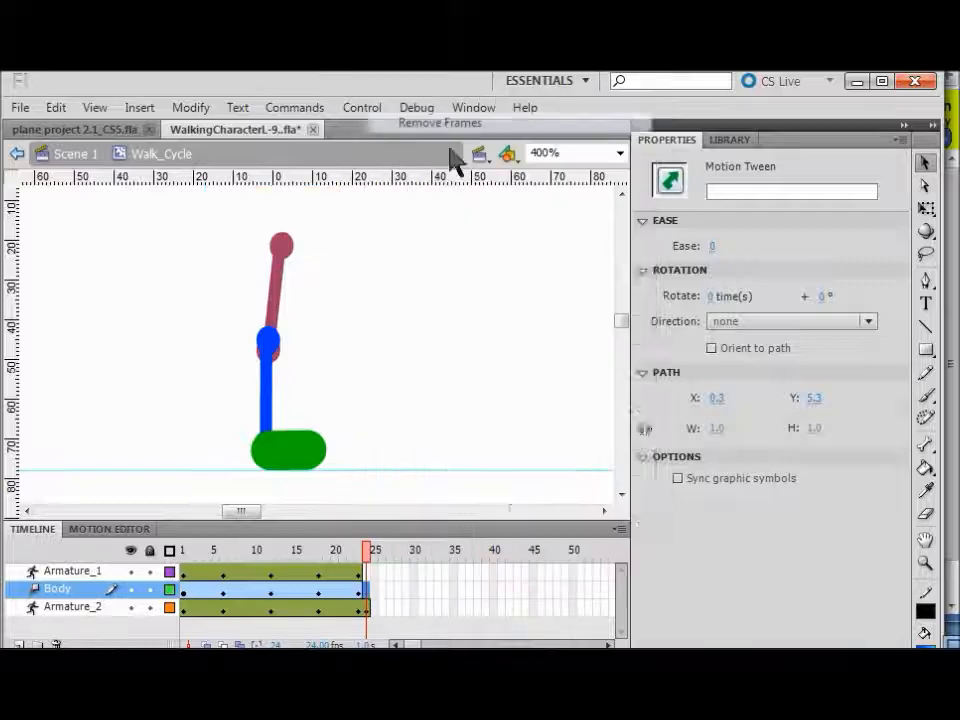
pyautogui.click(365, 606)
pyautogui.rightClick(366, 607)
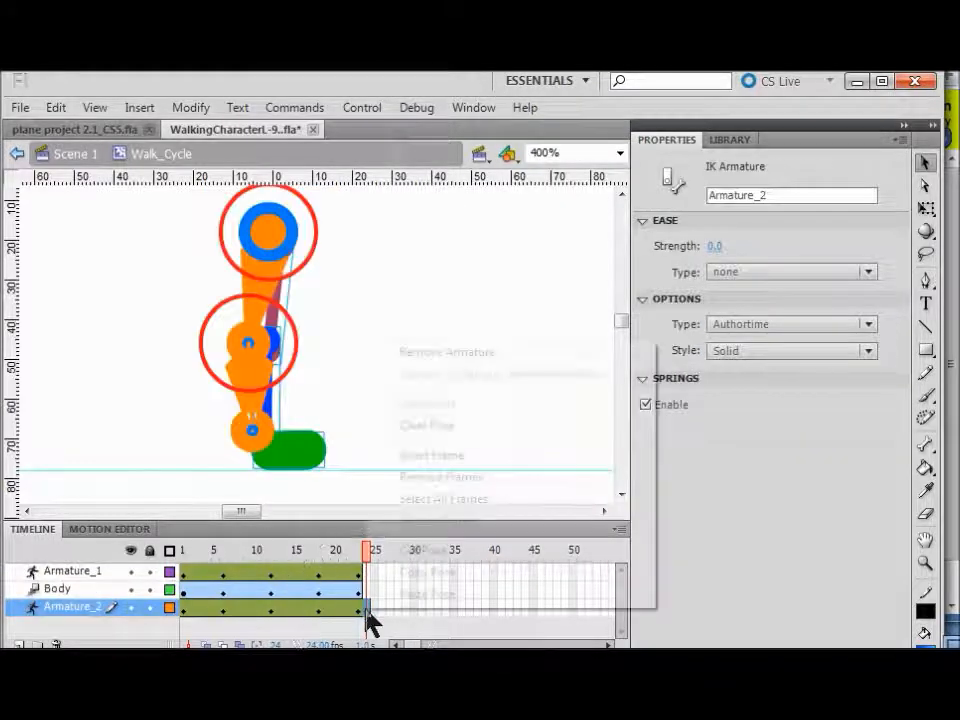
pyautogui.click(425, 479)
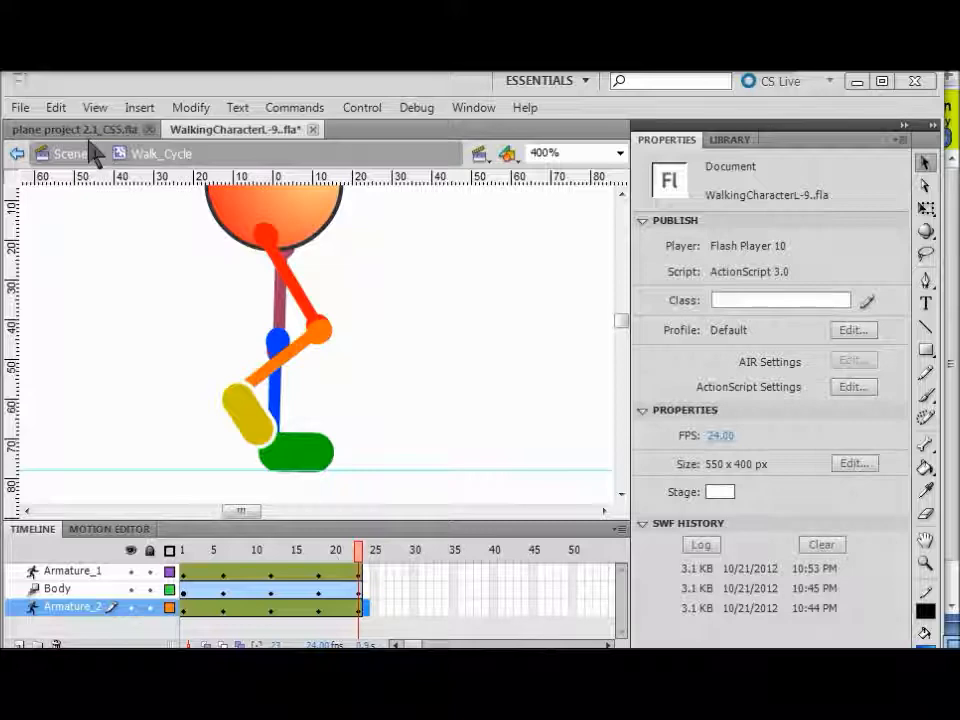
# Step: Save WalkingCharacterL-9..fla and close the document
pyautogui.click(20, 107)
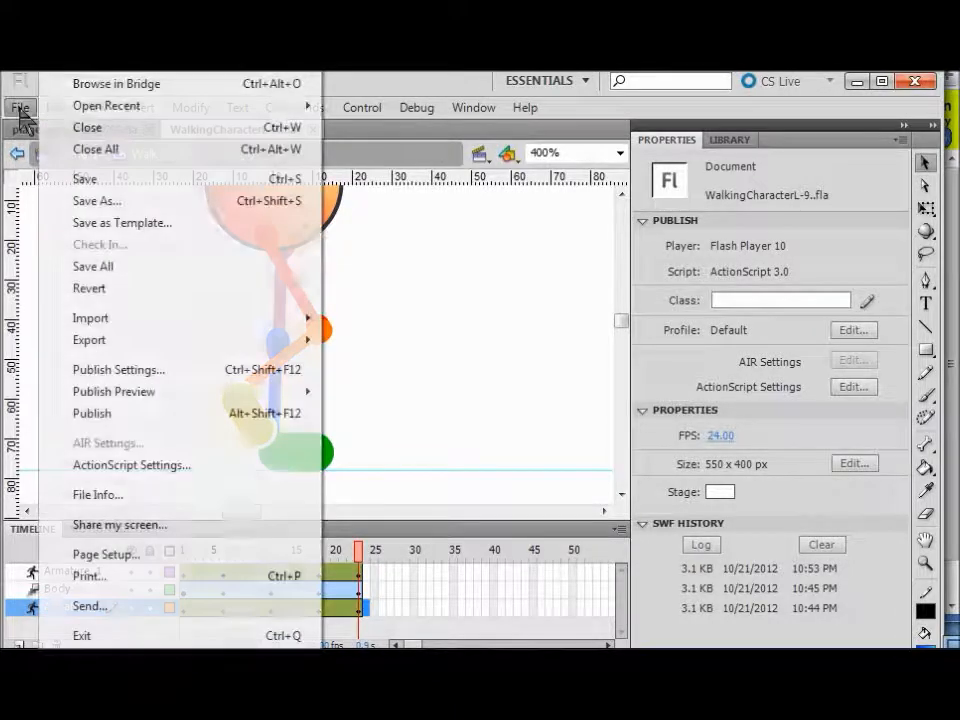
pyautogui.click(104, 180)
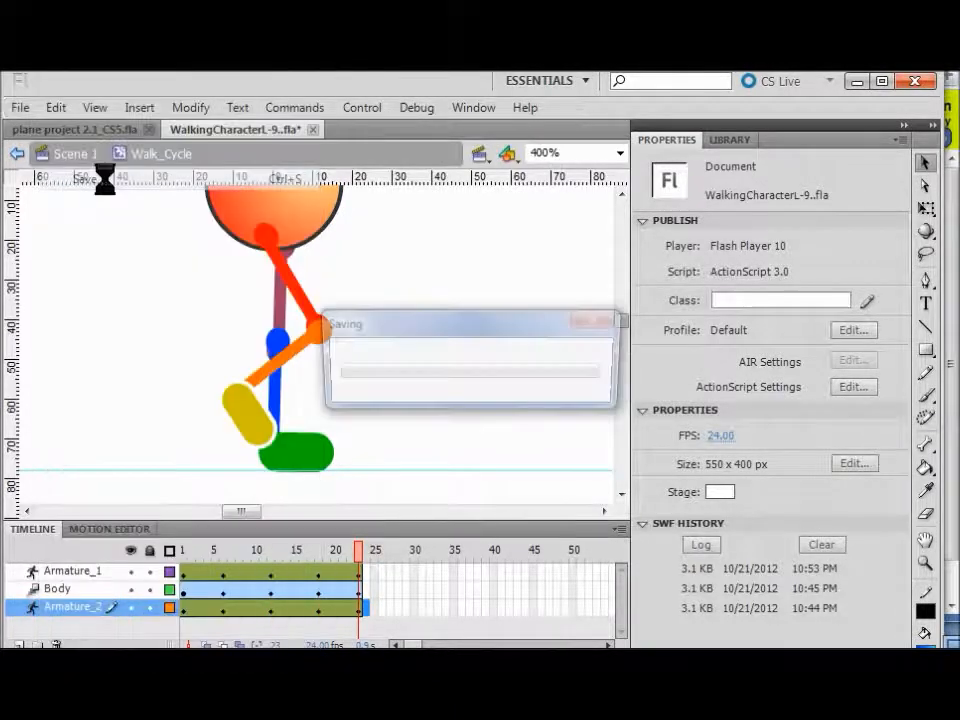
pyautogui.click(24, 108)
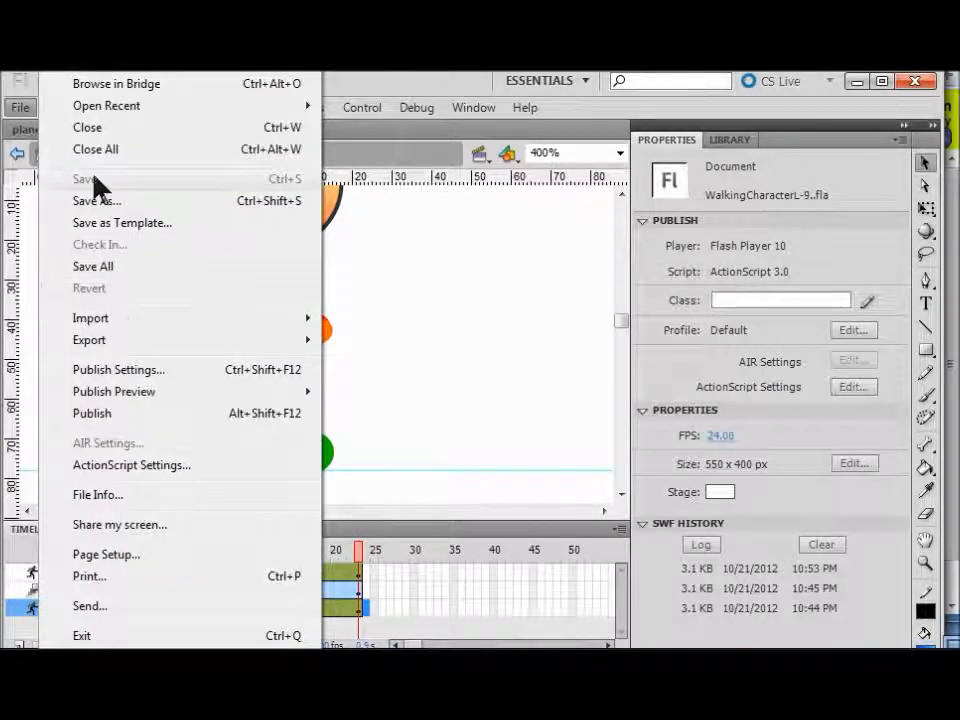
pyautogui.click(96, 130)
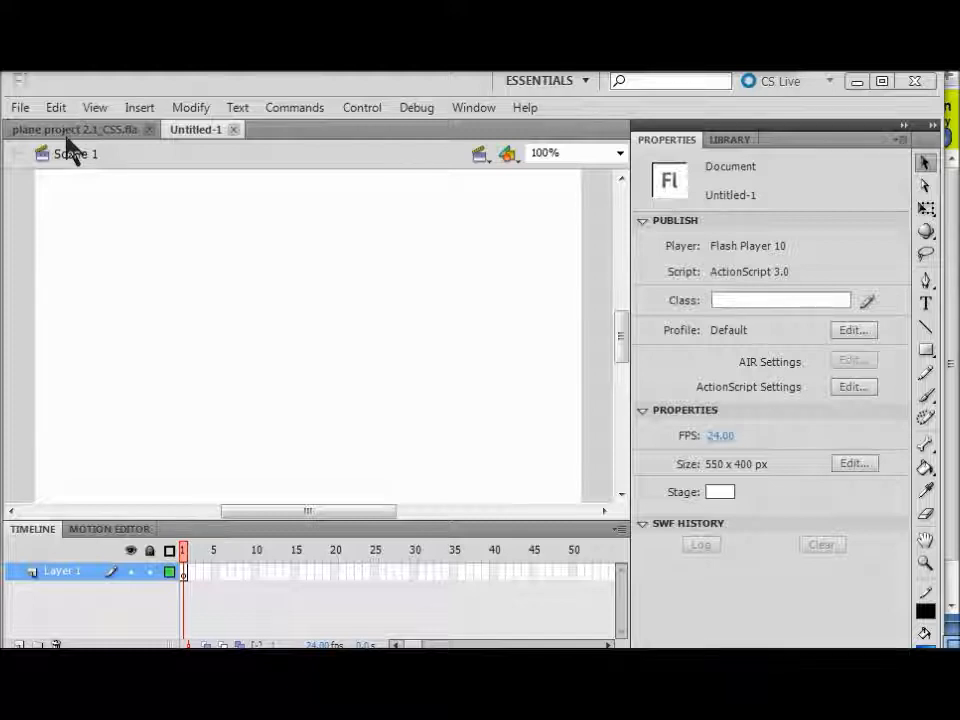
# Step: Save the new blank document as WalkMovie in the Project_5_Resources folder
pyautogui.click(20, 107)
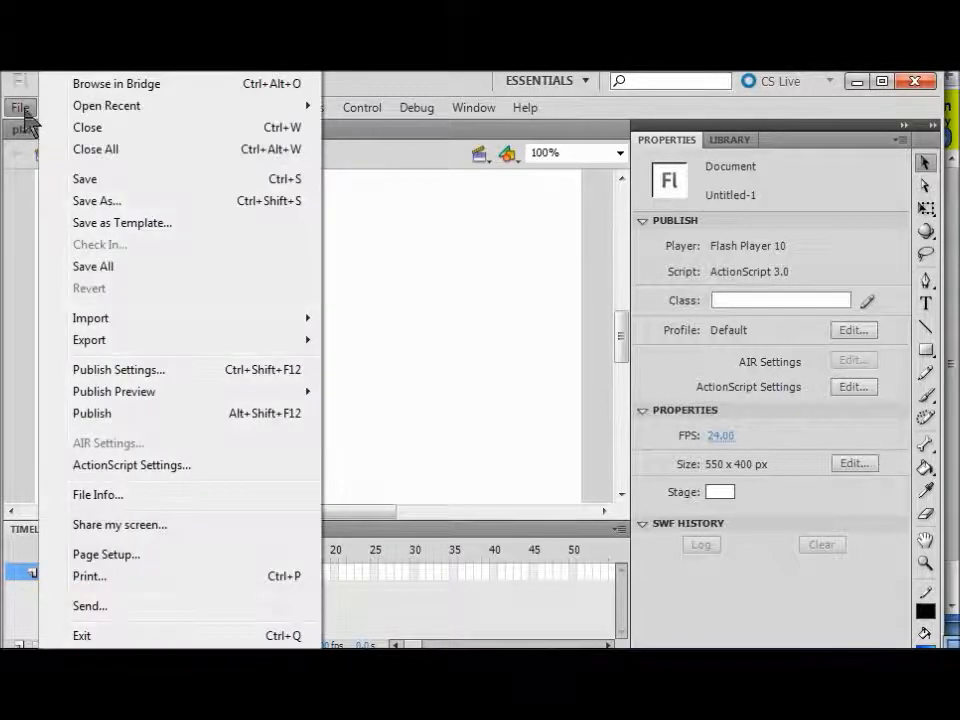
pyautogui.click(81, 205)
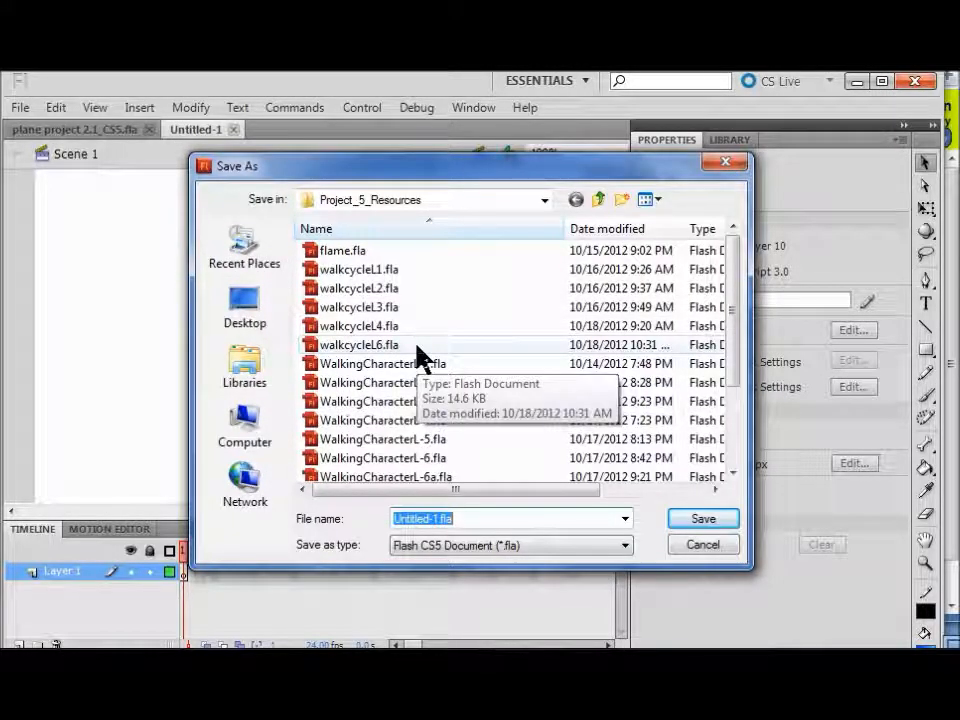
pyautogui.write('WalkMovie')
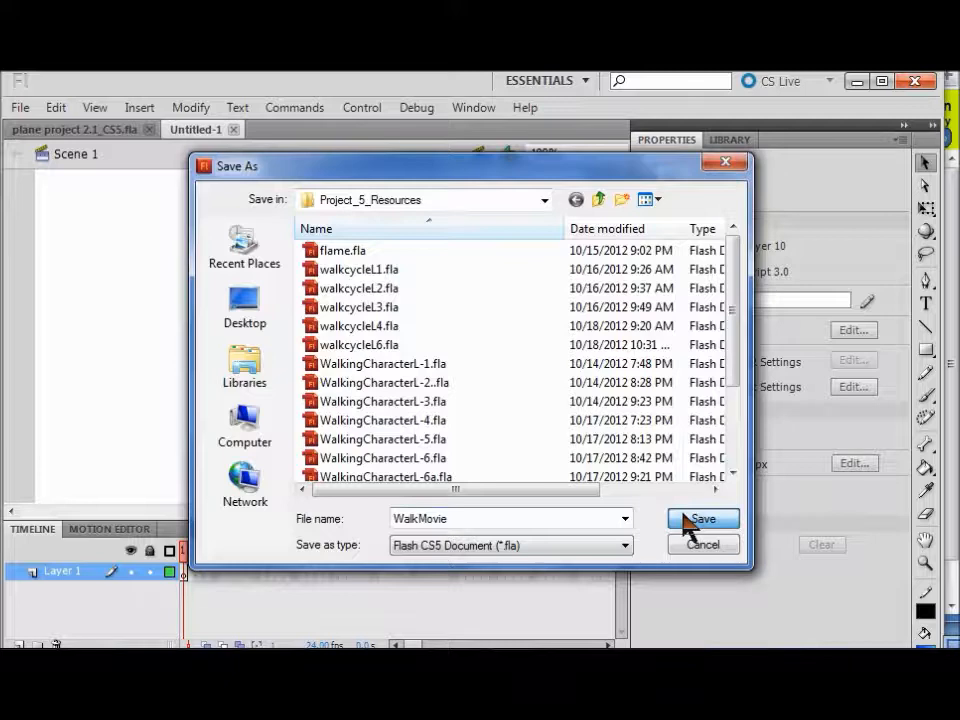
pyautogui.click(686, 520)
# Step: Check the lab page on movie clip animations, and open WalkingCharacterL-9..fla as an external library in WalkMovie.fla
pyautogui.hotkey('alt', 'Tab')
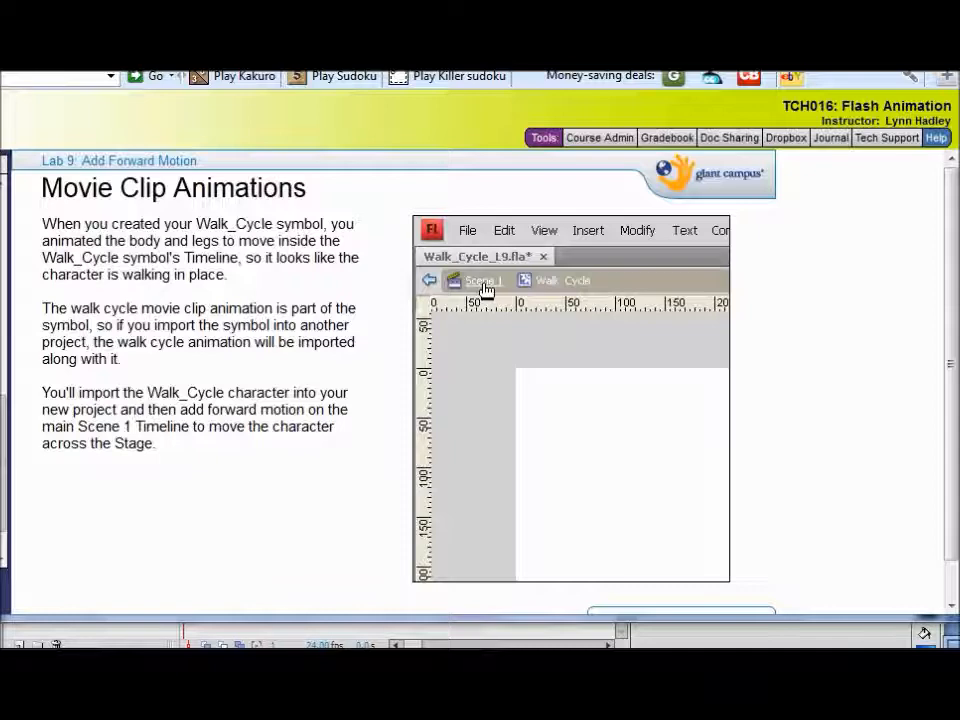
pyautogui.hotkey('alt', 'Tab')
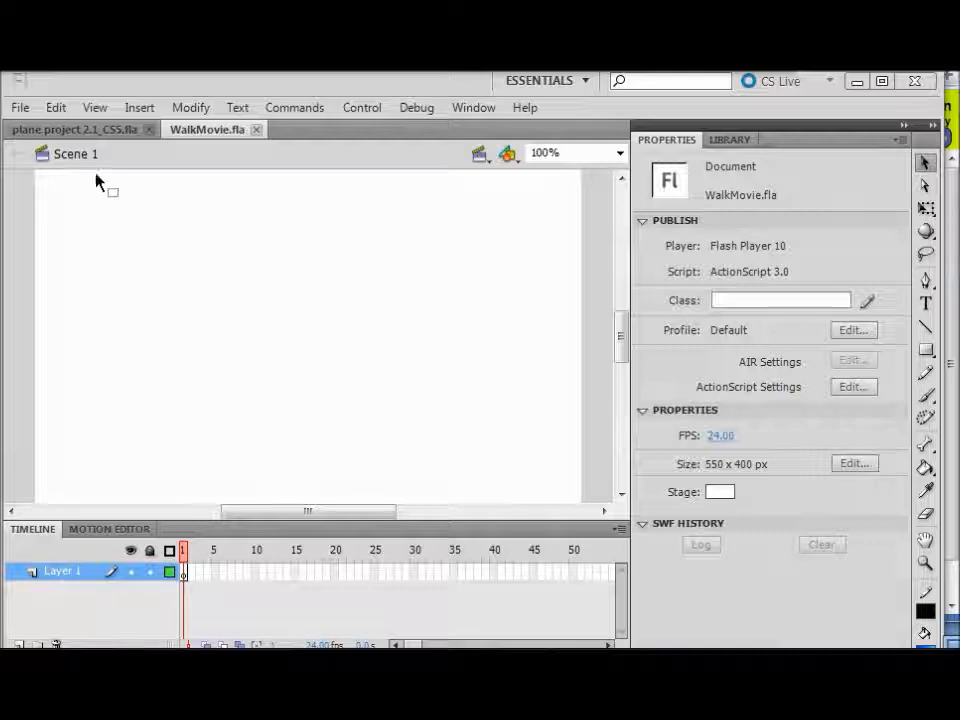
pyautogui.click(22, 107)
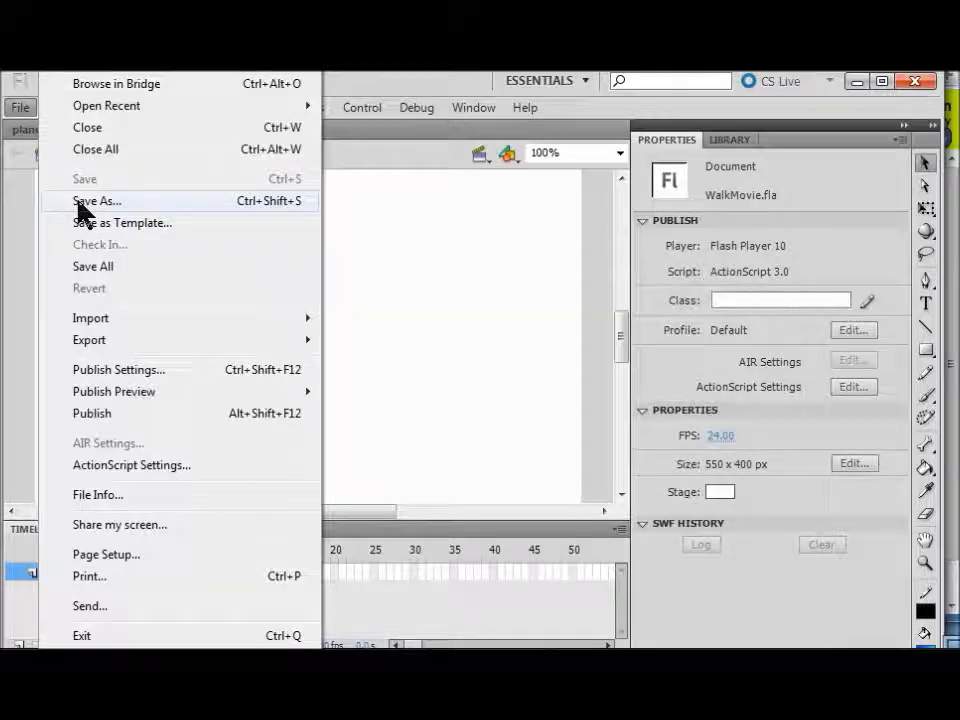
pyautogui.moveTo(110, 318)
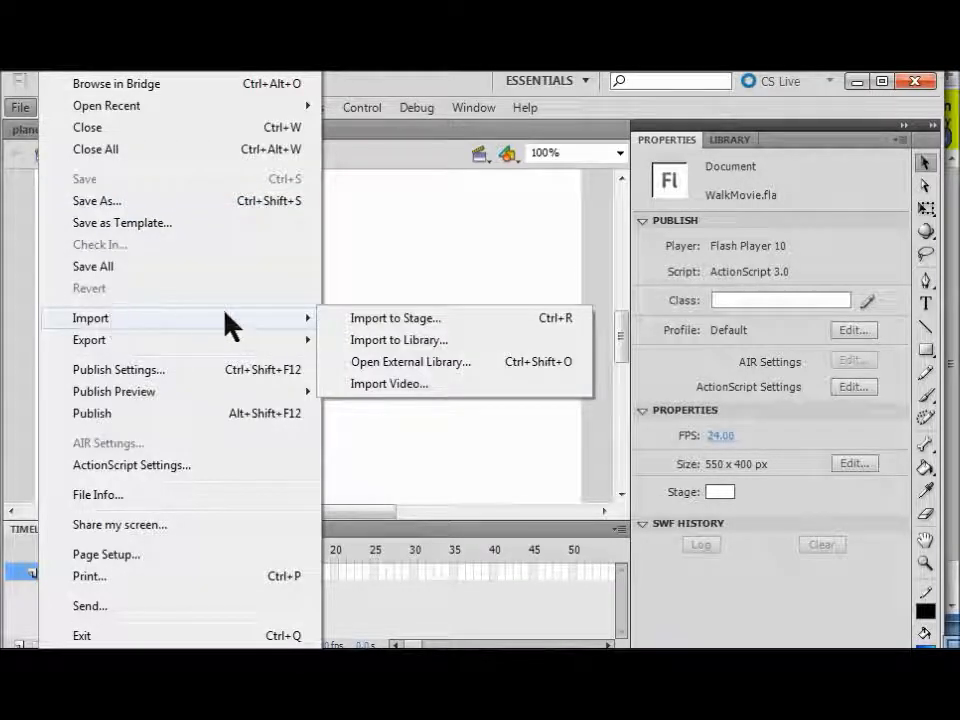
pyautogui.click(403, 364)
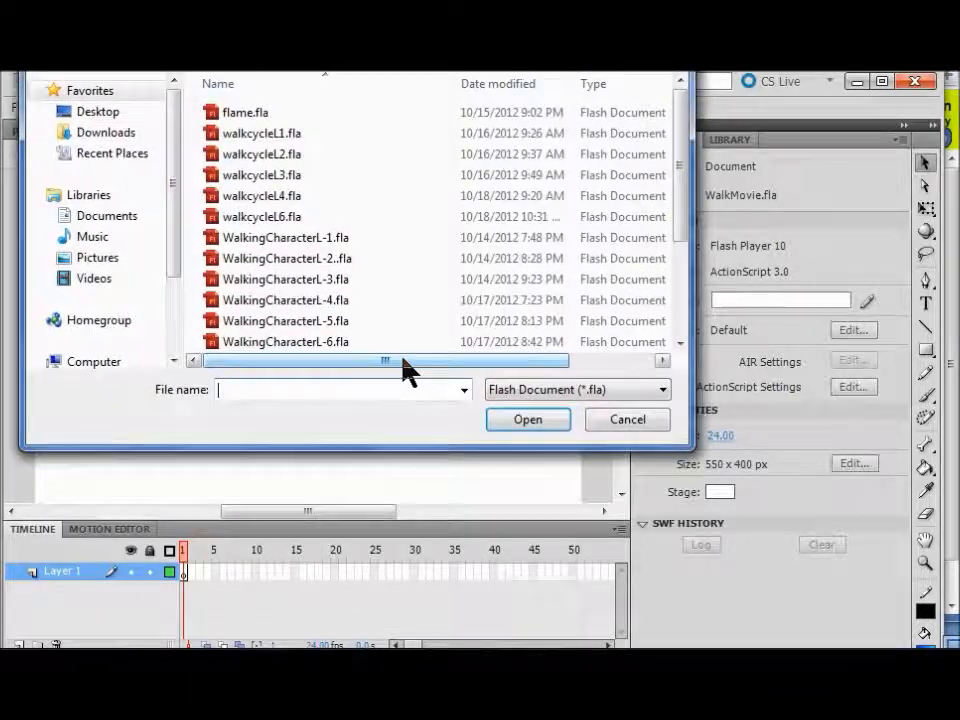
pyautogui.moveTo(679, 251); pyautogui.dragTo(676, 333)
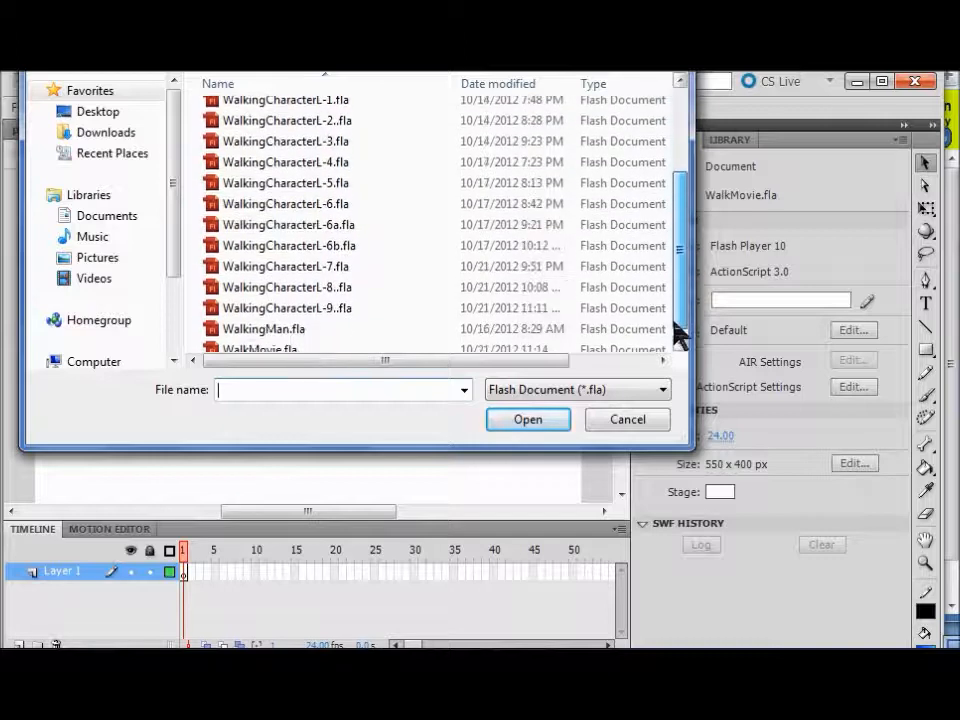
pyautogui.click(410, 308)
pyautogui.click(528, 420)
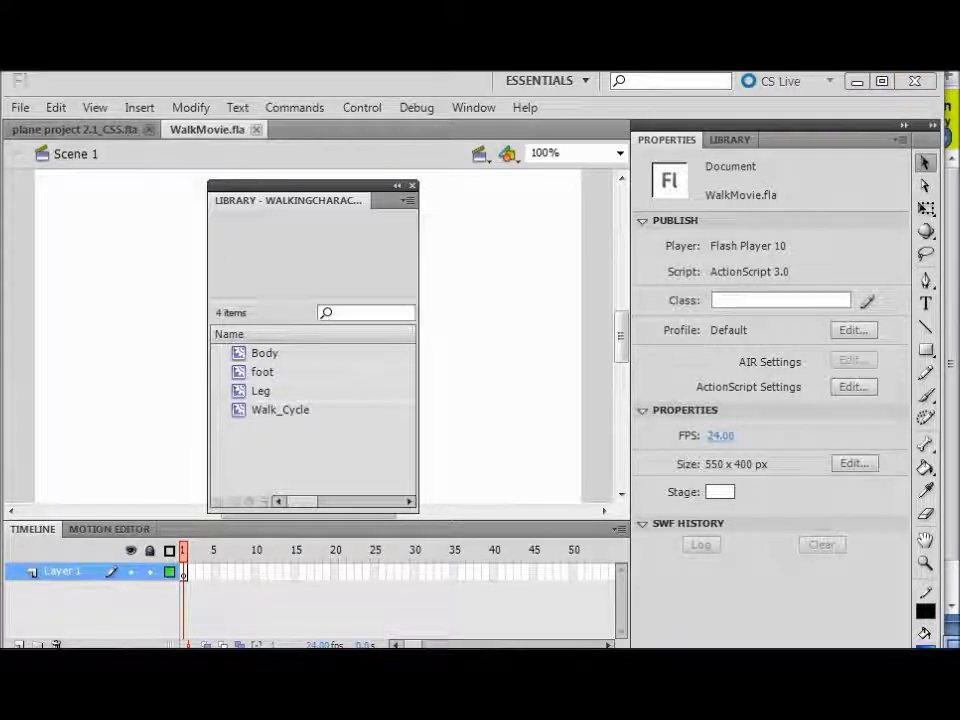
# Step: Place an instance of the Walk_Cycle symbol near the middle of the stage and close the external library
pyautogui.moveTo(282, 205); pyautogui.dragTo(585, 191)
pyautogui.moveTo(568, 404); pyautogui.dragTo(328, 334)
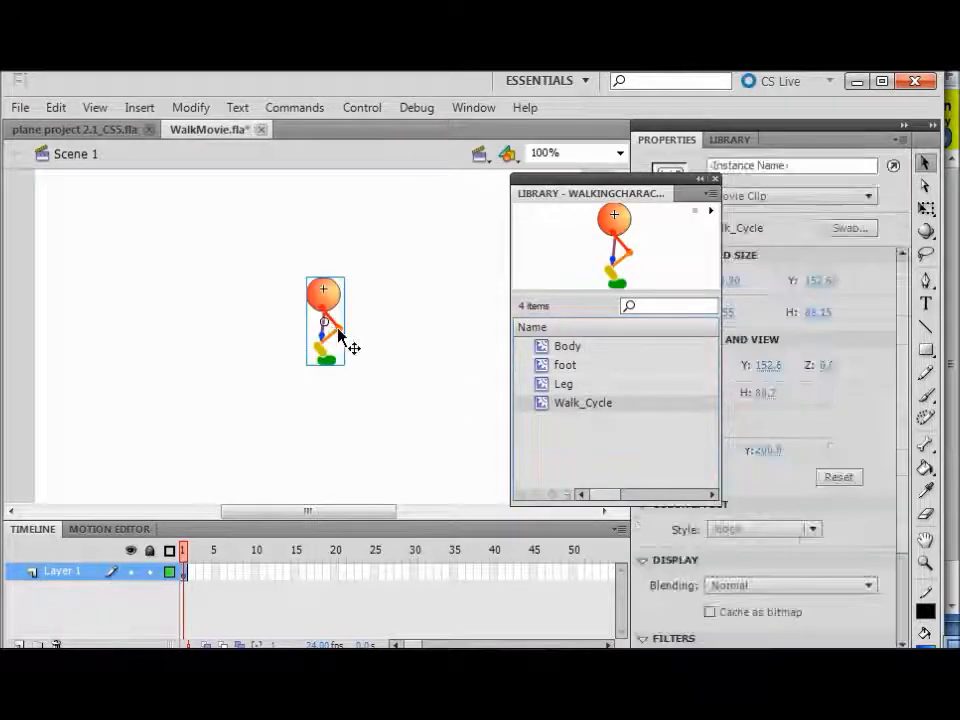
pyautogui.click(715, 181)
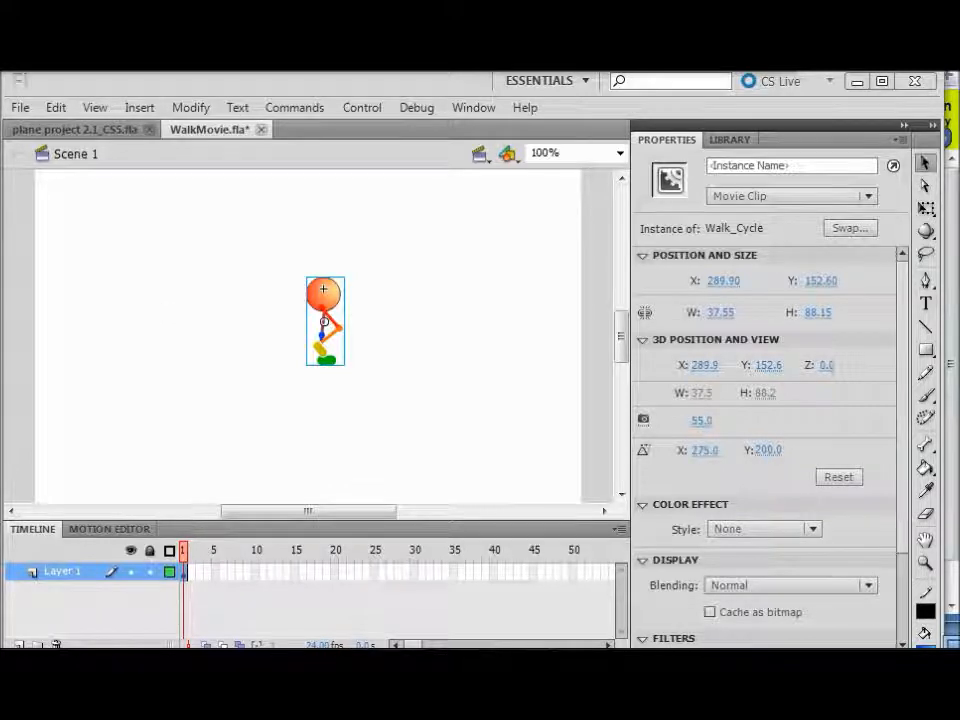
# Step: Rename Layer 1 as Character
pyautogui.doubleClick(68, 574)
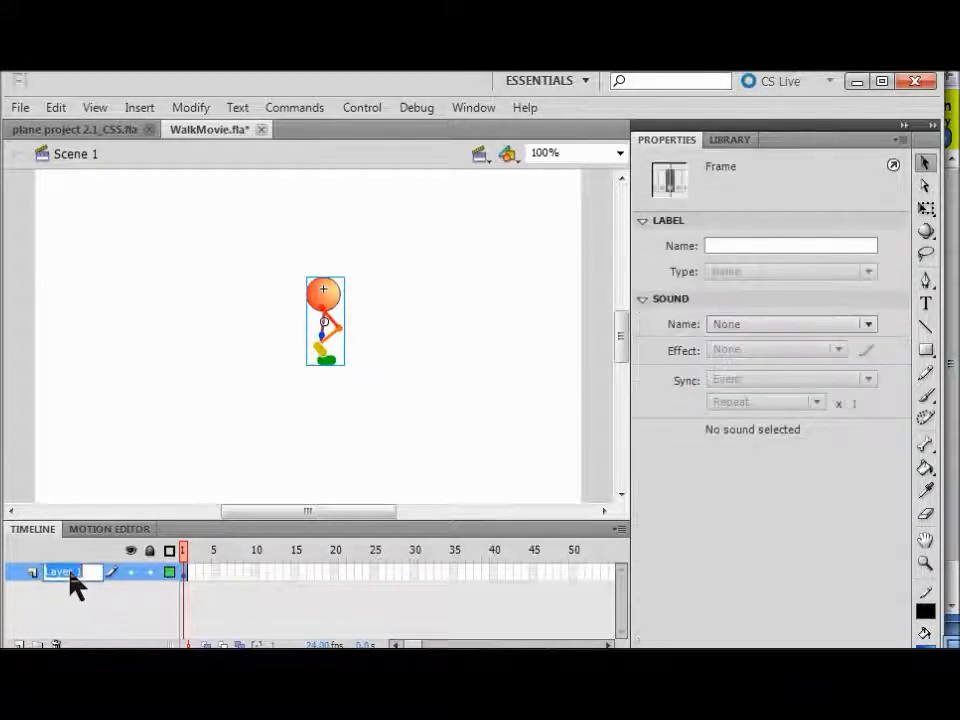
pyautogui.write('Character')
pyautogui.press('Return')
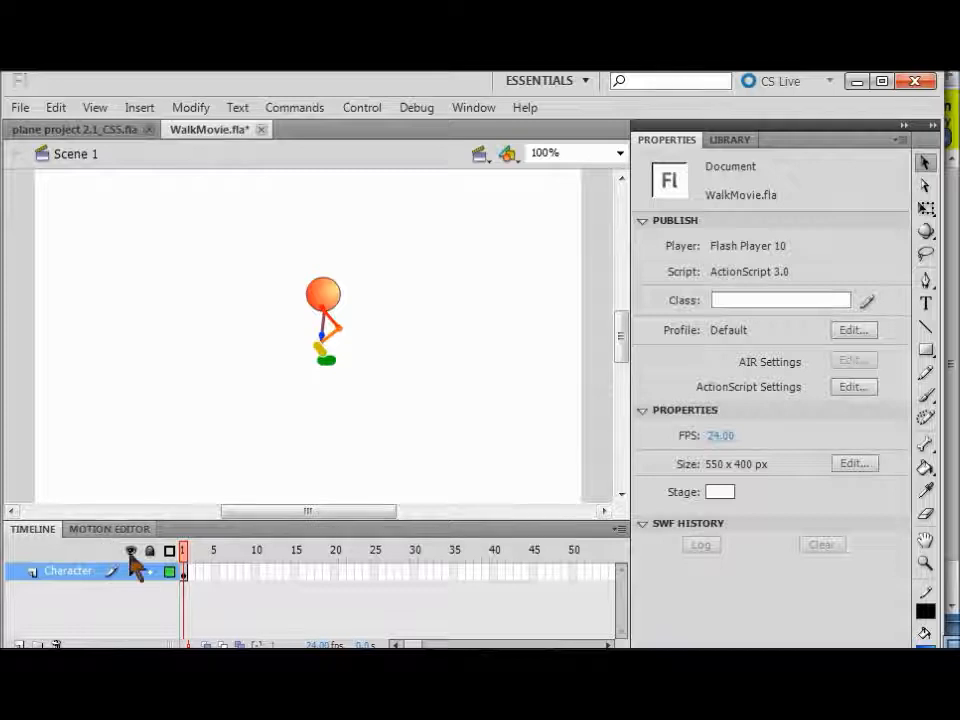
# Step: Add a motion tween to the Character layer and move the character horizontally past the stage's right edge at frame 24, about X 563
pyautogui.click(187, 577)
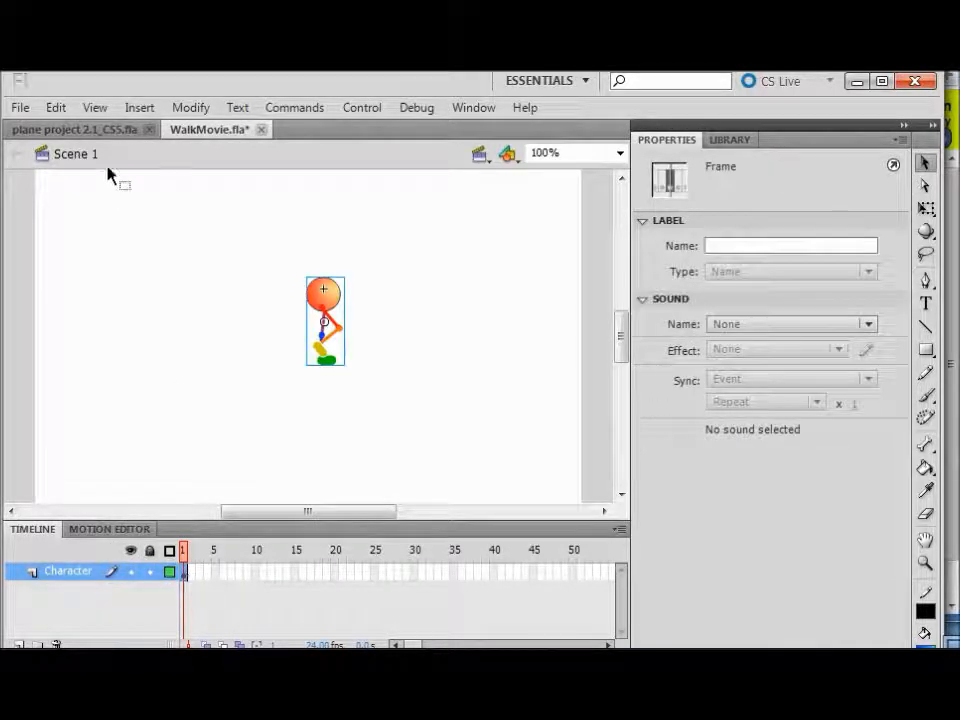
pyautogui.click(140, 108)
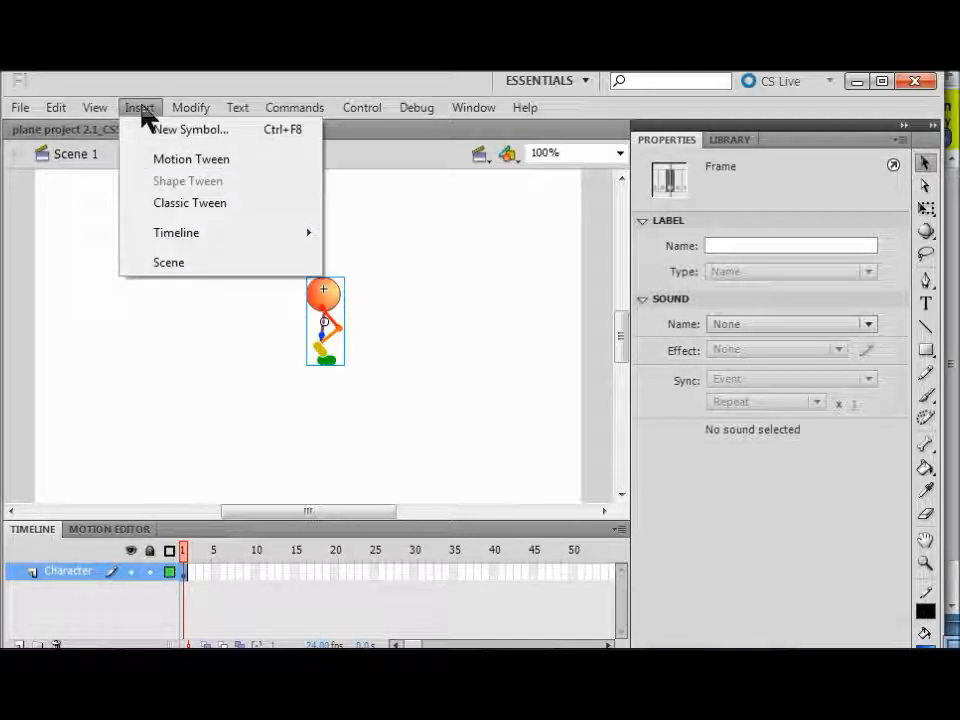
pyautogui.click(172, 159)
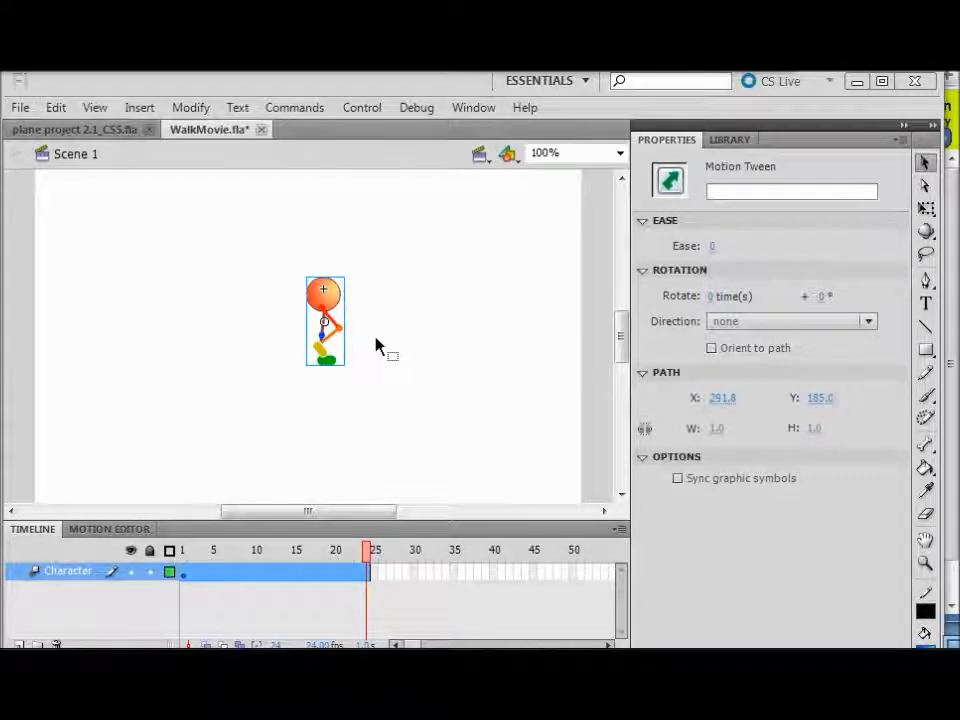
pyautogui.moveTo(326, 302); pyautogui.dragTo(598, 313)
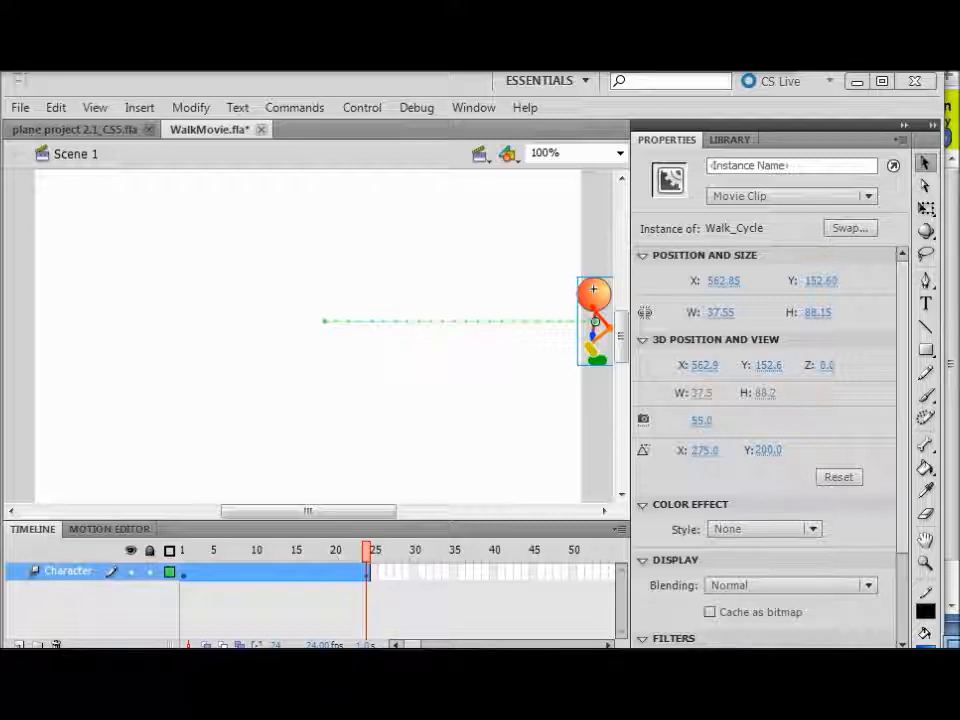
# Step: Test the movie to check the character's forward motion across the stage, and close the preview
pyautogui.click(161, 291)
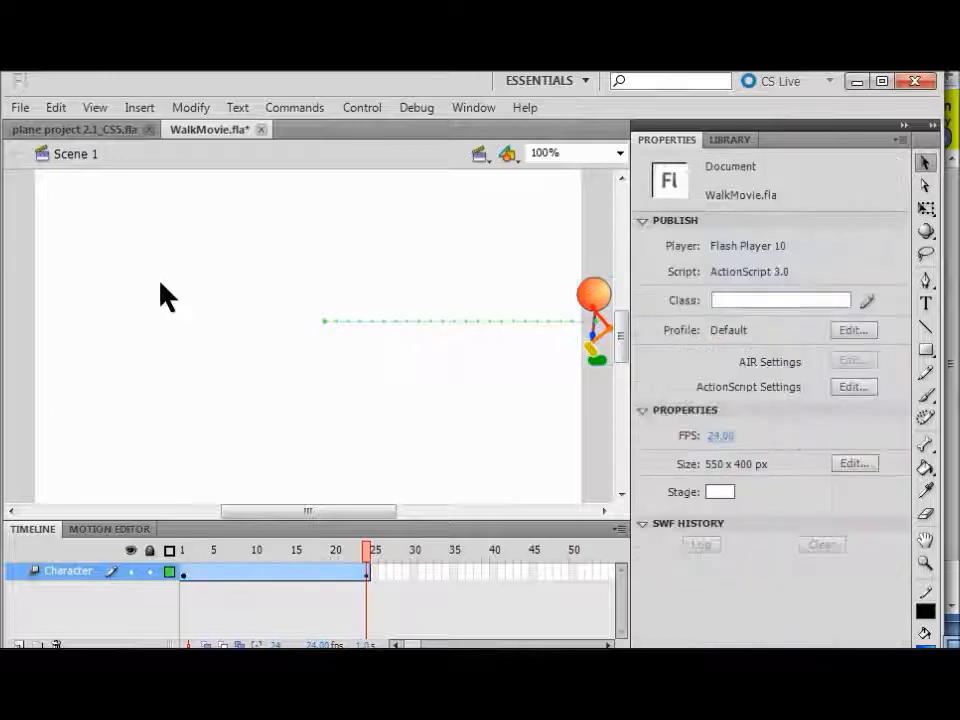
pyautogui.hotkey('ctrl', 'Return')
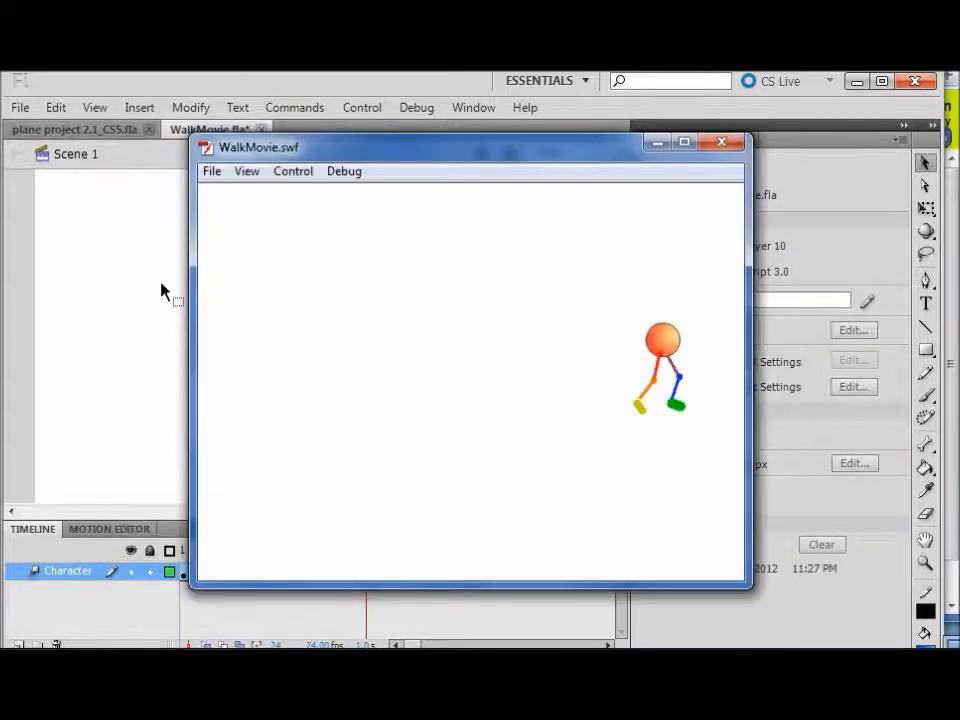
pyautogui.hotkey('ctrl', 'w')
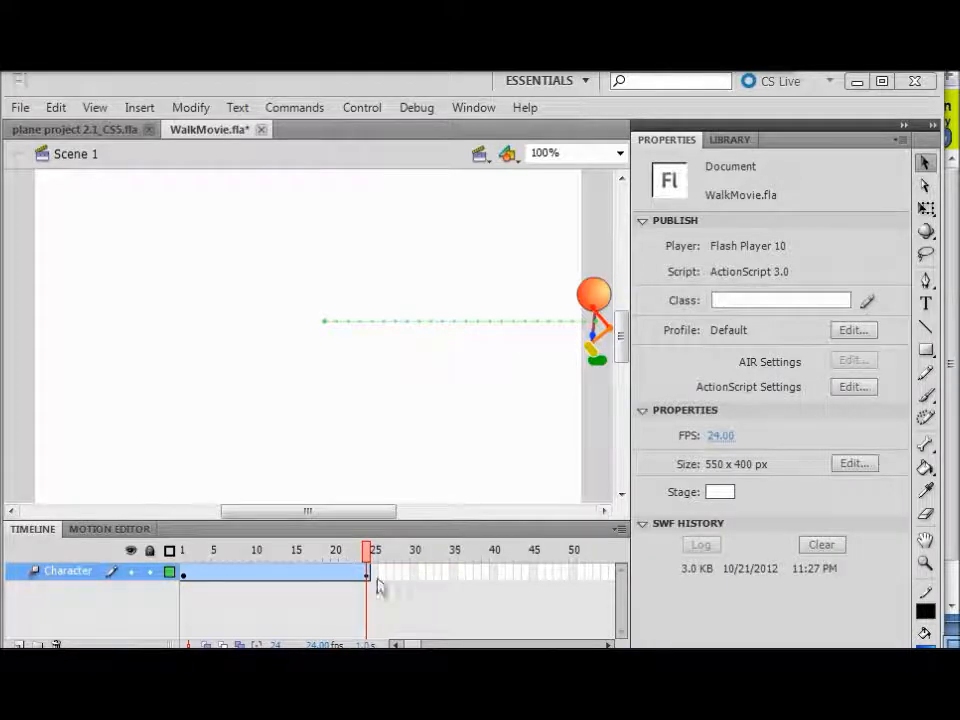
# Step: Extend the Character layer's motion tween to frame 60 to slow the walk, and deselect it
pyautogui.moveTo(369, 575); pyautogui.dragTo(256, 572)
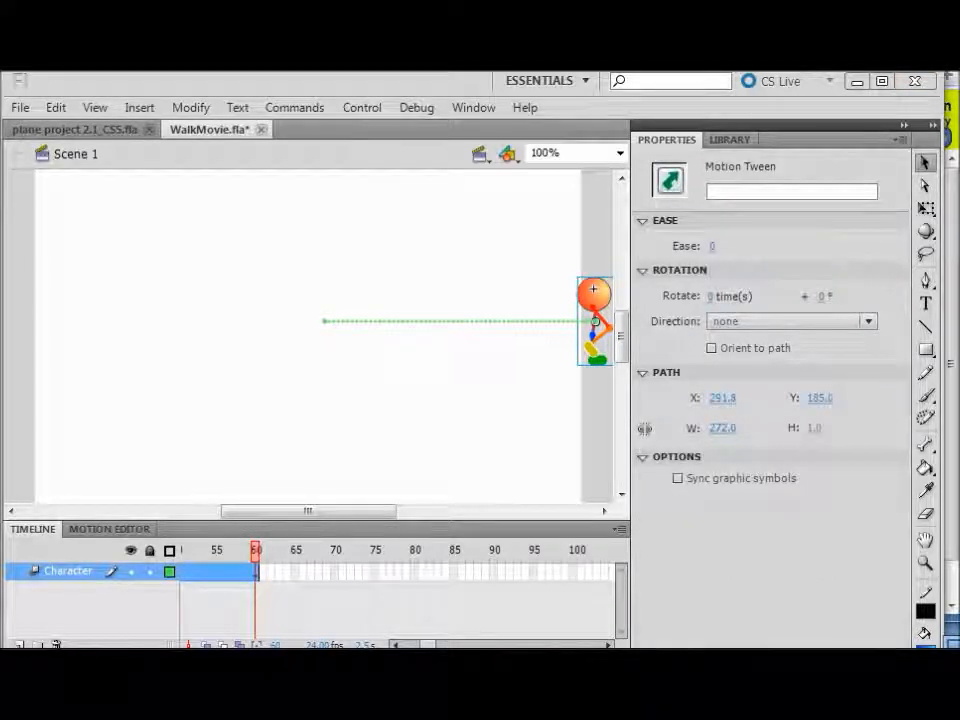
pyautogui.click(135, 256)
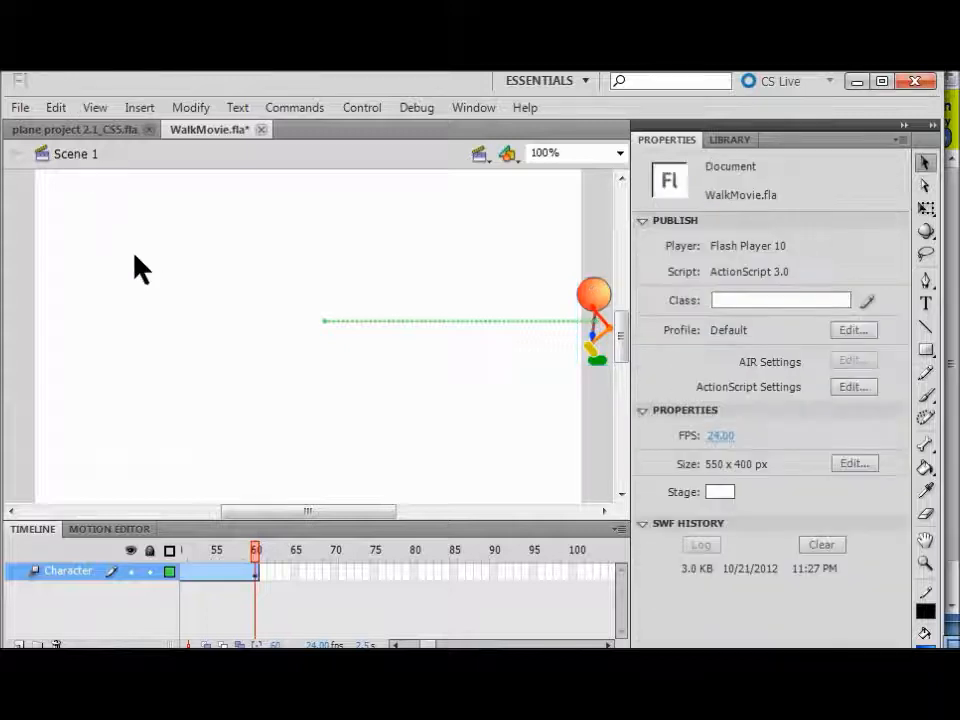
# Step: Test the movie to check the character's walking speed over the 60-frame tween, and close the preview
pyautogui.hotkey('ctrl', 'Return')
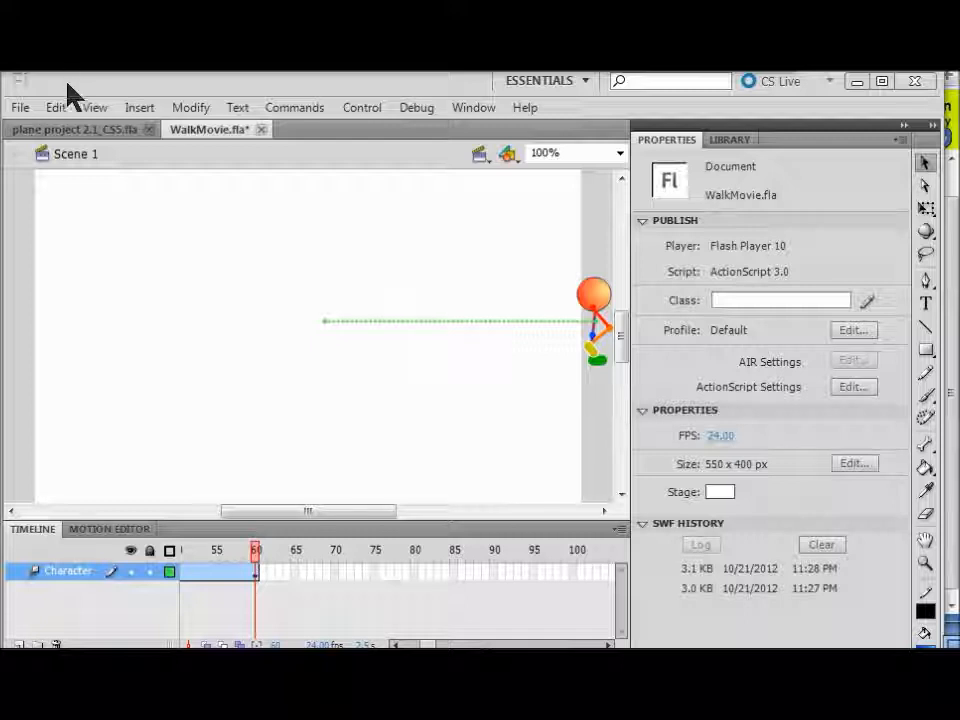
# Step: In the HTML publish settings, set the Flash alignment to Left horizontally and Top vertically, and accept the settings
pyautogui.click(20, 107)
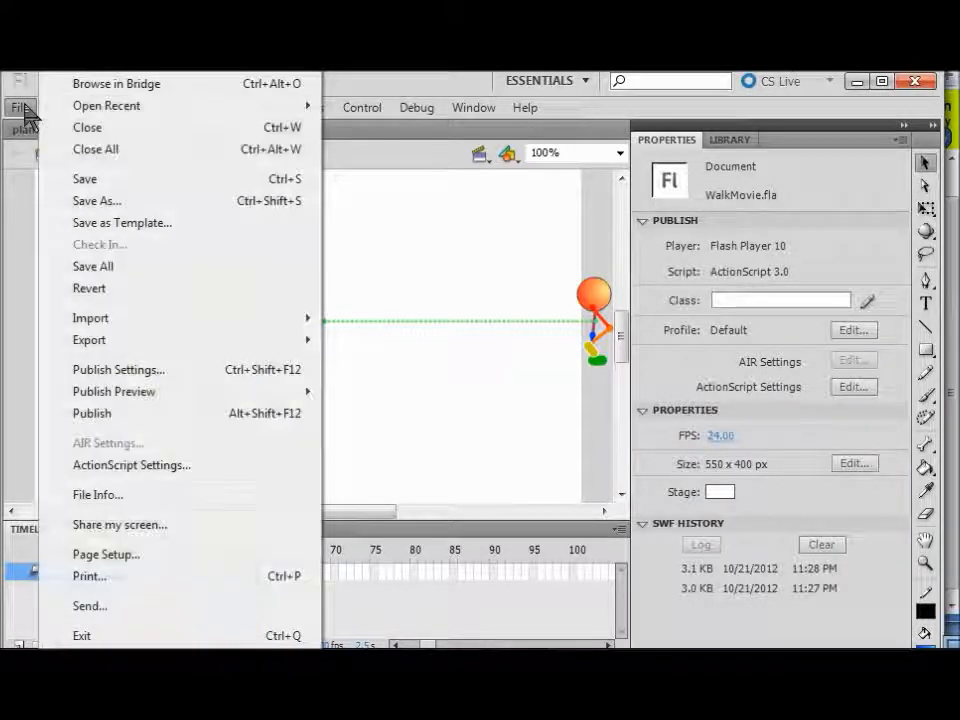
pyautogui.click(137, 370)
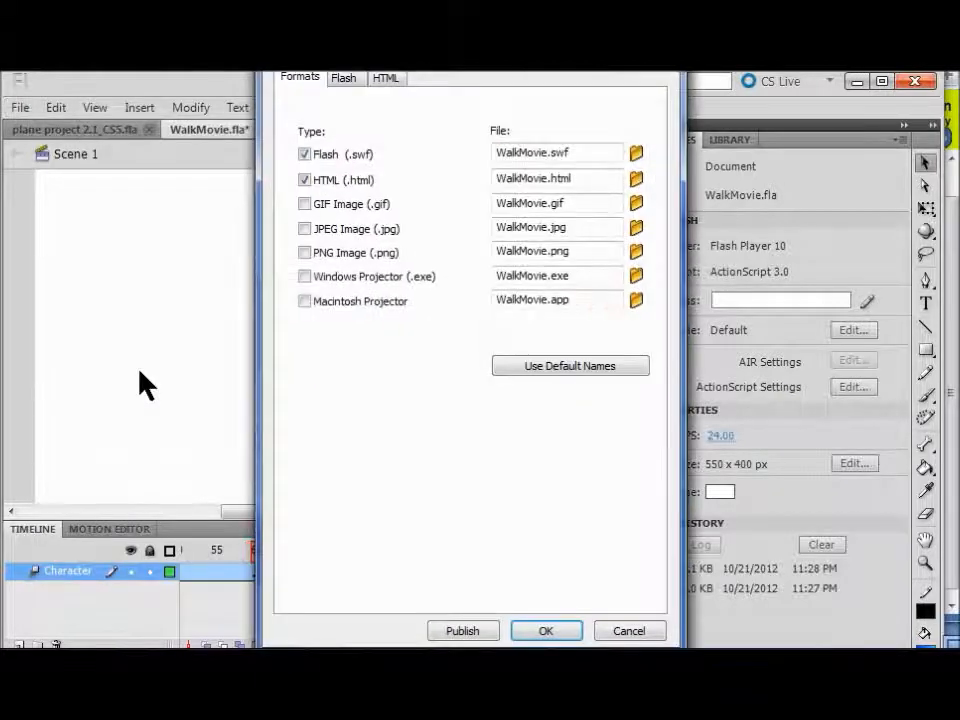
pyautogui.moveTo(470, 52); pyautogui.dragTo(328, 124)
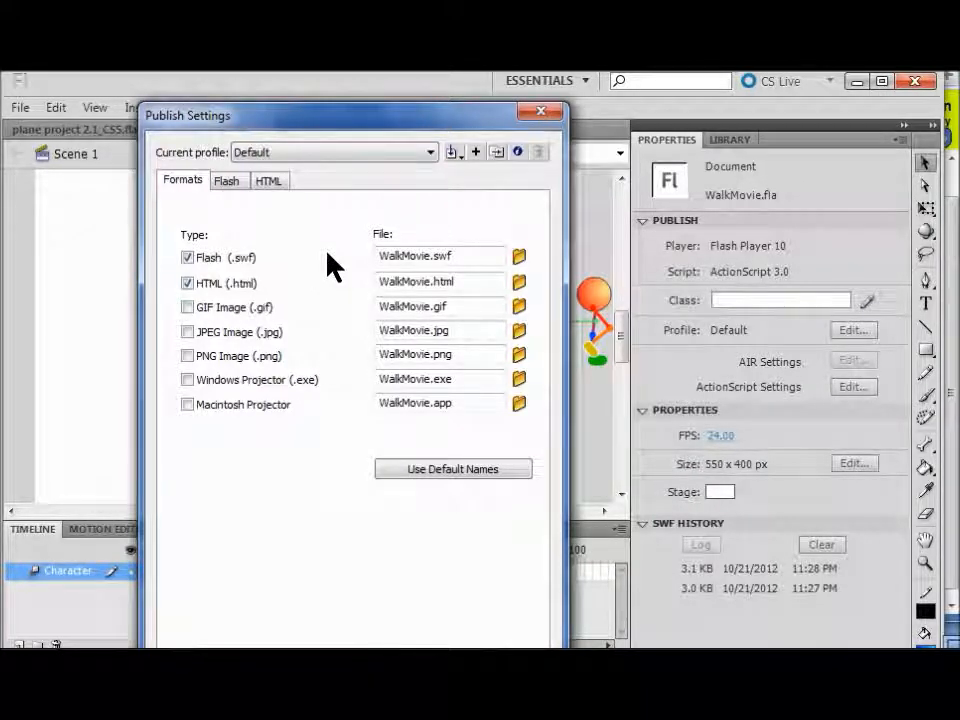
pyautogui.click(265, 181)
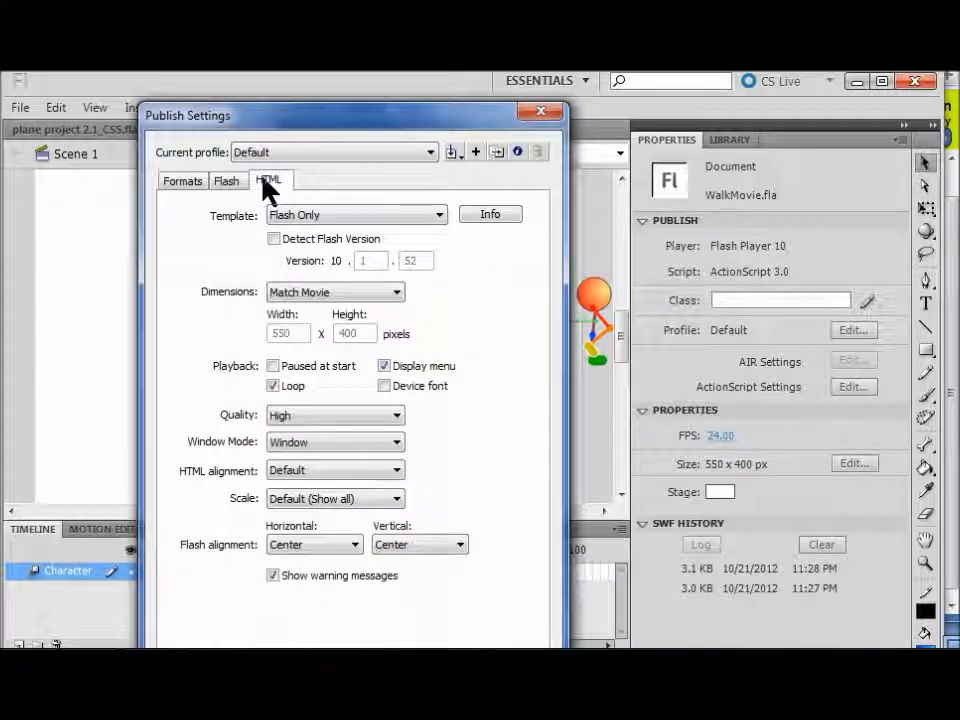
pyautogui.click(355, 545)
pyautogui.click(350, 562)
pyautogui.click(461, 545)
pyautogui.click(450, 560)
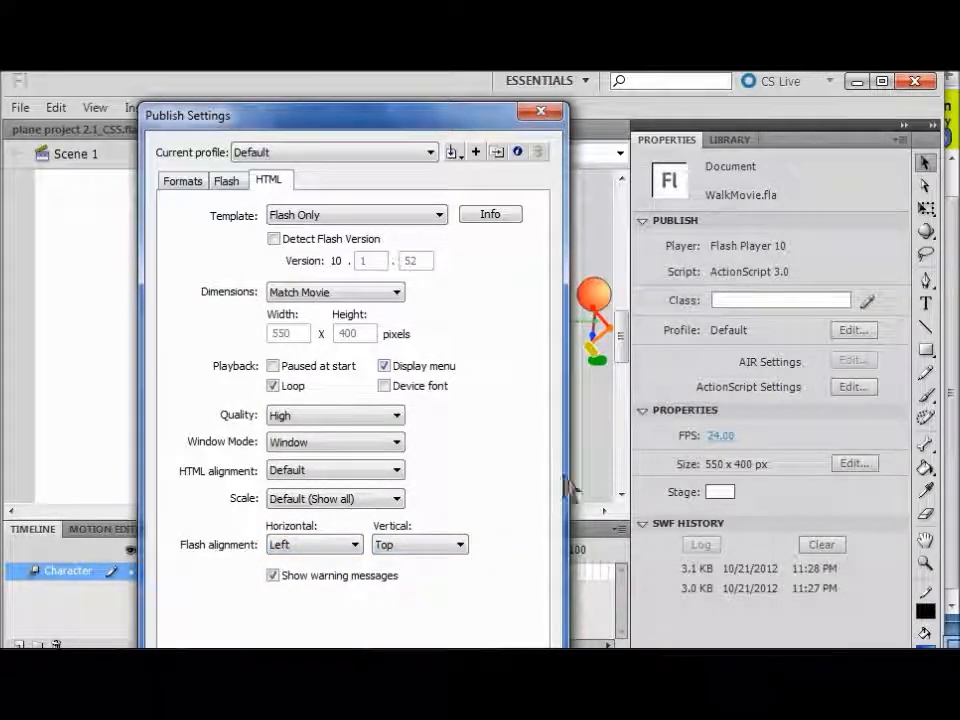
pyautogui.moveTo(400, 118); pyautogui.dragTo(466, 0)
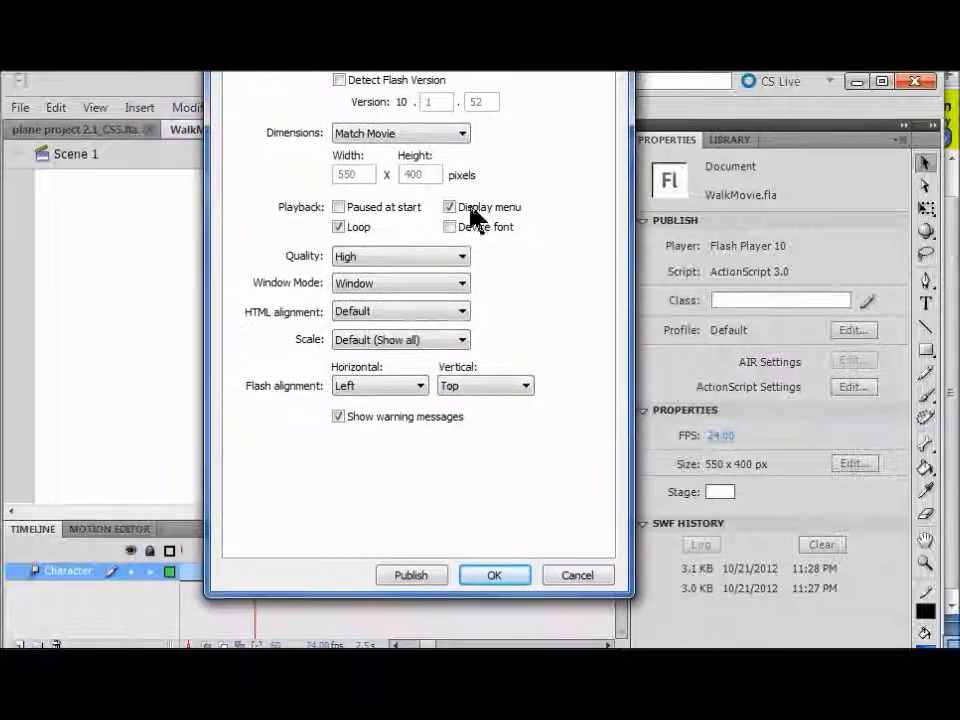
pyautogui.click(494, 580)
# Step: Publish WalkMovie with the current settings as its Flash (.swf) and HTML files
pyautogui.click(20, 108)
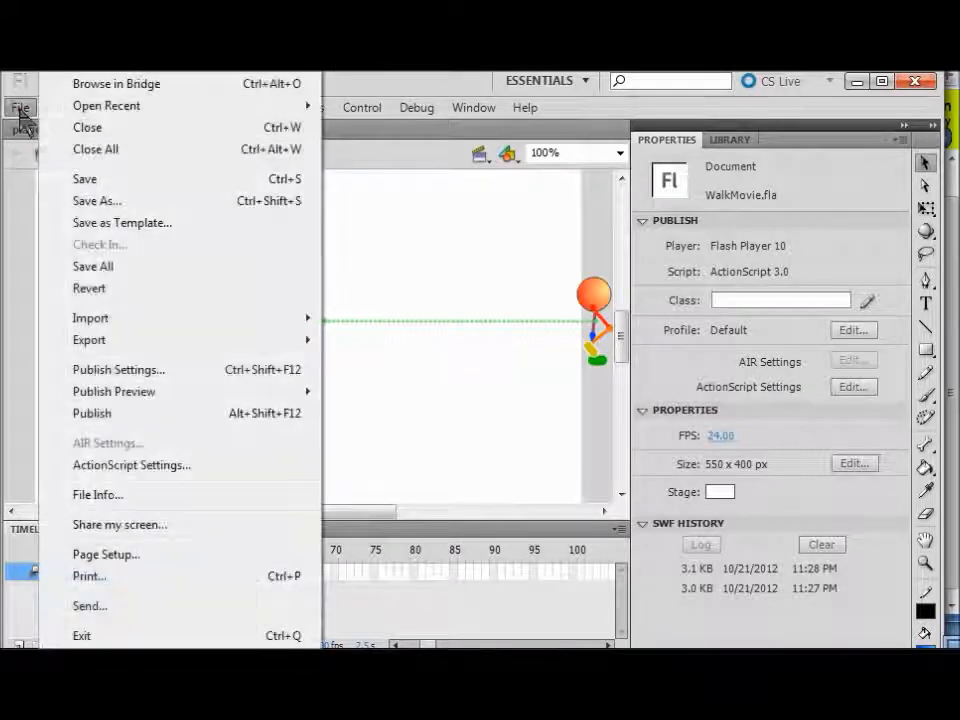
pyautogui.click(95, 412)
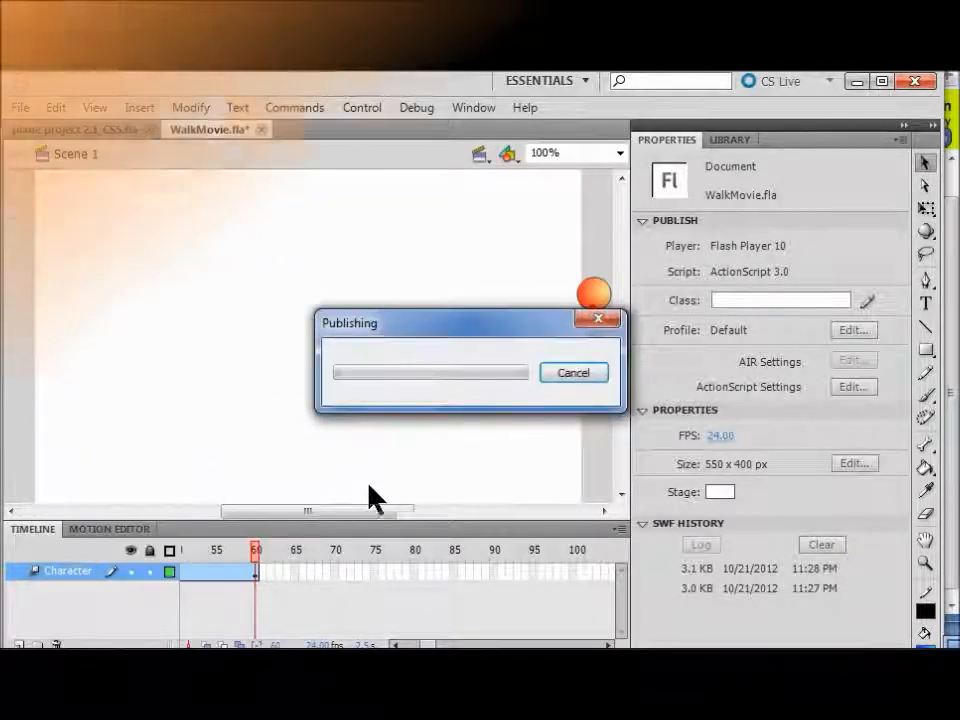